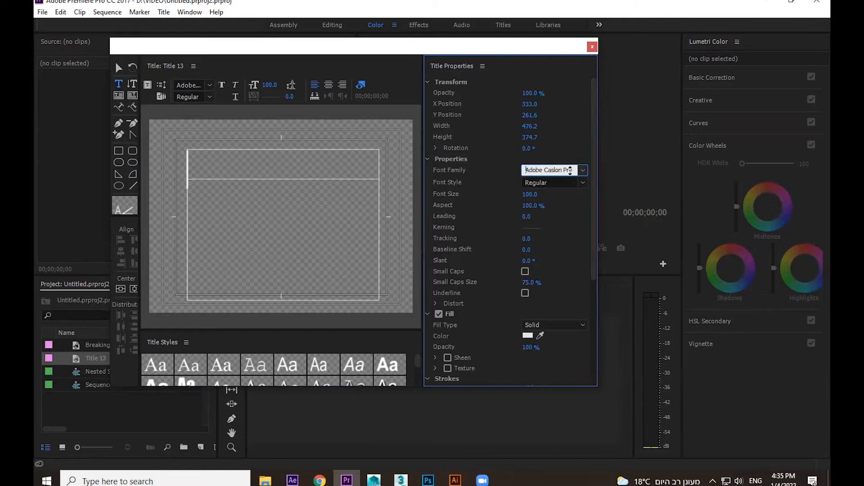
Step: Set the title's font family to DFGothic-EB and enter "dfg" in the text box
type("dfg")
left_click(198, 167)
type("dfg")
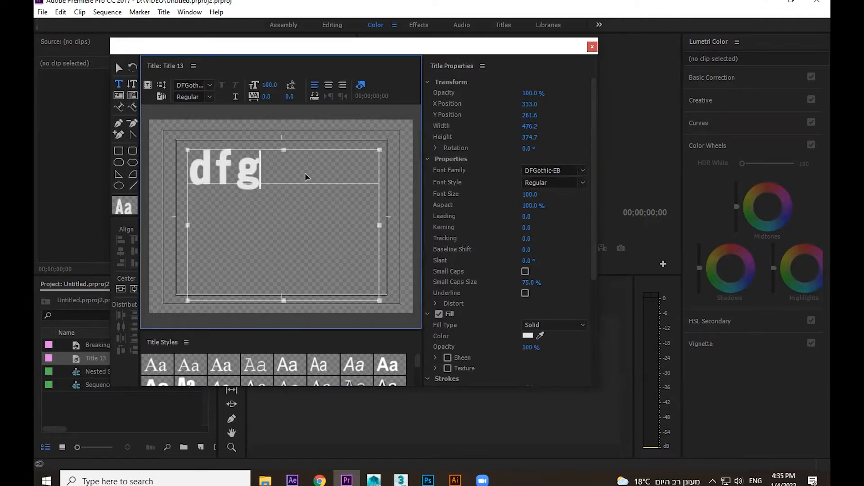
Step: Reduce the font size of all the text in the title to 20
key("ctrl+a")
left_click_drag(532, 195, 495, 195)
key("l")
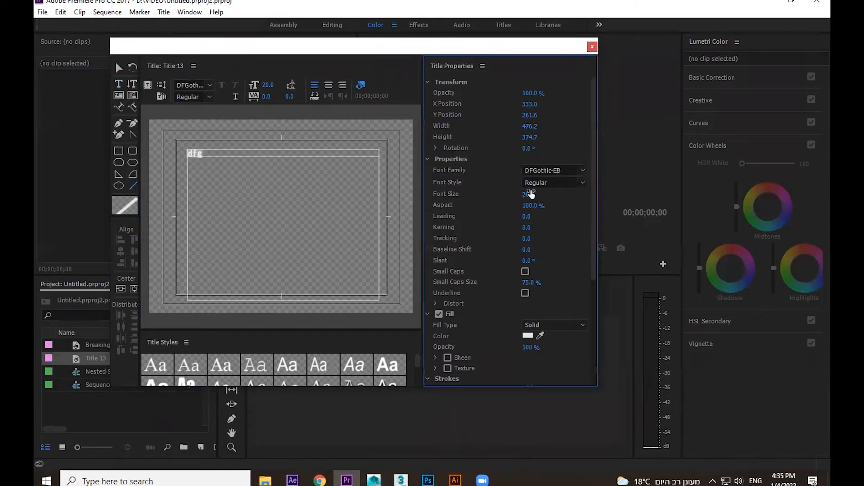
left_click(220, 154)
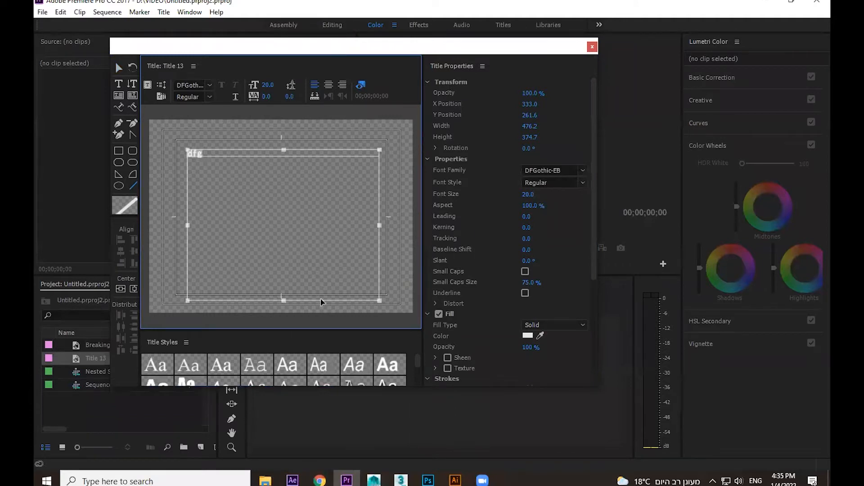
Step: Replace the text with "sdf dsfsd sfdf dsbhf sdhfi hdsfhsdaf [sd aoifhosdihf ihdsf" and paste eight more copies to fill the box
double_click(316, 270)
type("sdf dsfsd sfdf dsbhf sdhfi hdsfhsdaf lsd aoifhosdihf ihdsf")
key("ctrl+a")
key("ctrl+c")
key("End")
key("ctrl+v")
key("ctrl+v")
key("ctrl+v")
key("ctrl+v")
key("ctrl+v")
key("ctrl+v")
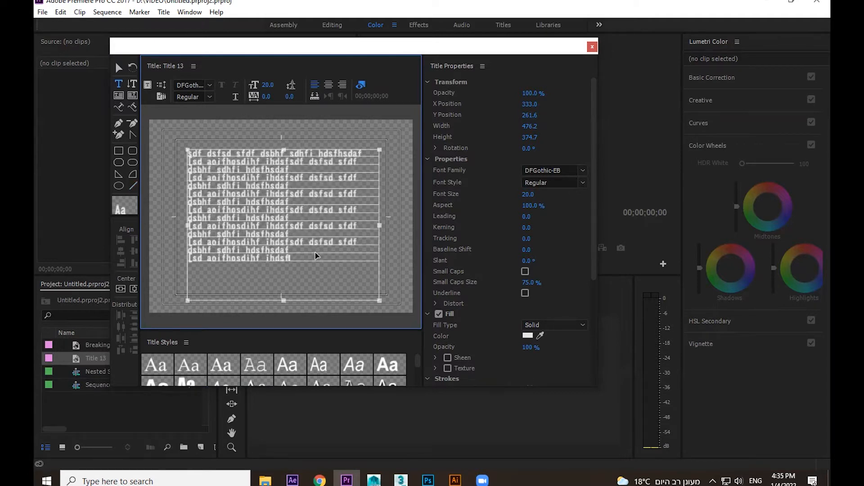
key("ctrl+v")
key("ctrl+v")
Step: Center-align the paragraph and move the text box to about X 317.9, Y 242.4
left_click(118, 69)
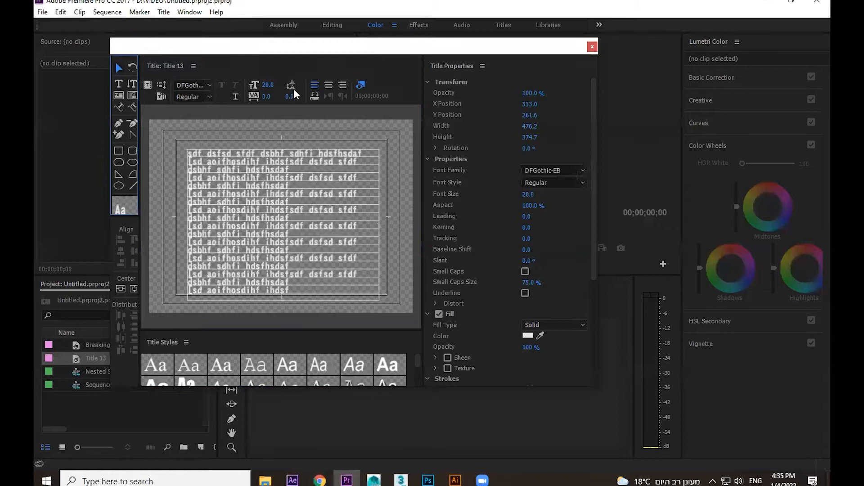
left_click(329, 87)
left_click_drag(305, 196, 296, 189)
Step: Insert random filler letters such as "knjkvhk", "ghj", "cgj" and "thxd" into several middle lines of the paragraph
double_click(244, 178)
left_click(209, 186)
type("knjkvhk")
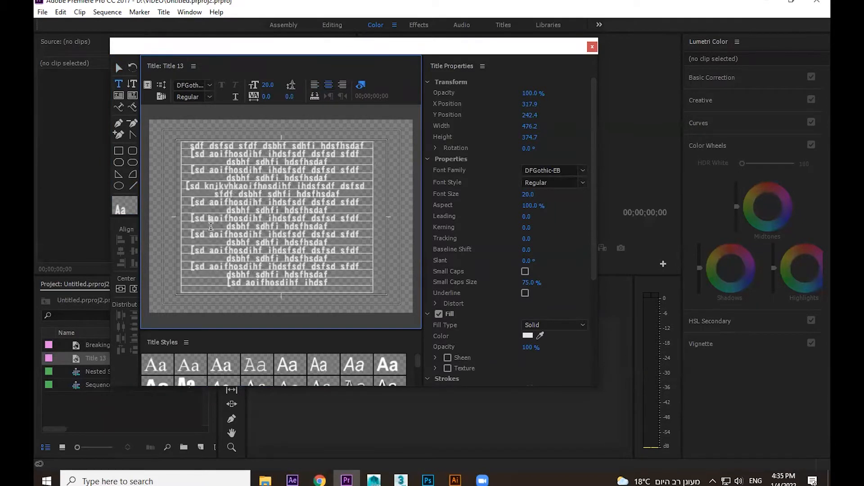
left_click(209, 219)
type("ghj")
left_click(203, 242)
type("ghj")
left_click(203, 232)
type("cgj")
left_click(207, 210)
type("thxd")
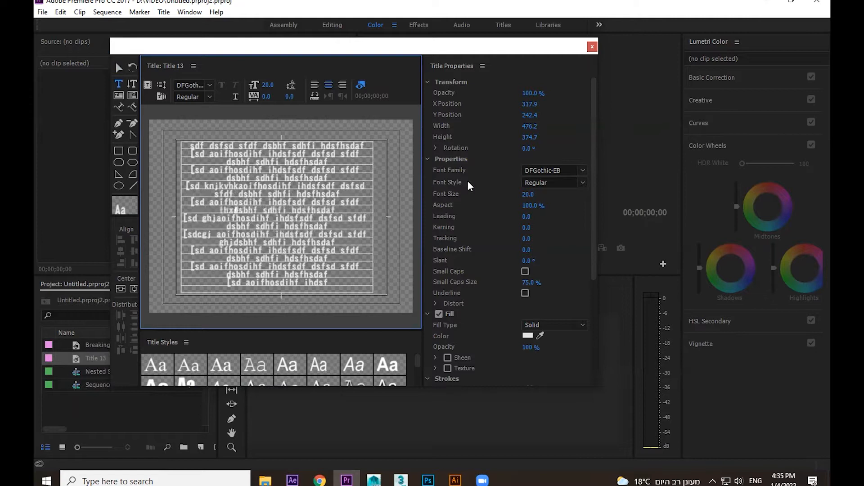
key("Escape")
Step: Change the paragraph's font family to DFMincho-SU and shift the text box to about X 313.7, Y 247.9
left_click(560, 174)
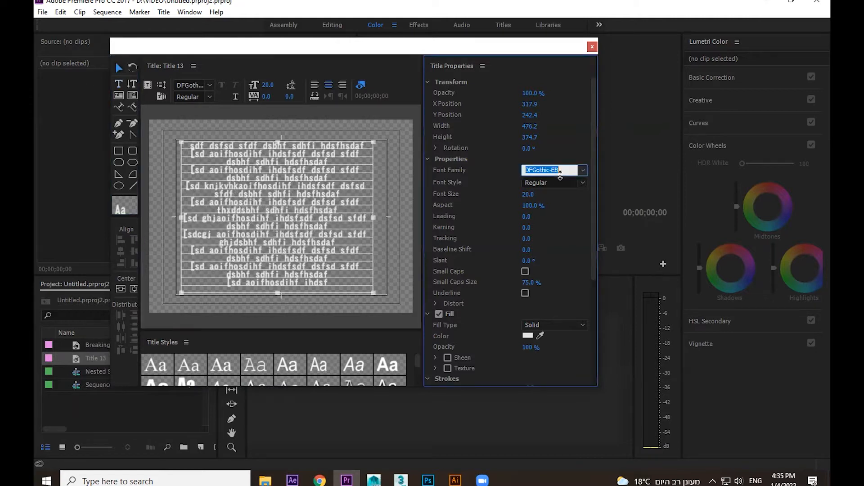
key("Down")
key("Down")
key("Down")
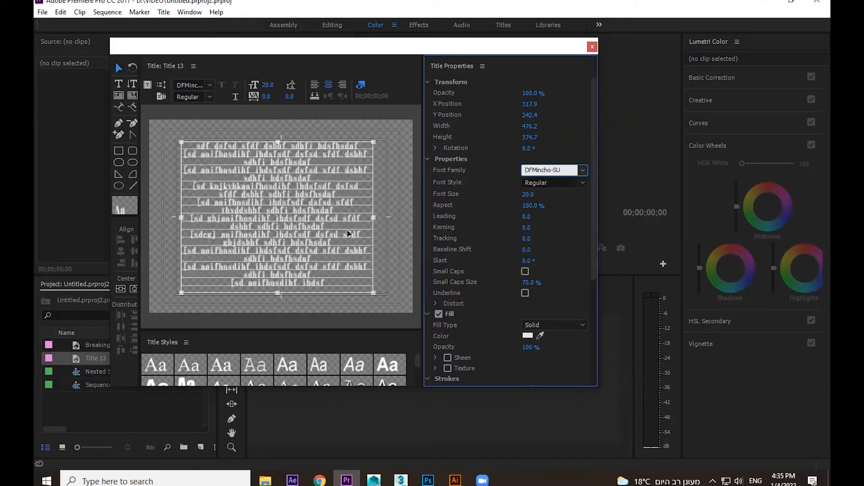
left_click_drag(306, 236, 304, 240)
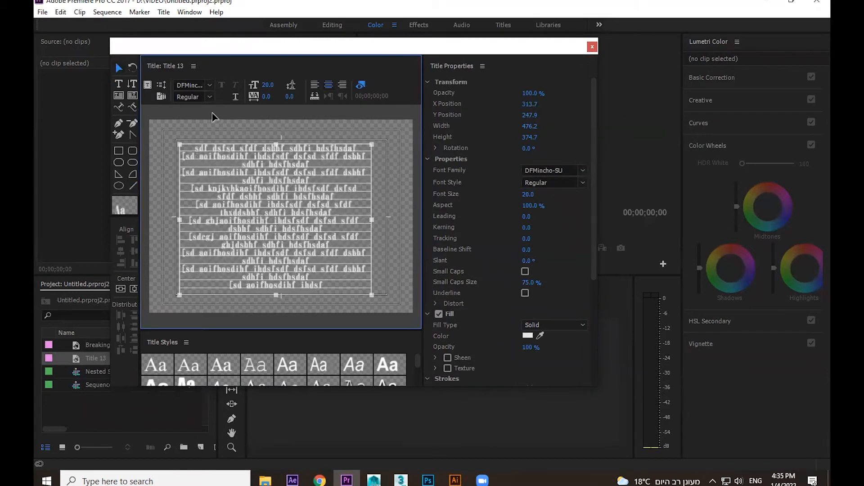
Step: Make the title a Roll that starts and ends off screen, and close the title editor
left_click(161, 83)
left_click_drag(407, 159, 423, 111)
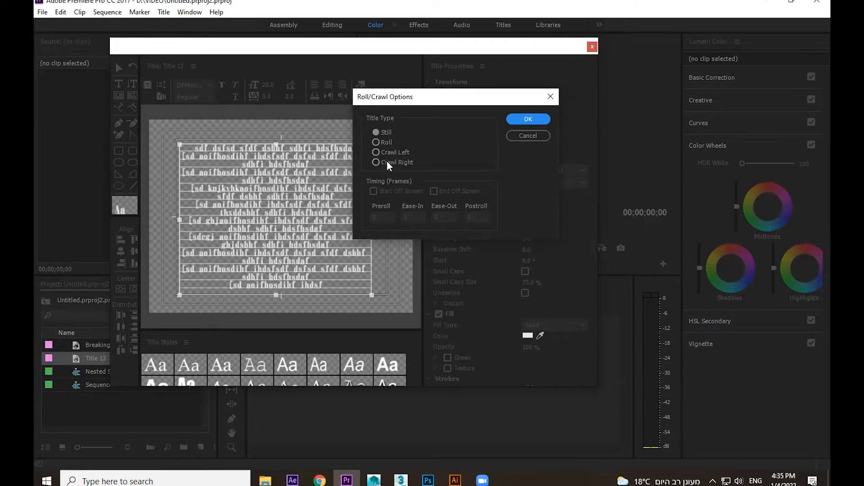
left_click(385, 143)
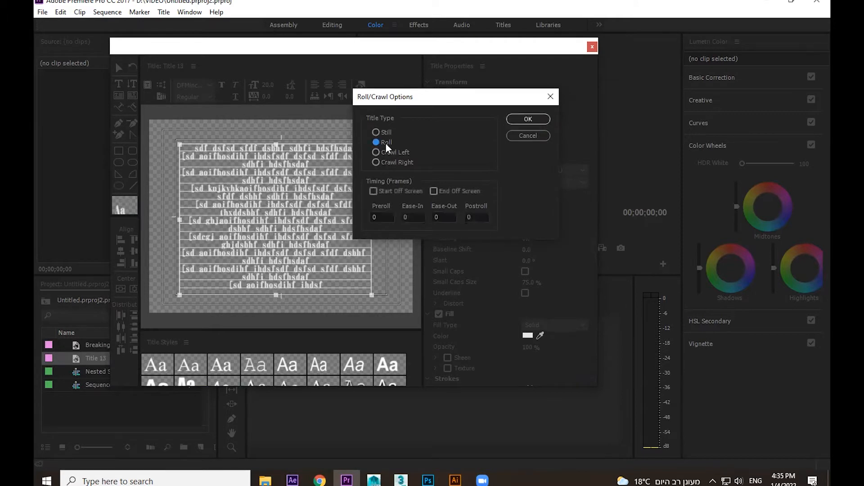
left_click(373, 191)
left_click(433, 191)
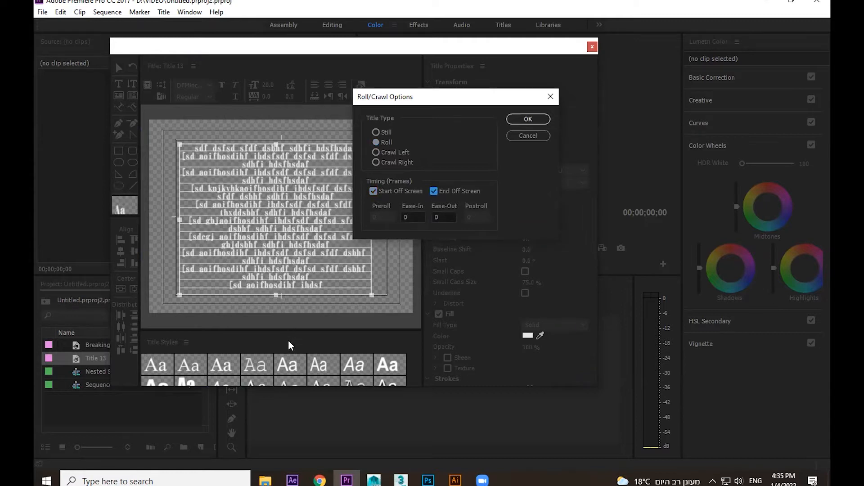
left_click(529, 119)
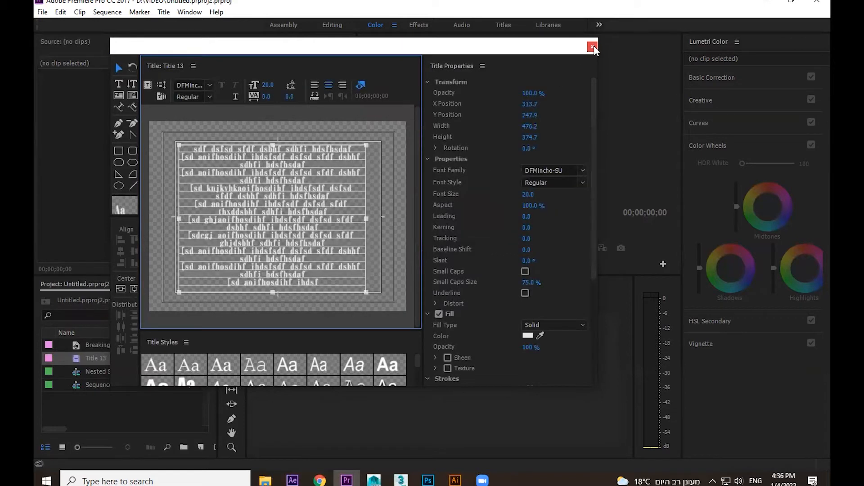
left_click(592, 47)
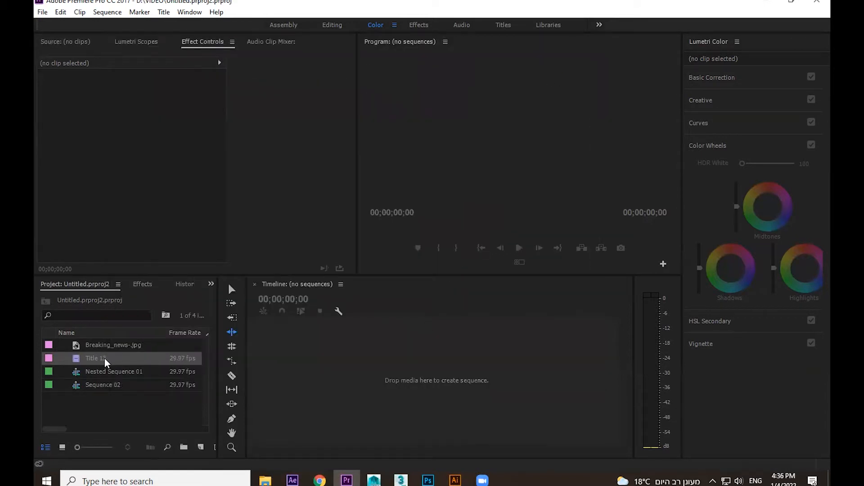
Step: Open Nested Sequence 01 and place Title 13 at its start on track V1, keeping the existing sequence settings
double_click(99, 371)
double_click(87, 360)
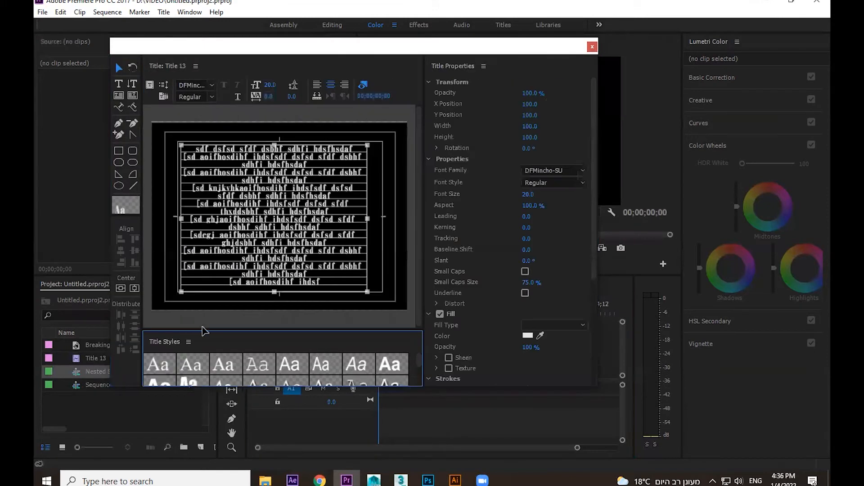
left_click(592, 48)
left_click_drag(95, 357, 428, 390)
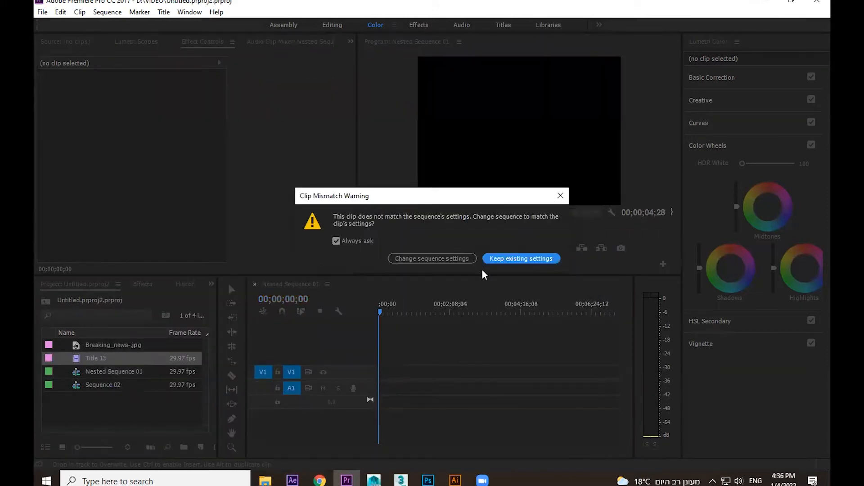
left_click(510, 258)
Step: Play the nested sequence to preview the rolling title
key("space")
key("b")
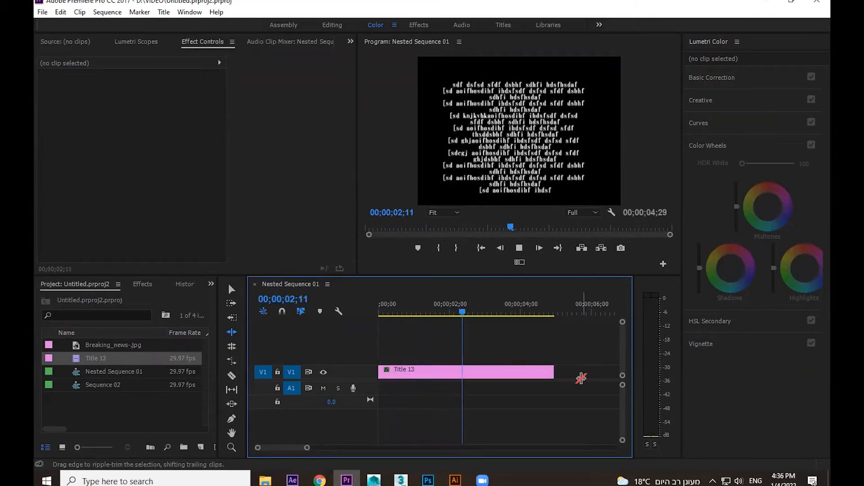
key("minus")
key("minus")
key("space")
Step: Trim the Title 13 clip to about 2 seconds and play it from the start to check the roll speed
key("v")
left_click_drag(421, 373, 396, 372)
key("space")
key("Home")
key("space")
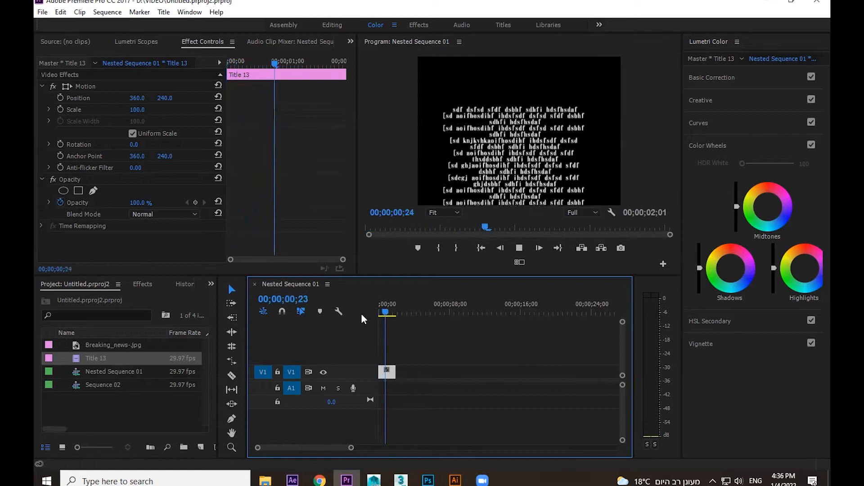
Step: Extend the Title 13 clip to about 15 seconds and preview the slower roll
left_click_drag(387, 372, 501, 373)
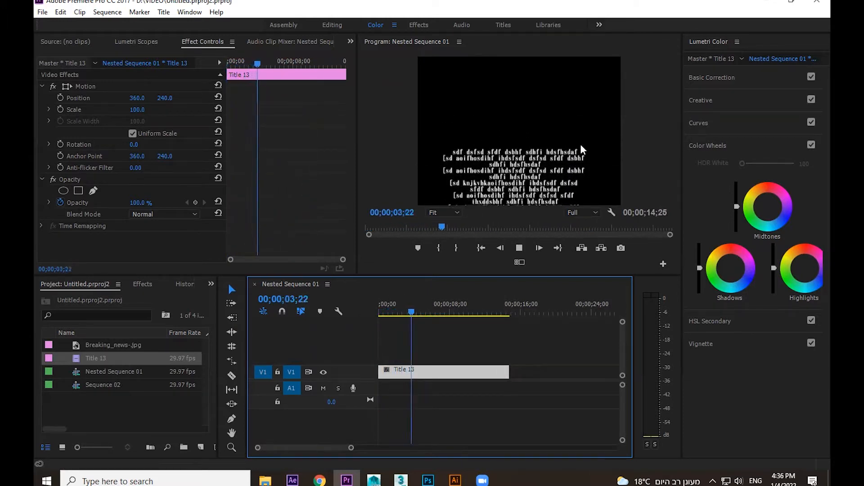
key("space")
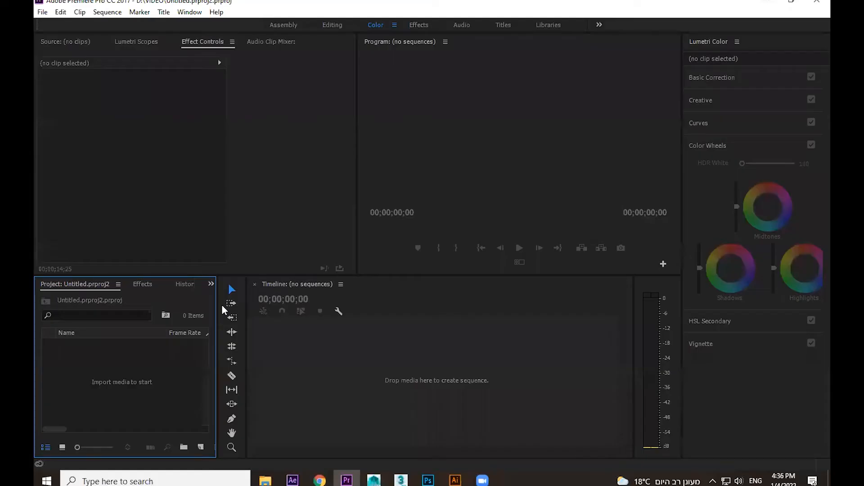
Step: Open Sequence 02, place Title 13 at the start of track V1 with the existing sequence settings, and play it
left_click(43, 12)
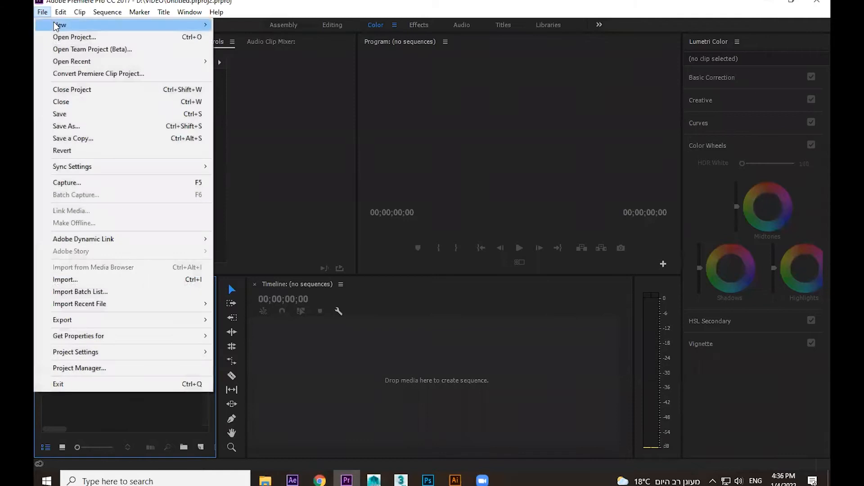
left_click(130, 403)
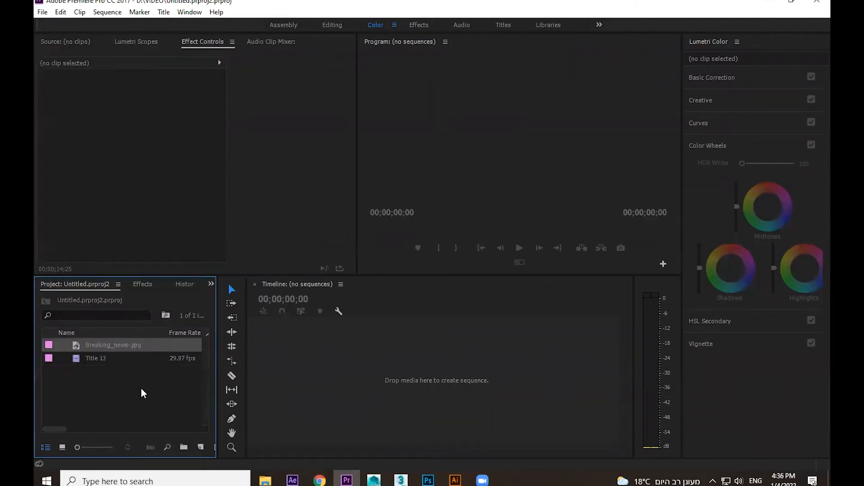
double_click(77, 359)
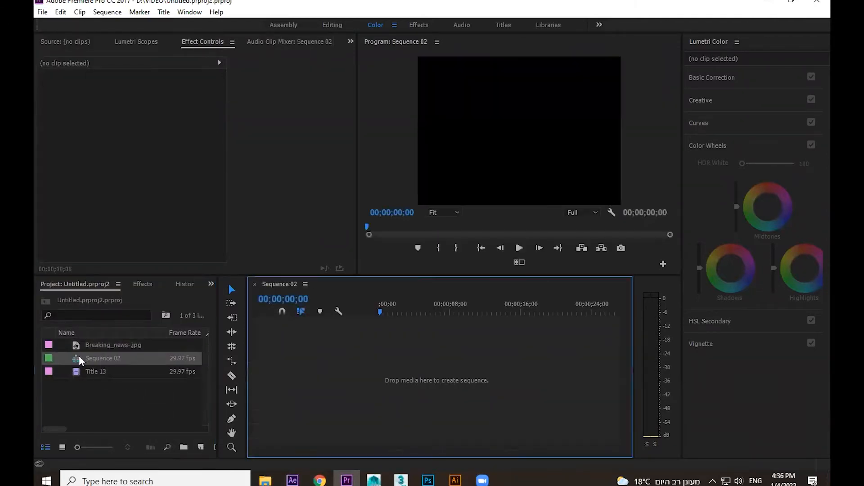
left_click_drag(88, 372, 383, 360)
left_click(501, 255)
key("space")
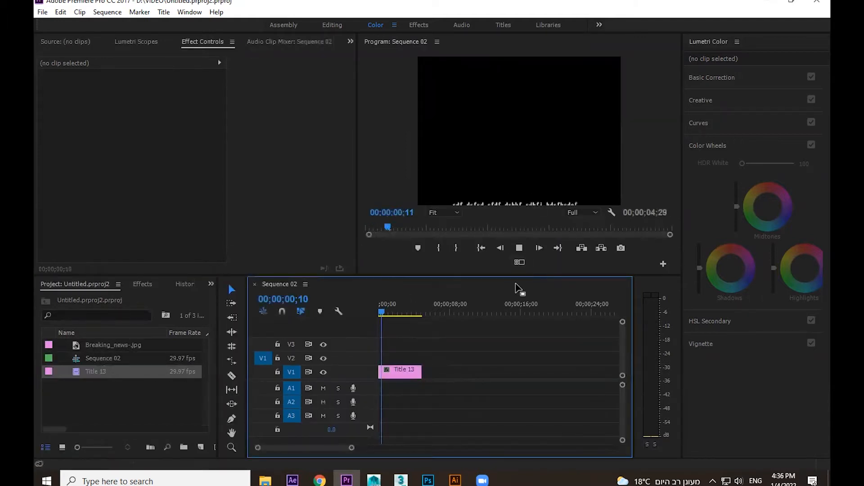
Step: Reopen Title 13 from the timeline and set its roll Ease-In to 100 frames
double_click(394, 369)
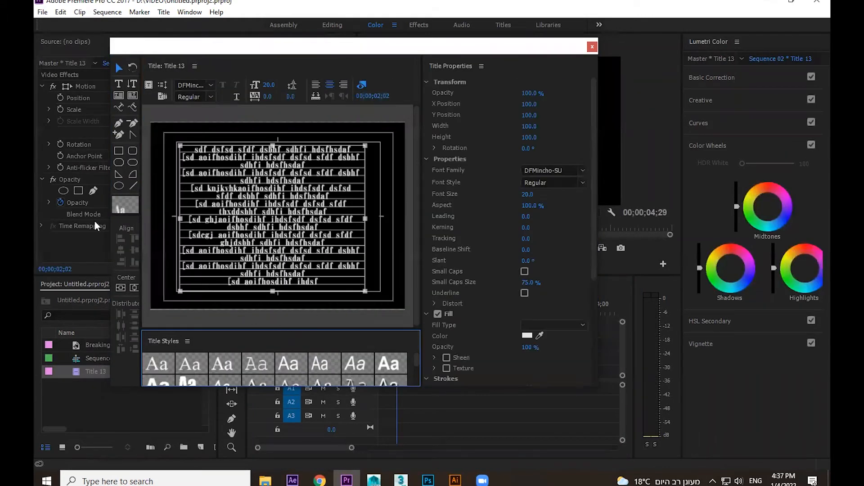
left_click(162, 85)
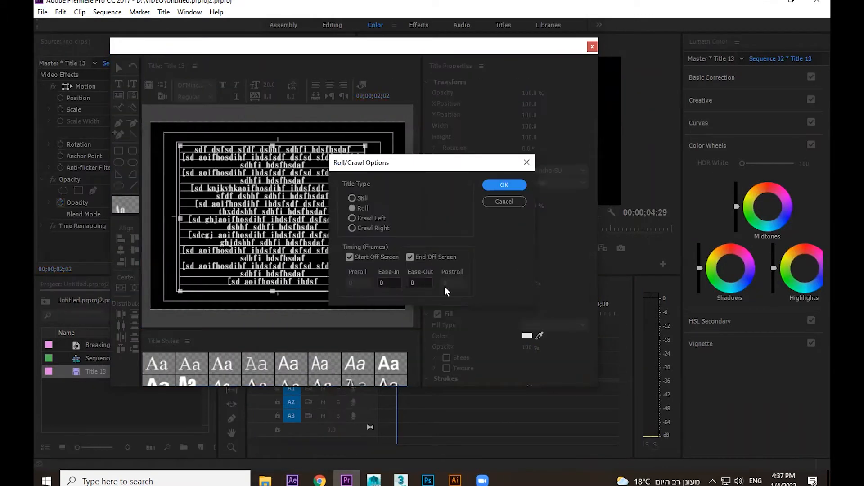
left_click(399, 282)
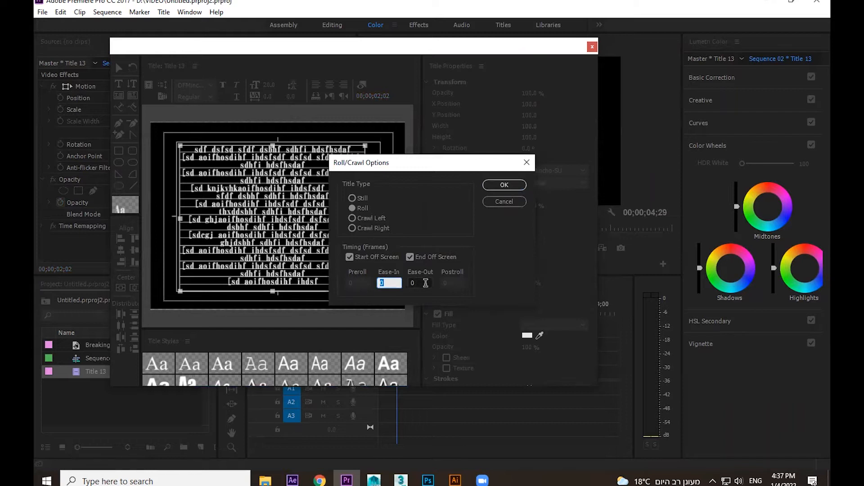
type("100")
left_click(511, 185)
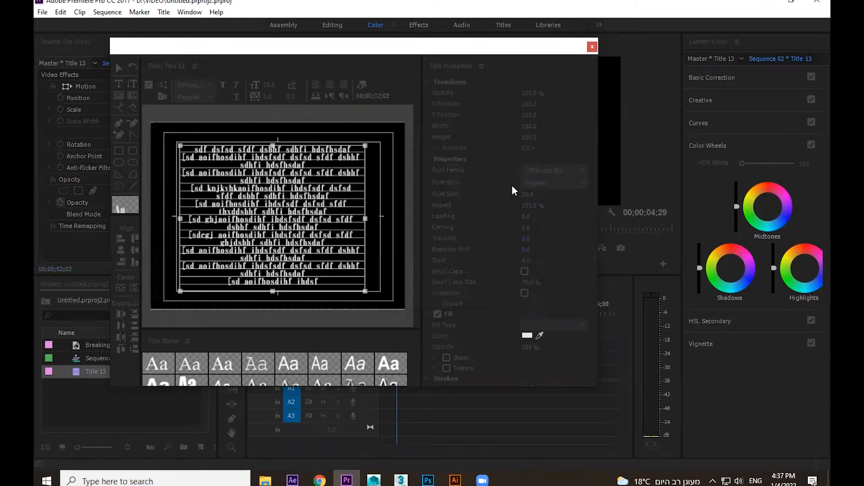
left_click(592, 47)
Step: Play Sequence 02 from the start to preview the title's eased roll
left_click_drag(390, 316, 330, 319)
key("space")
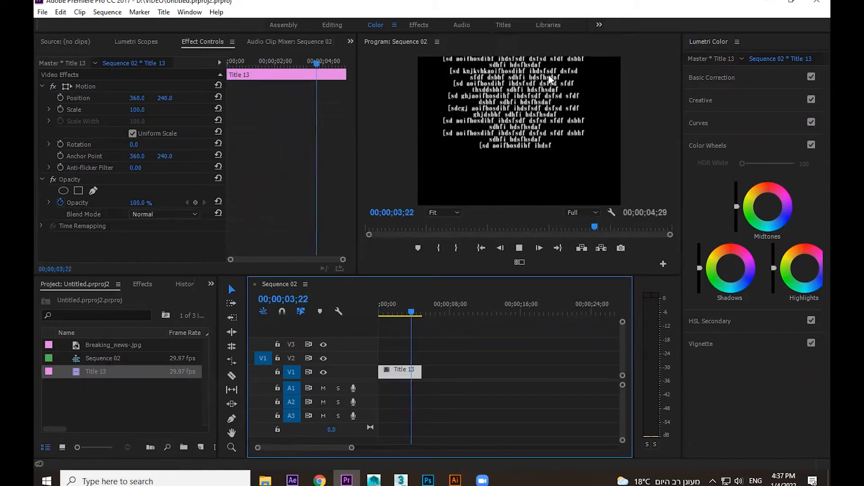
key("space")
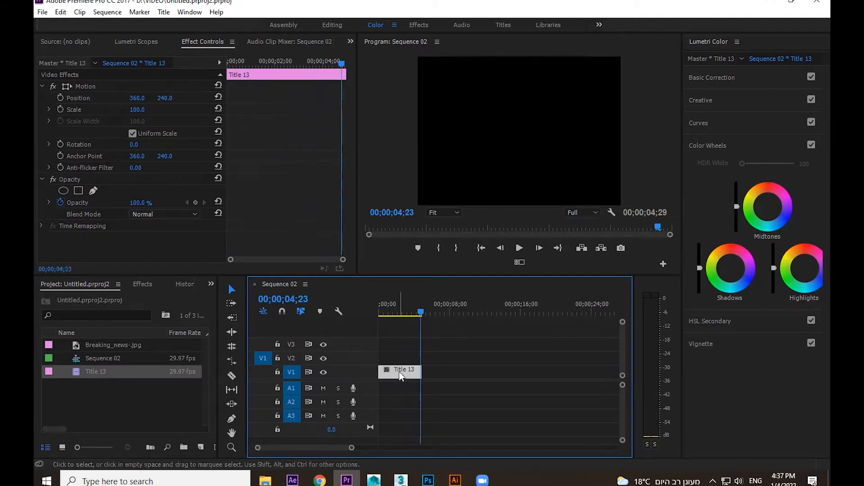
Step: Reopen Title 13 and set its roll timing to Ease-In 0 and Ease-Out 100 frames
double_click(414, 372)
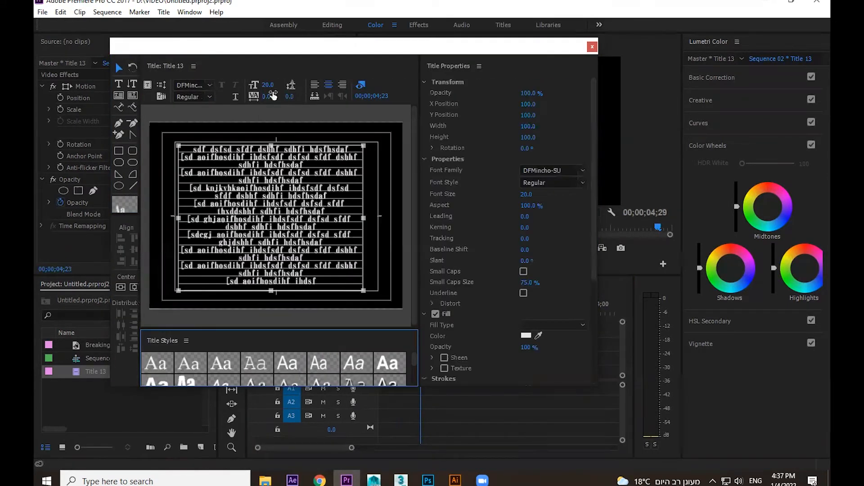
left_click(162, 85)
left_click(381, 286)
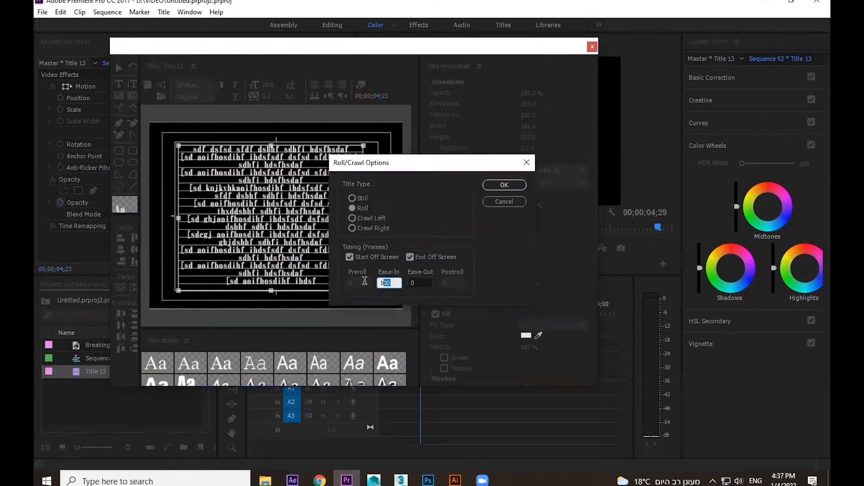
left_click(425, 282)
type("100")
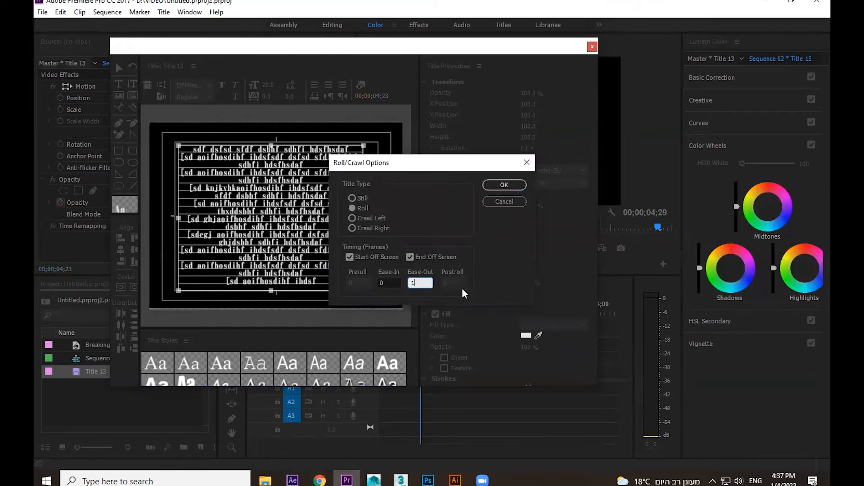
left_click(504, 185)
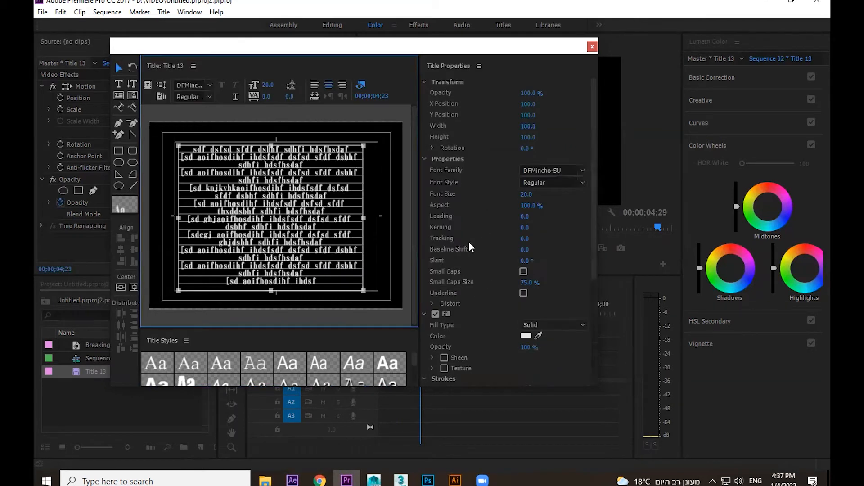
Step: Close the title editor and play Sequence 02 to preview the title's roll
left_click(592, 47)
left_click(540, 387)
key("space")
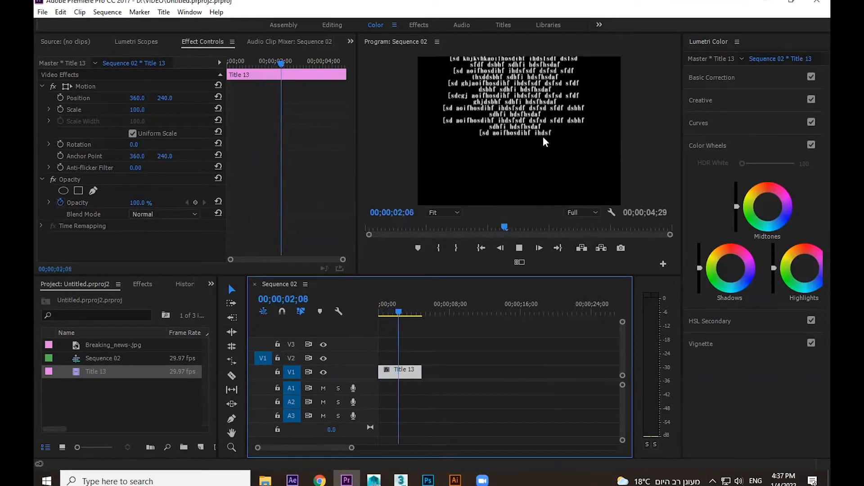
Step: Reopen Title 13, set its roll Ease-Out to 0 frames, and close the title editor
double_click(405, 374)
left_click(165, 85)
double_click(419, 283)
type("0")
left_click(394, 288)
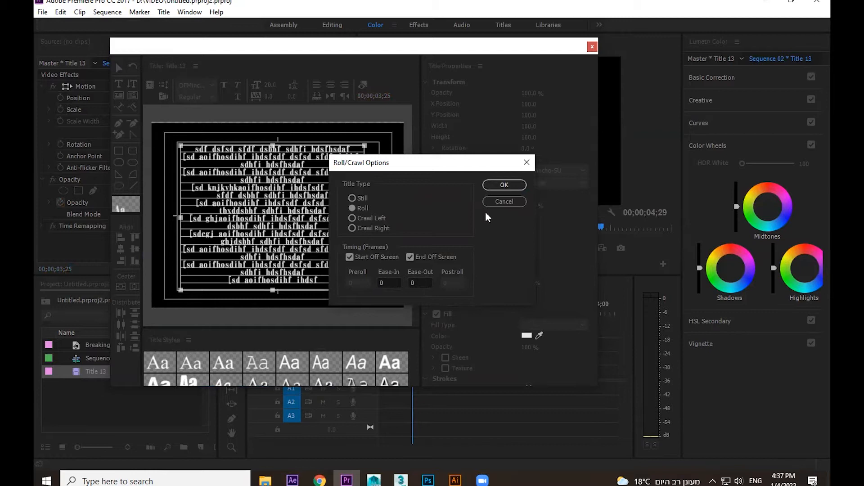
left_click(504, 185)
left_click(592, 47)
Step: Delete the title clip from Sequence 02 and remove all items from the project
left_click_drag(439, 351, 410, 371)
key("Delete")
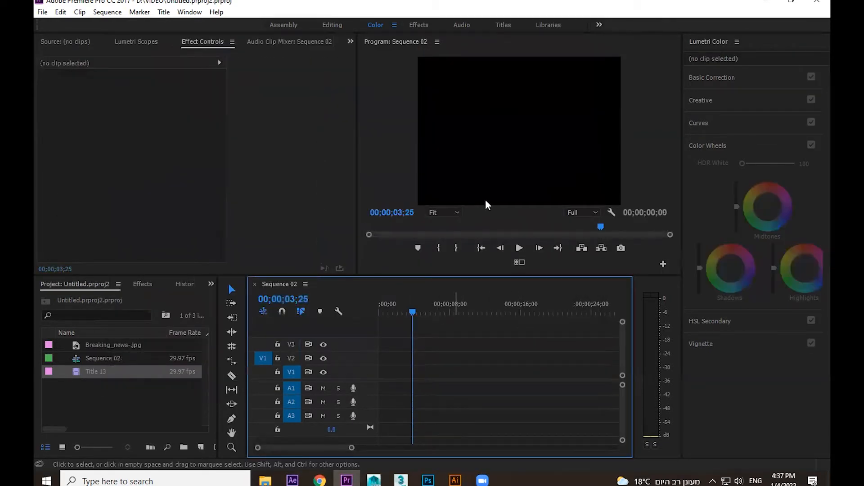
left_click_drag(131, 391, 87, 340)
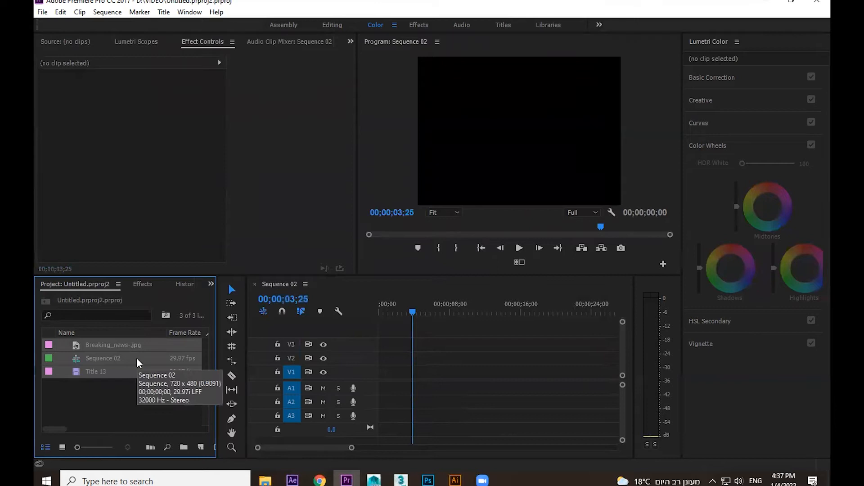
key("Delete")
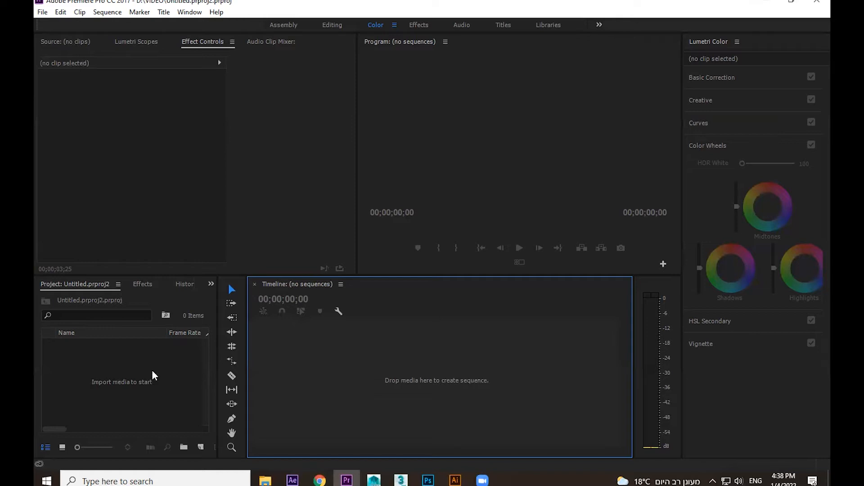
left_click(147, 240)
left_click(140, 358)
left_click(342, 351)
left_click(405, 176)
left_click(186, 195)
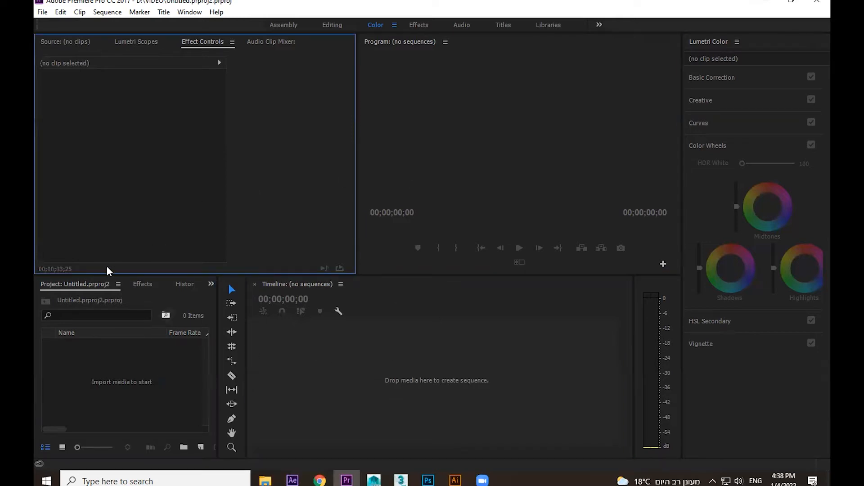
Step: Start a new sequence with the Custom editing mode and a 1920 by 1080 frame size
left_click(42, 12)
mouse_move(189, 25)
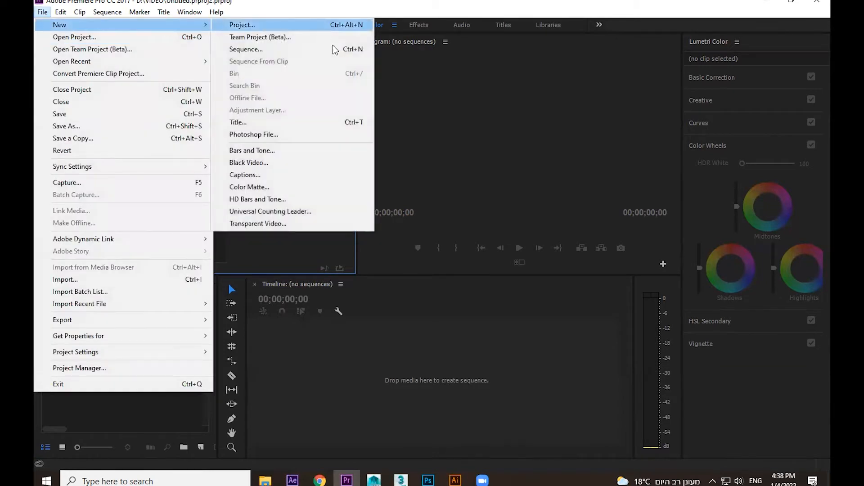
left_click(315, 49)
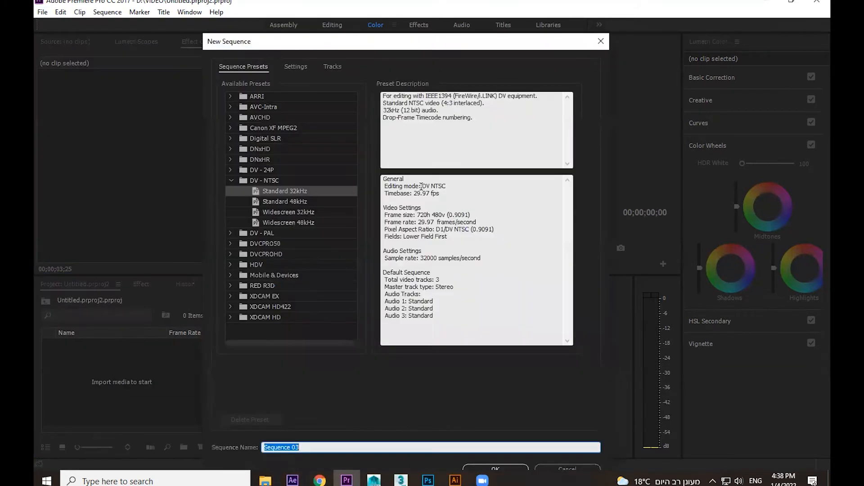
left_click(297, 67)
left_click(379, 84)
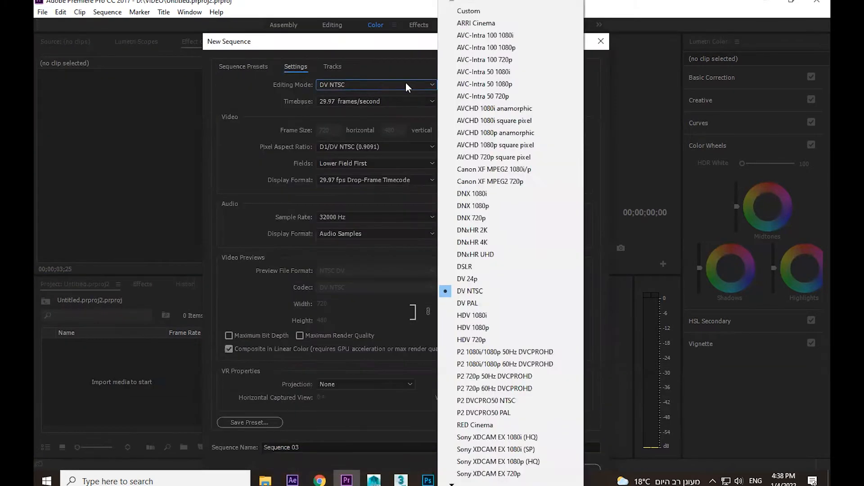
left_click(492, 12)
left_click(329, 130)
type("19")
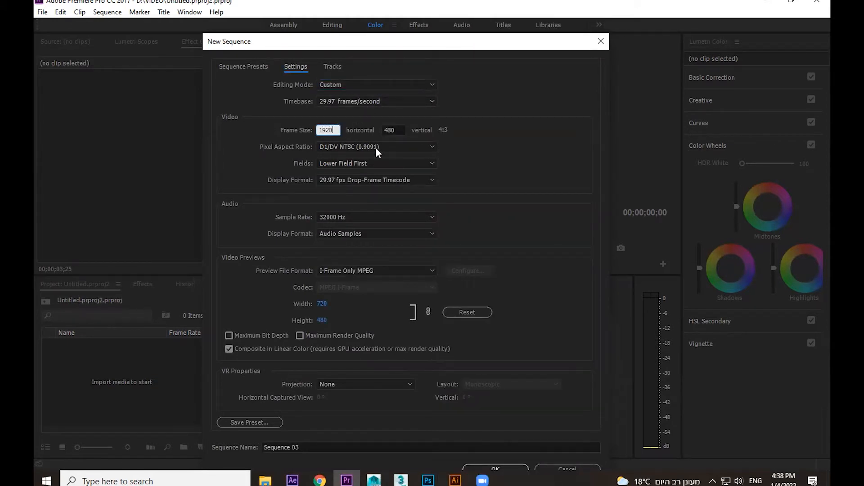
key("Tab")
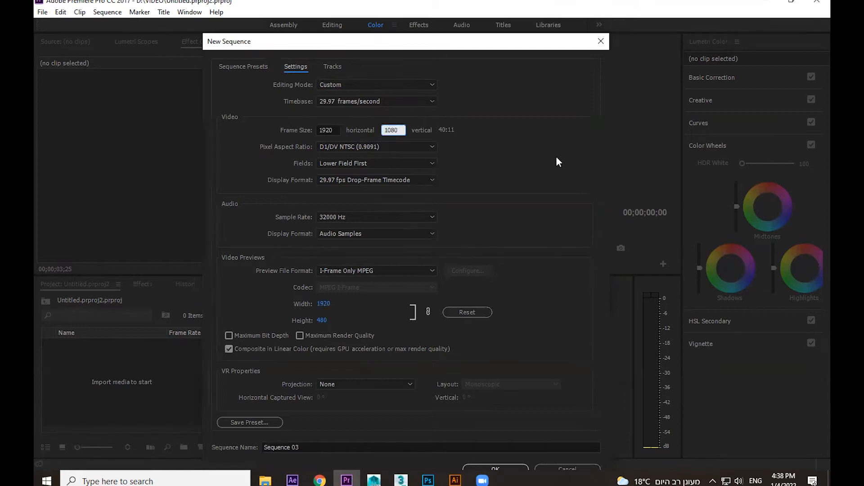
Step: Set the new sequence to Square Pixels (1.0) and 25.00 frames/second, and create it as Sequence 03
left_click(380, 85)
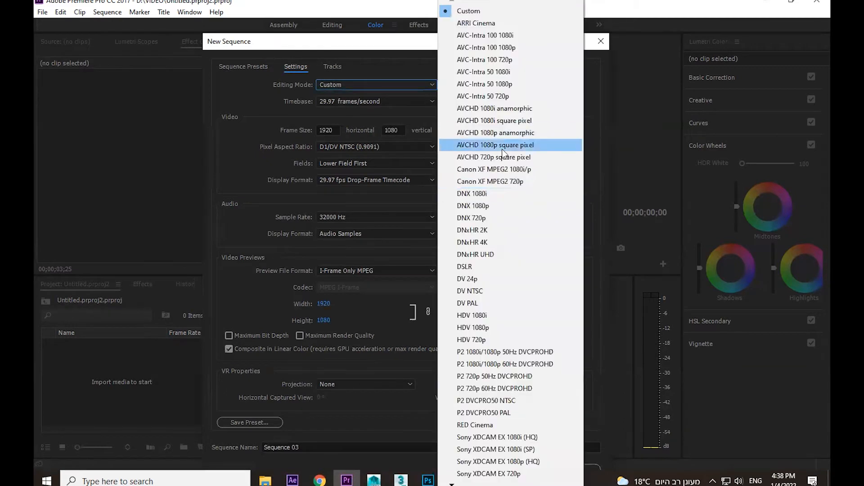
left_click(592, 177)
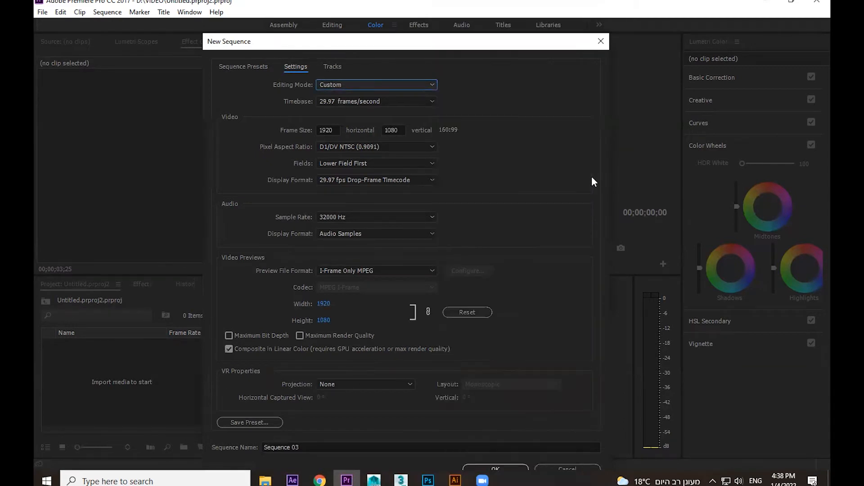
left_click(380, 147)
left_click(374, 159)
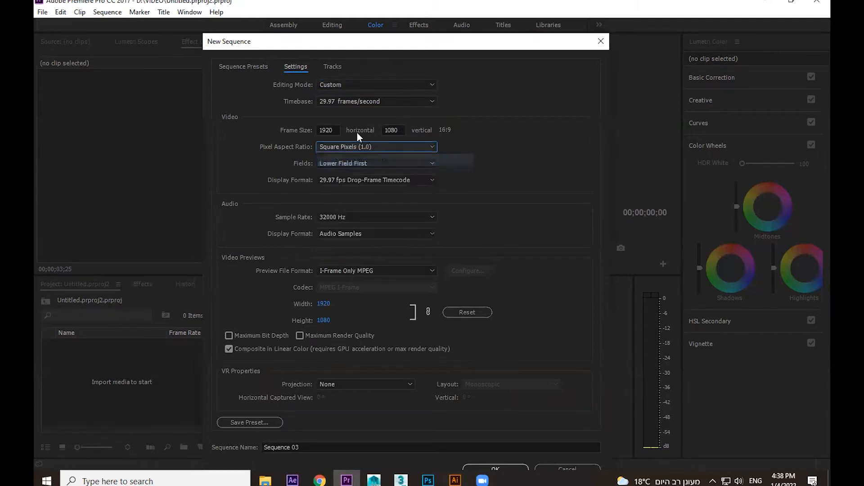
left_click(359, 104)
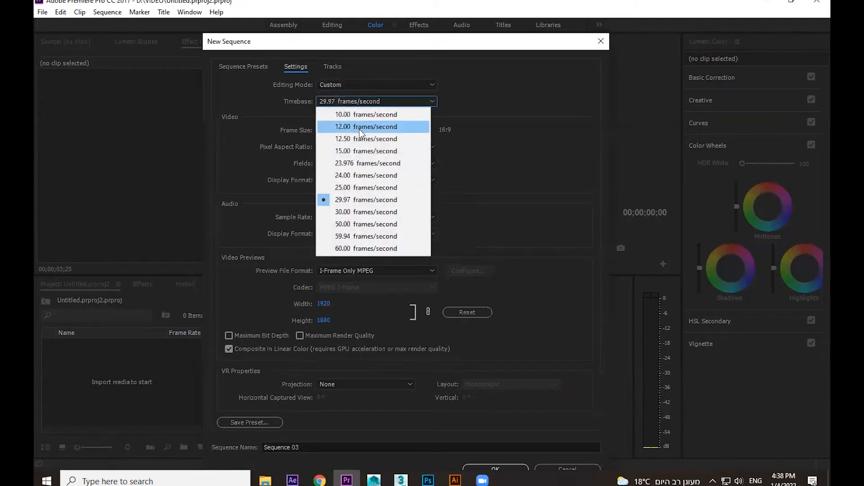
left_click(348, 187)
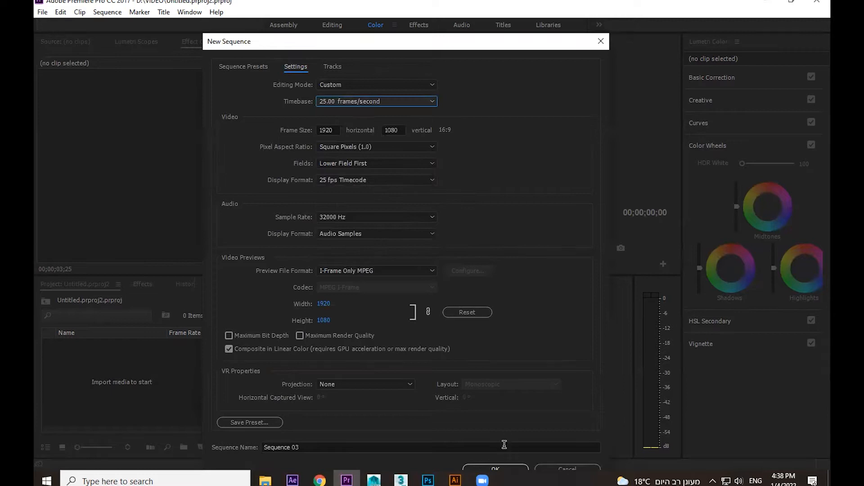
left_click(509, 468)
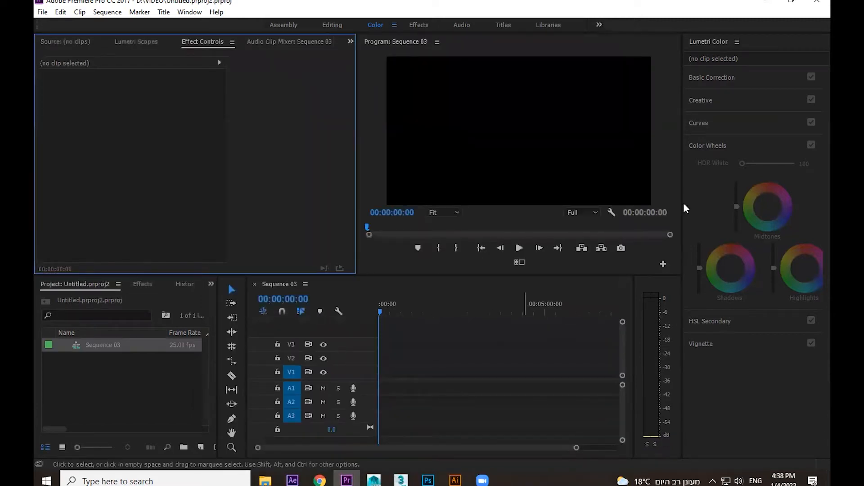
Step: Switch to the desktop and open New folder (2) in a maximized File Explorer window
left_click(769, 3)
double_click(344, 20)
left_click(601, 75)
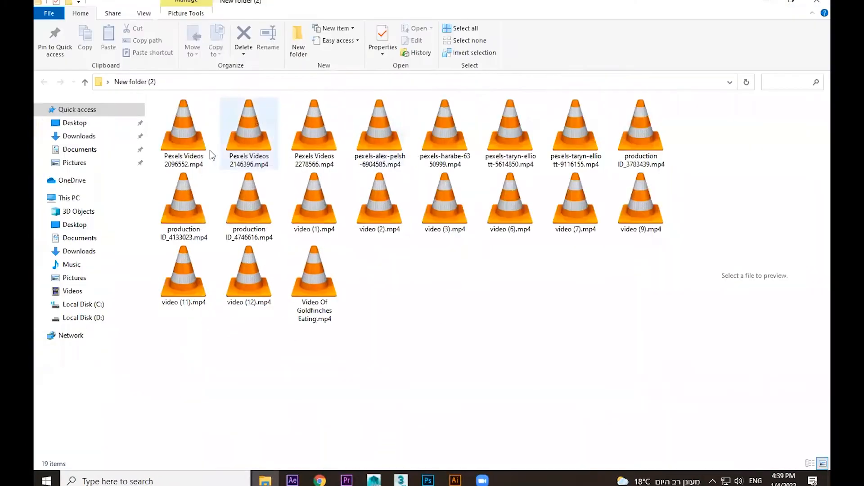
Step: Preview the Pexels, production and video (1) clips from New folder (2) in VLC media player
double_click(247, 133)
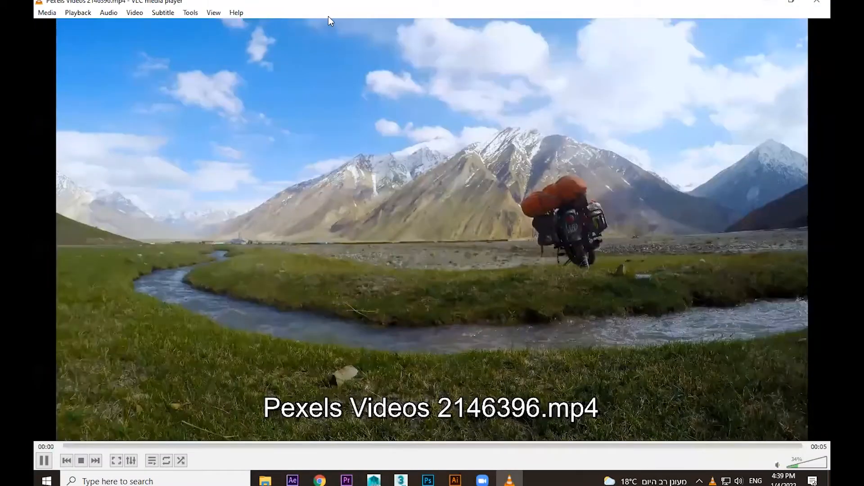
left_click_drag(329, 3, 331, 163)
double_click(317, 130)
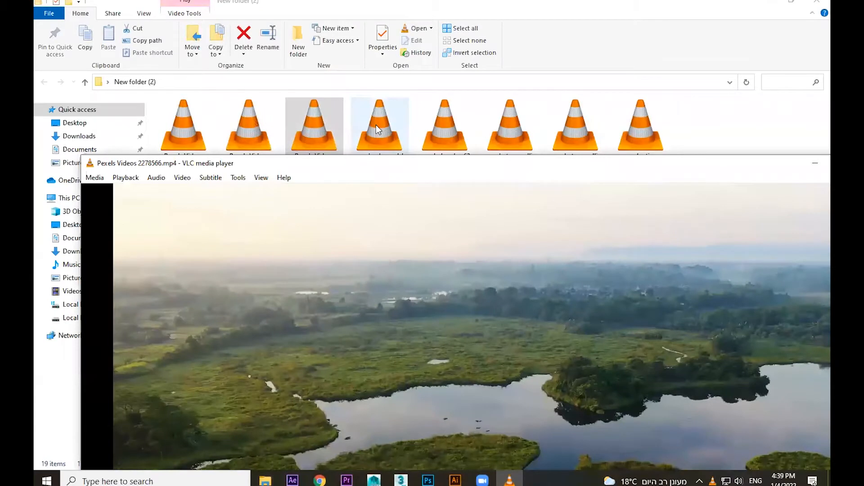
double_click(376, 126)
double_click(447, 133)
left_click_drag(520, 143, 532, 212)
left_click_drag(583, 128, 559, 212)
left_click_drag(640, 126, 164, 168)
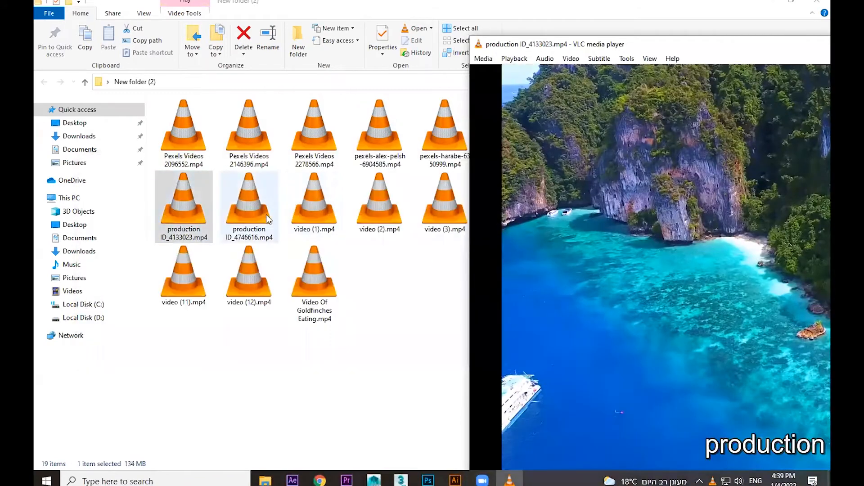
left_click_drag(269, 219, 700, 251)
left_click_drag(314, 215, 684, 253)
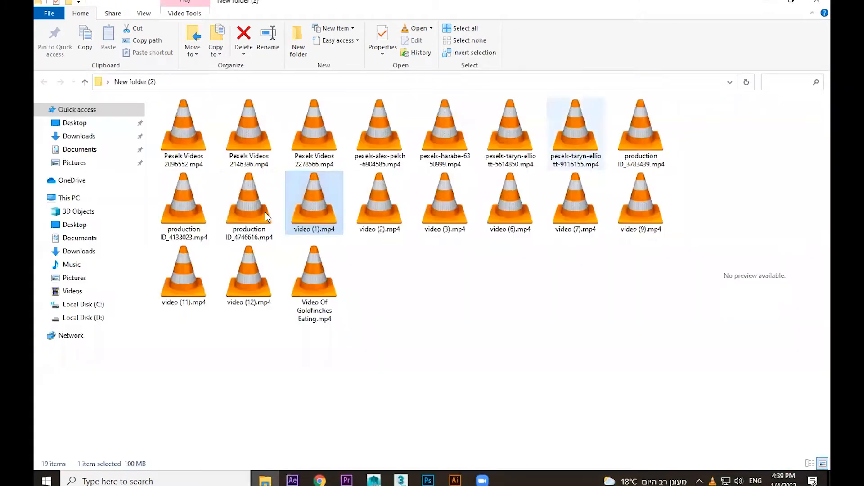
Step: Import video (2).mp4 from New folder (2) into the Premiere Pro project and open it in the Source monitor
left_click(315, 212)
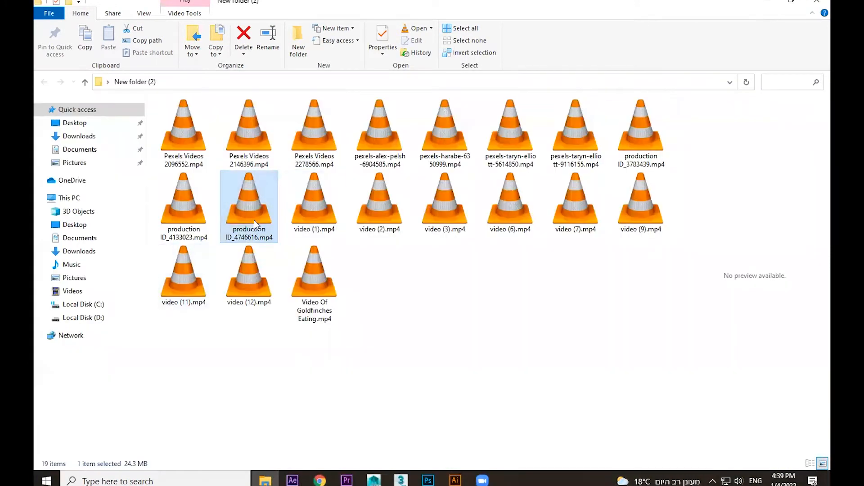
left_click_drag(254, 219, 310, 433)
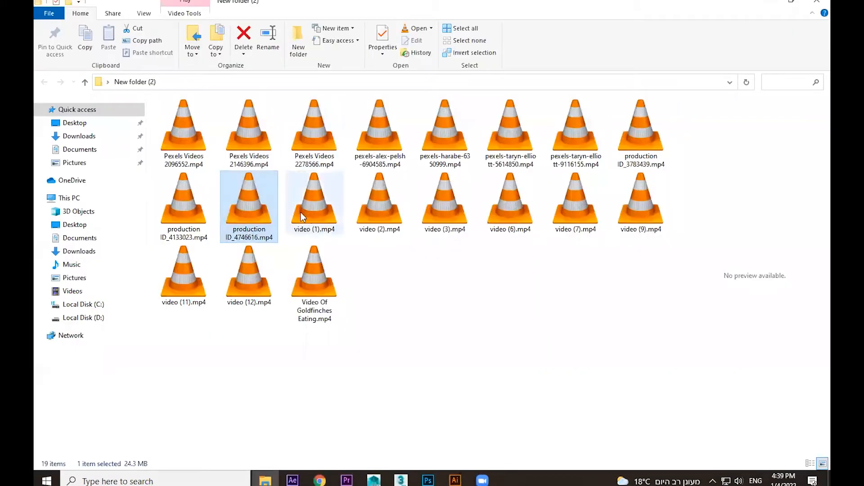
left_click(392, 203)
double_click(391, 204)
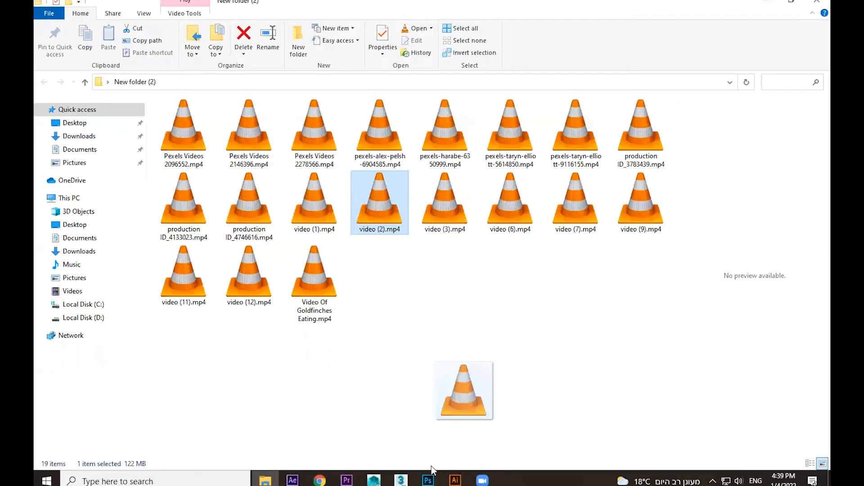
left_click_drag(474, 409, 137, 393)
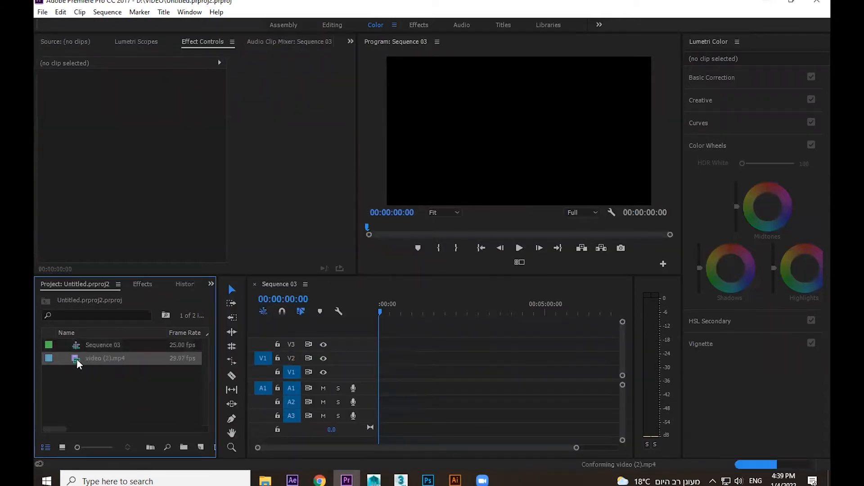
double_click(82, 358)
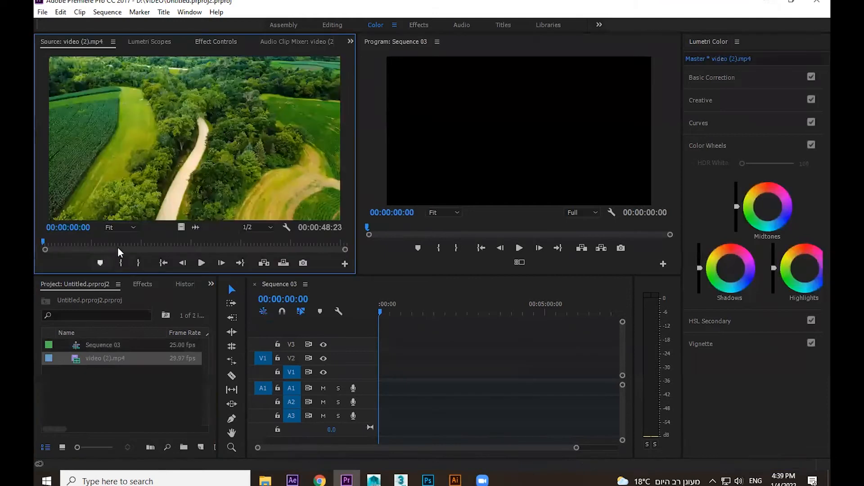
Step: Import production ID_4746616.mp4 from the folder into the project and scrub through it in the Source monitor
left_click(767, 2)
left_click_drag(249, 203, 140, 393)
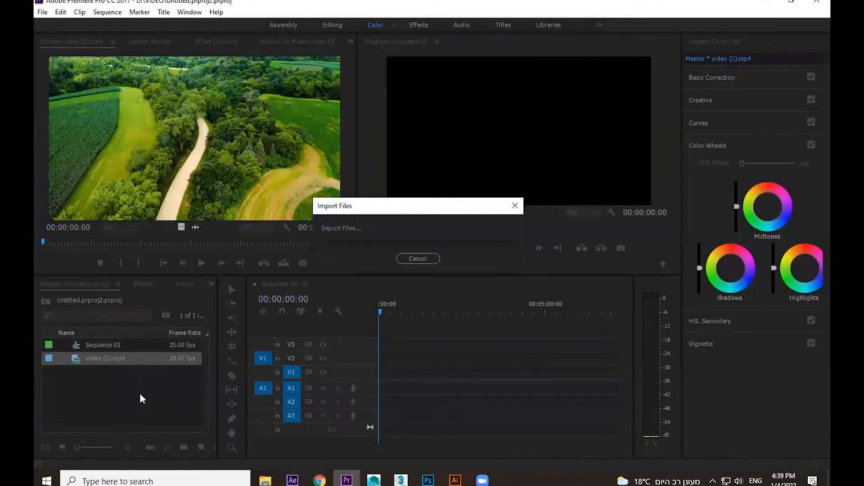
double_click(70, 358)
left_click_drag(85, 242, 147, 243)
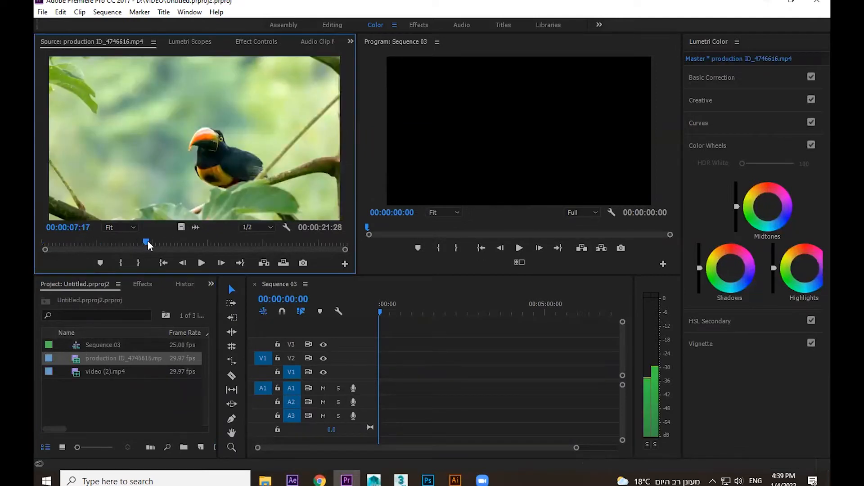
Step: Return to New folder (2) and preview further clips, including video (6), video (9) and video (12), in VLC media player
left_click(765, 1)
left_click(487, 225)
double_click(487, 225)
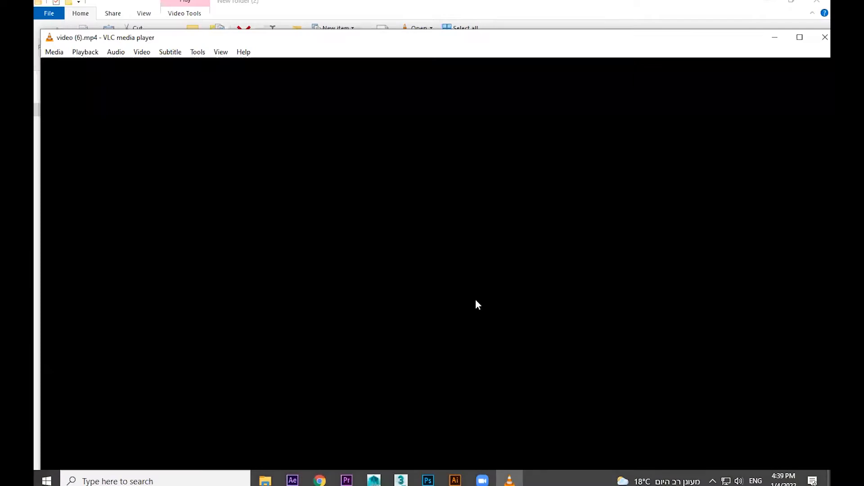
left_click_drag(689, 32, 638, 148)
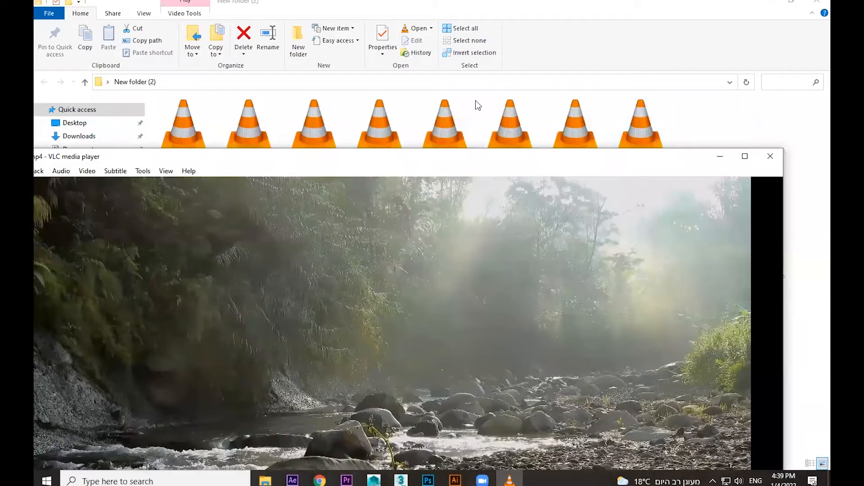
left_click_drag(493, 158, 591, 276)
double_click(631, 208)
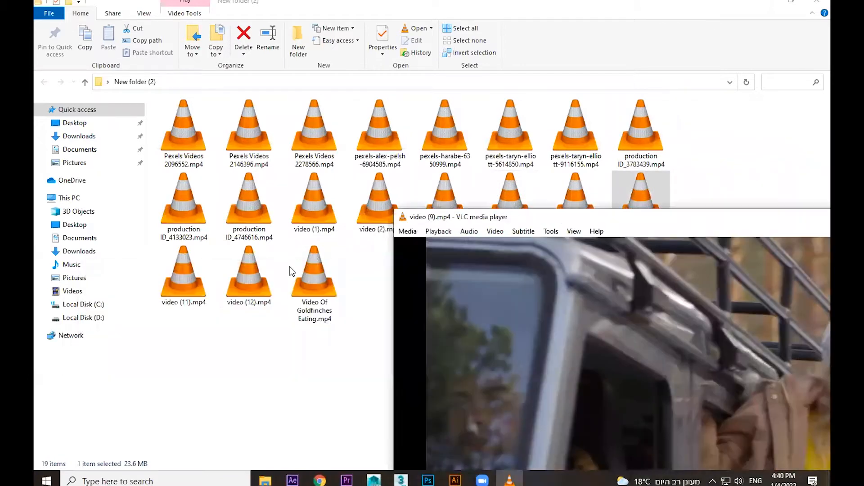
double_click(267, 275)
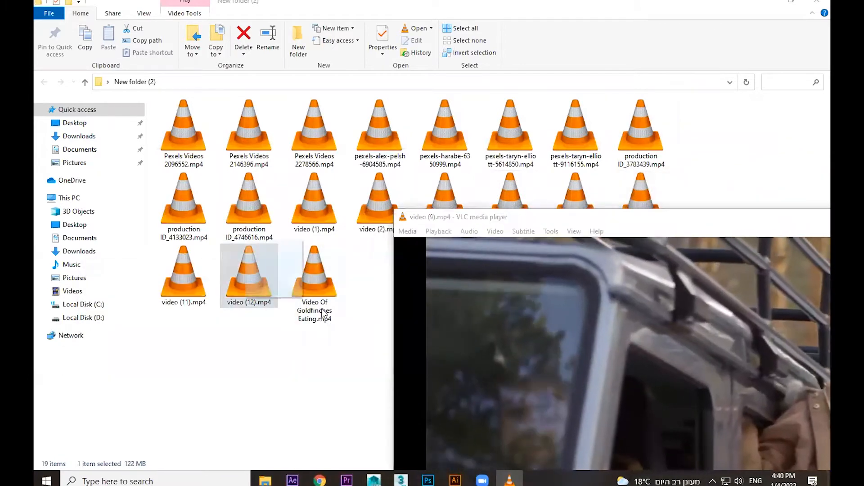
double_click(337, 289)
left_click_drag(184, 270, 699, 223)
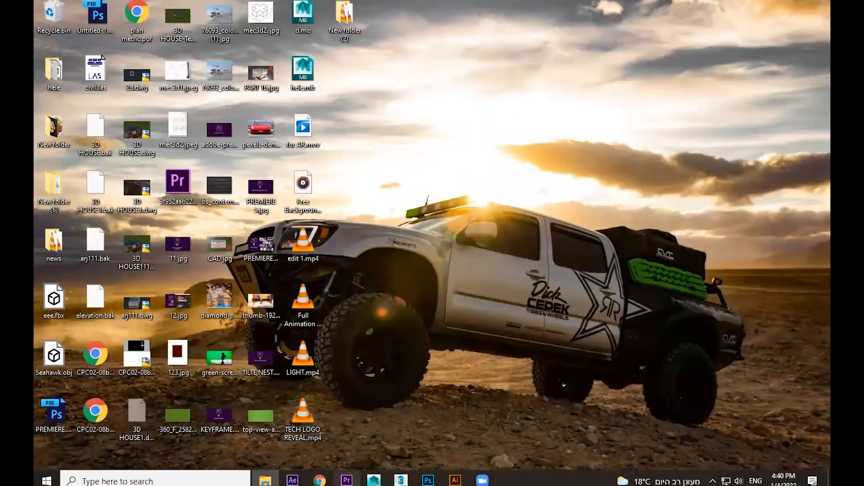
Step: Return to Premiere Pro and place video (2).mp4 at the start of track V1, keeping the existing sequence settings
left_click(347, 481)
left_click_drag(89, 367, 374, 377)
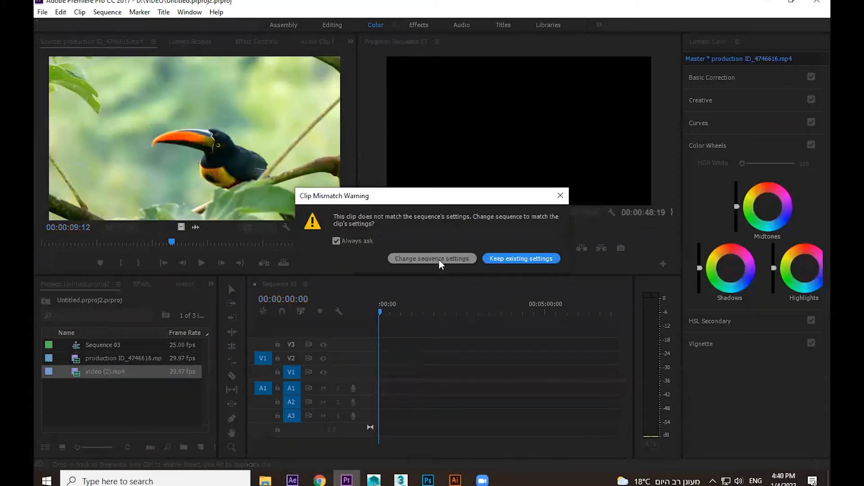
left_click(495, 261)
left_click_drag(389, 314, 398, 313)
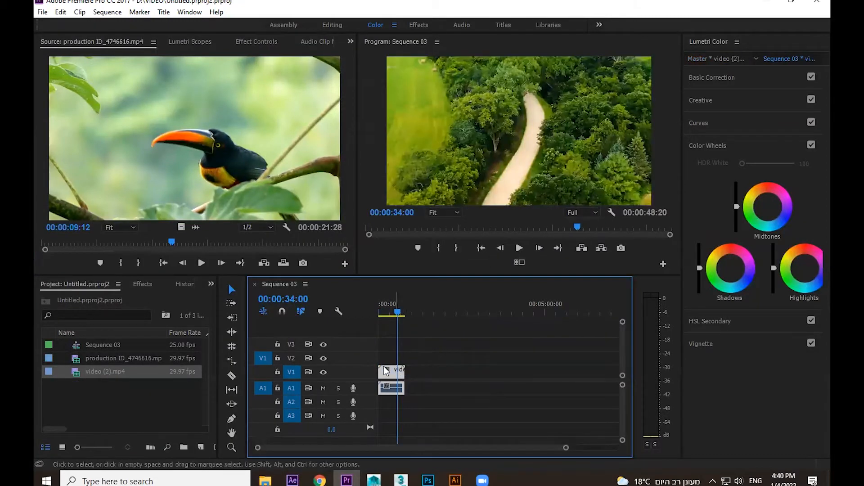
Step: Set the scale of the video (2).mp4 clip on V1 to 50
left_click(249, 41)
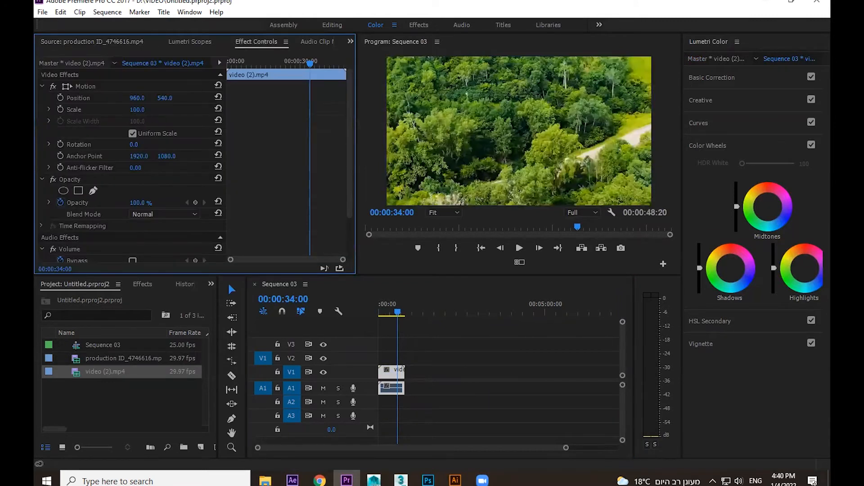
mouse_move(136, 109)
left_mouse_down()
mouse_move(128, 110)
mouse_move(140, 110)
left_mouse_up()
left_click(389, 372)
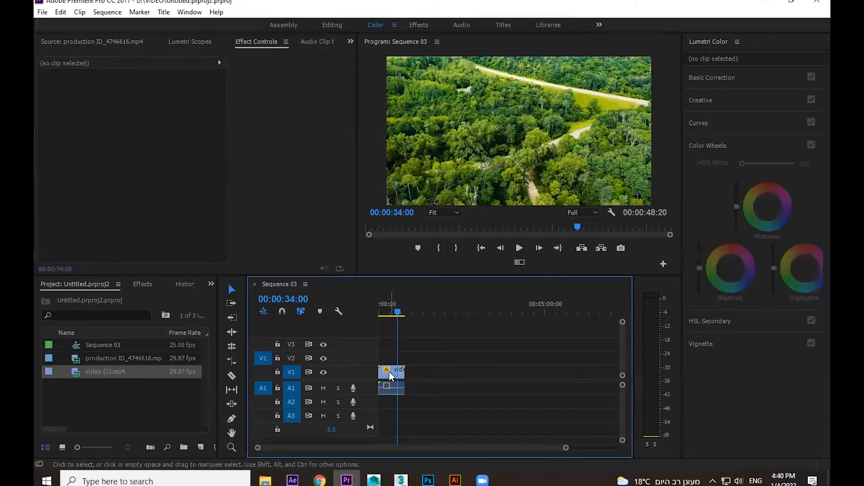
key("equal")
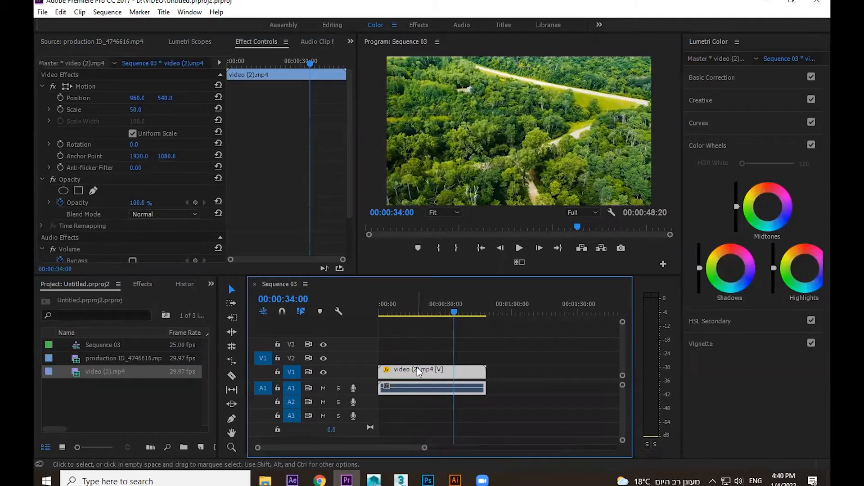
Step: Unlink the audio from the video of the video (2).mp4 clip in Sequence 03
right_click(416, 368)
left_click(456, 191)
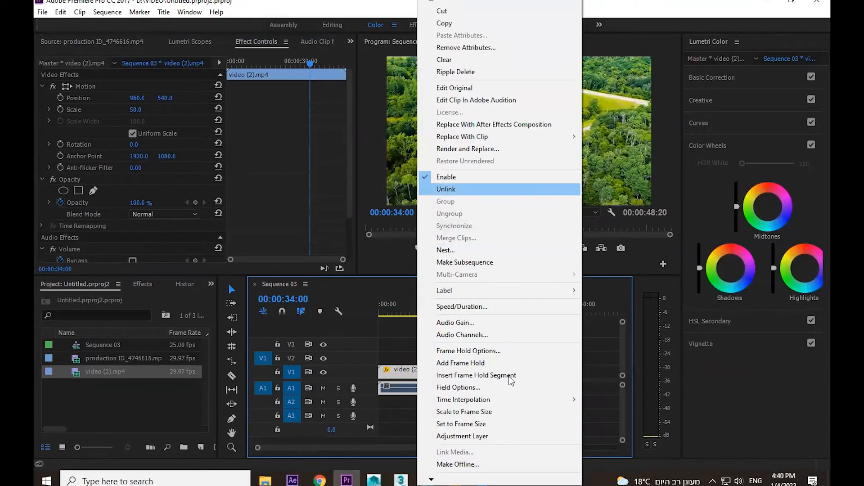
left_click(509, 378)
left_click(457, 390)
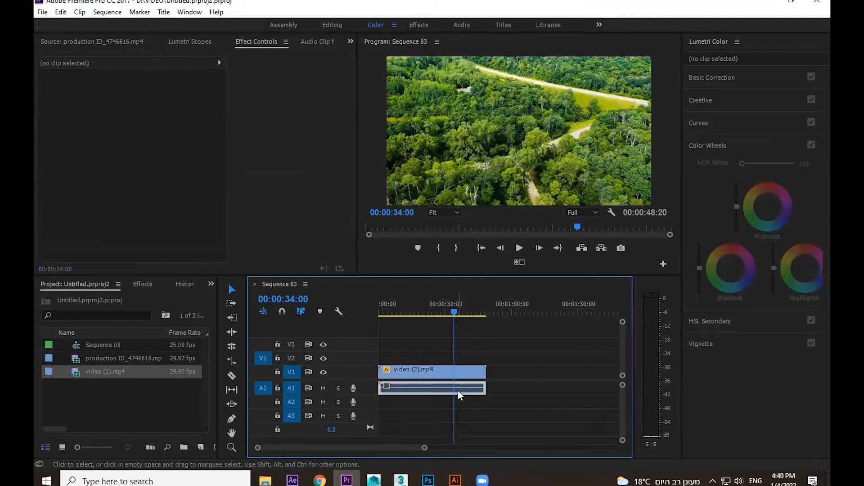
left_click(522, 373)
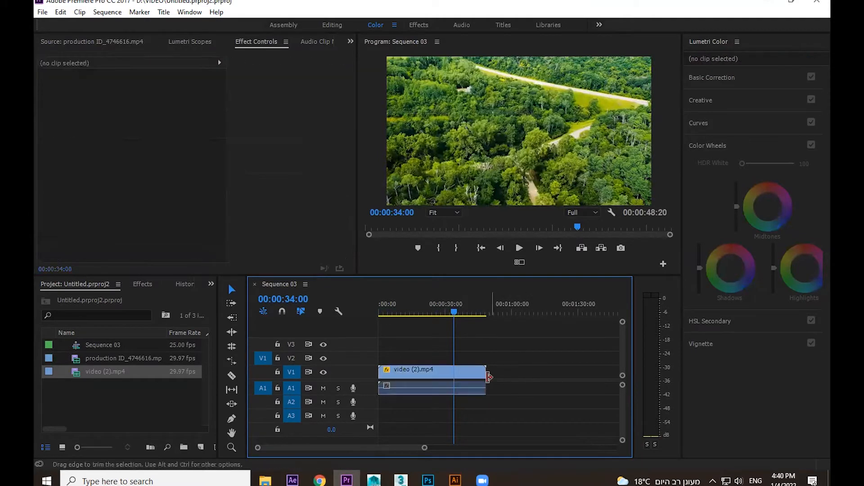
right_click(438, 369)
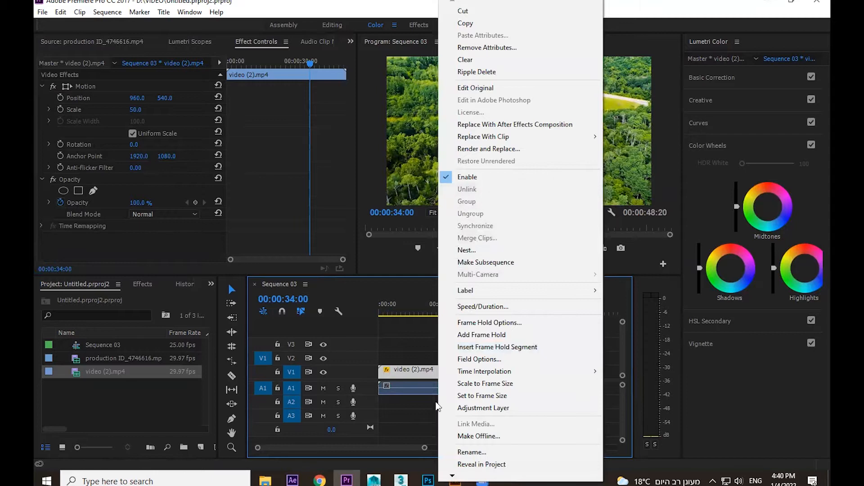
left_click_drag(409, 346, 407, 403)
left_click(411, 403)
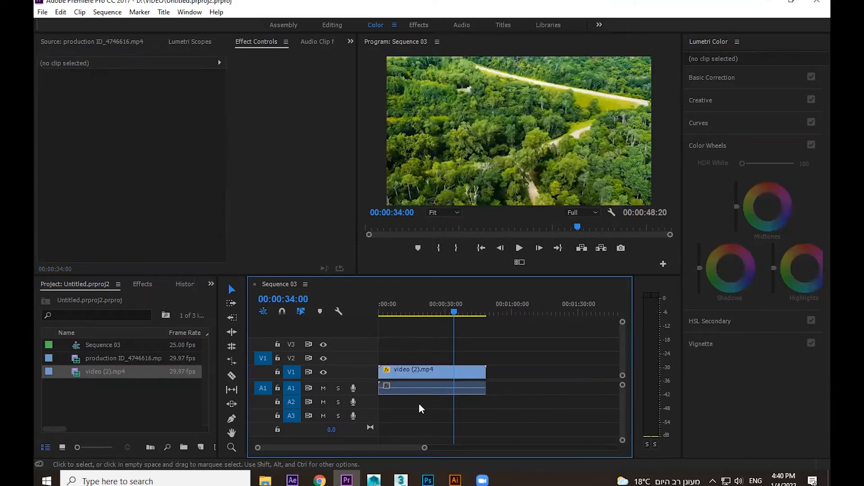
Step: Delete the unlinked audio of video (2).mp4 from track A1
left_click(463, 373)
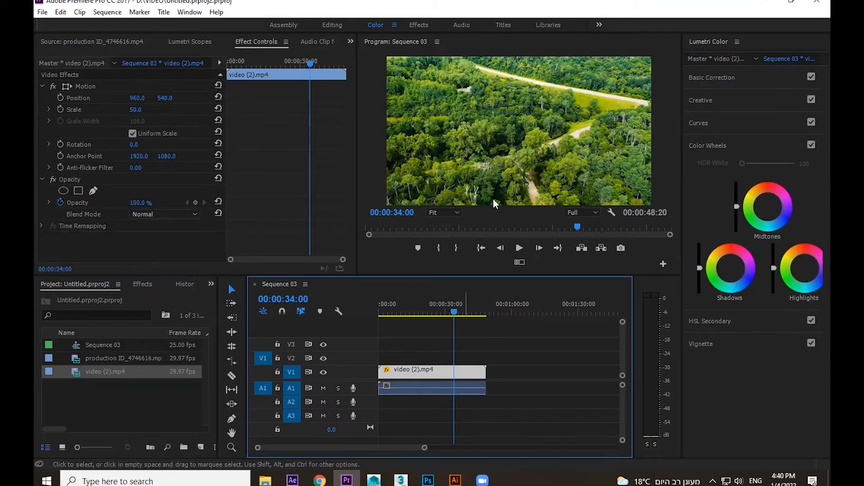
right_click(465, 374)
left_click(640, 367)
left_click(587, 361)
left_click(463, 386)
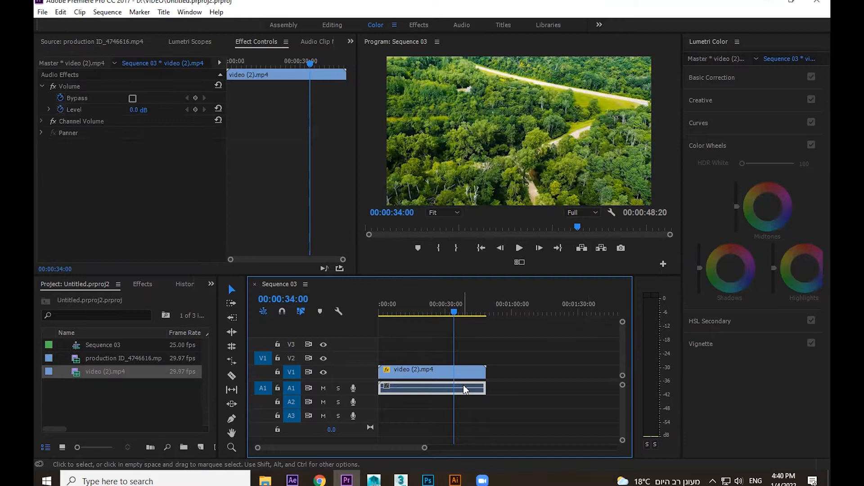
key("Delete")
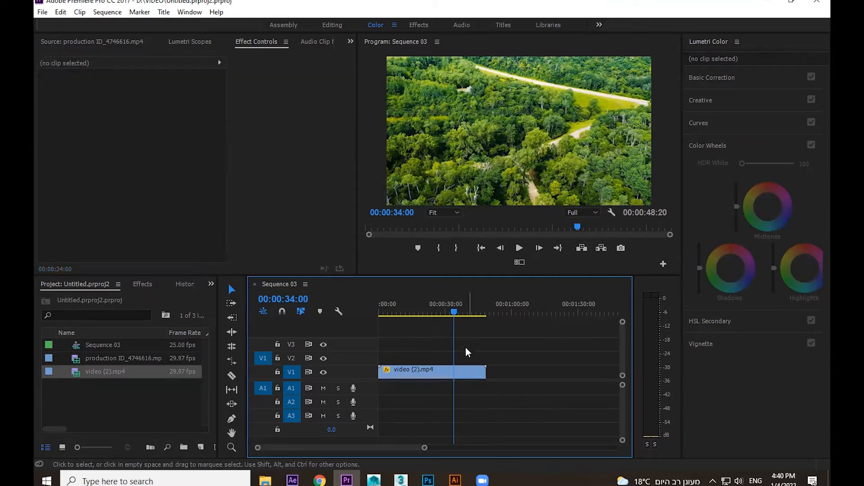
Step: Duplicate the video (2).mp4 clip and place the copy on V2 directly above the original, aligned with the sequence start
left_click_drag(418, 310, 362, 310)
key("Home")
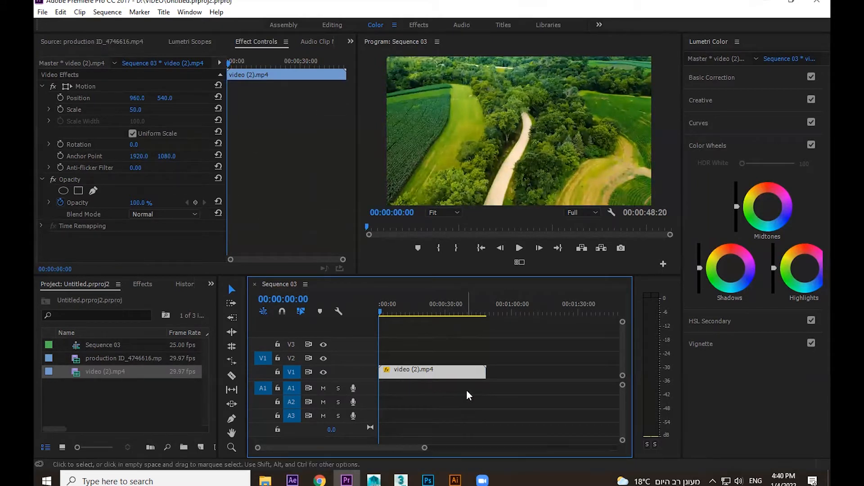
left_click(552, 355)
left_click(449, 368)
key("ctrl")
key("ctrl+c")
left_click(515, 312)
key("ctrl+v")
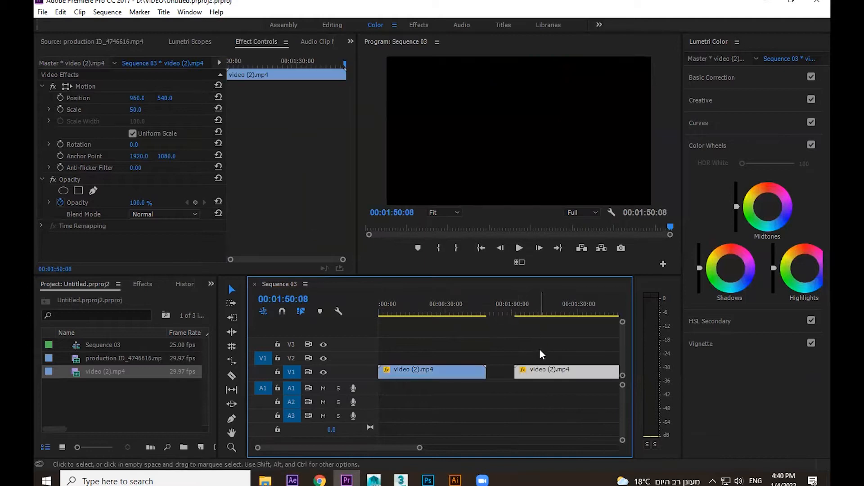
left_click_drag(538, 369, 440, 358)
Step: Check the stacked clips on V1 and V2 and return the playhead to the start of the sequence
left_click(437, 304)
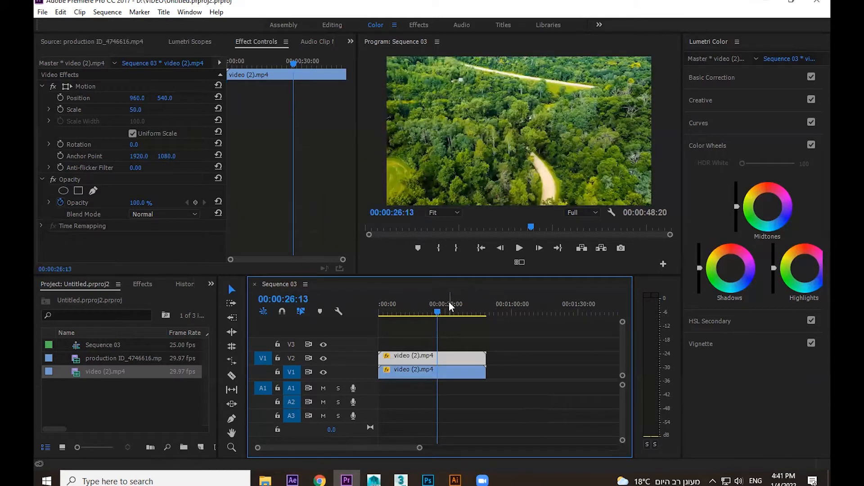
left_click(504, 346)
left_click(455, 366)
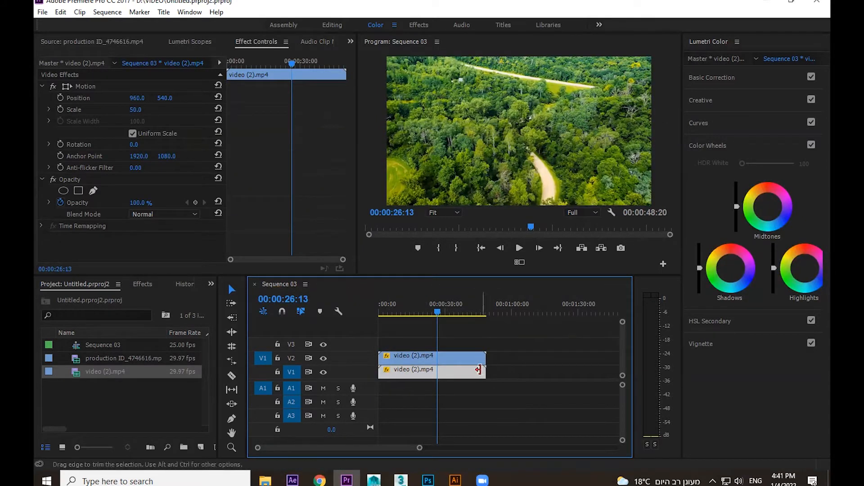
left_click(454, 367)
left_click(533, 389)
left_click(440, 355)
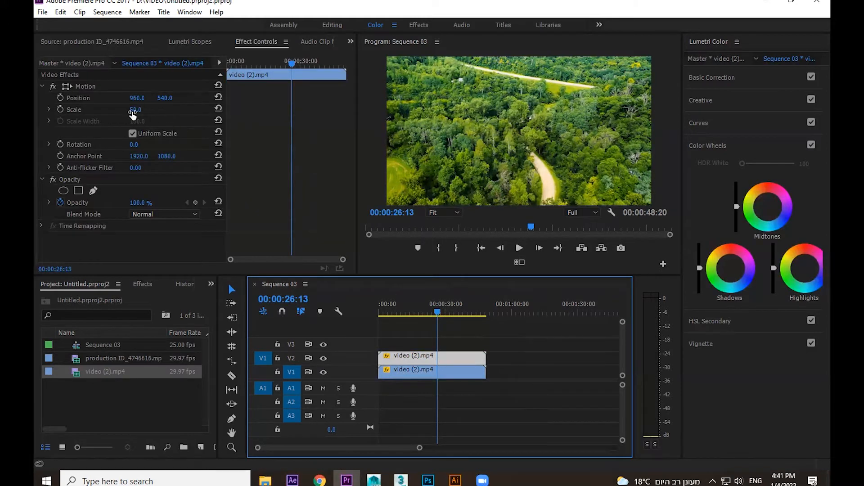
left_click_drag(403, 313, 376, 307)
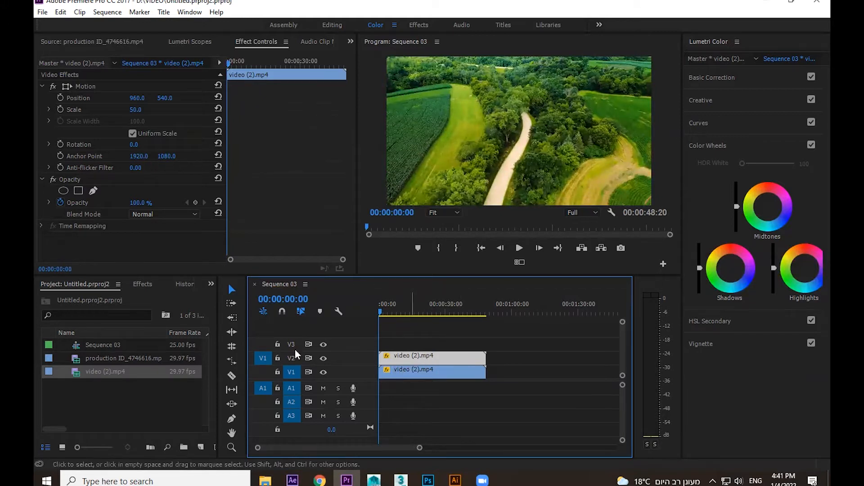
Step: Locate the Black & White effect in the Image Control group of the video effects
left_click(151, 284)
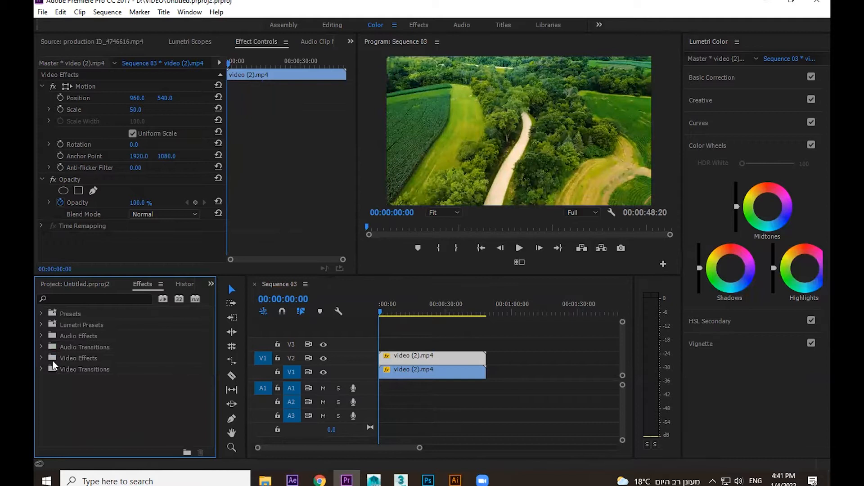
left_click(40, 358)
scroll(57, 403, "down", 3)
left_click(44, 402)
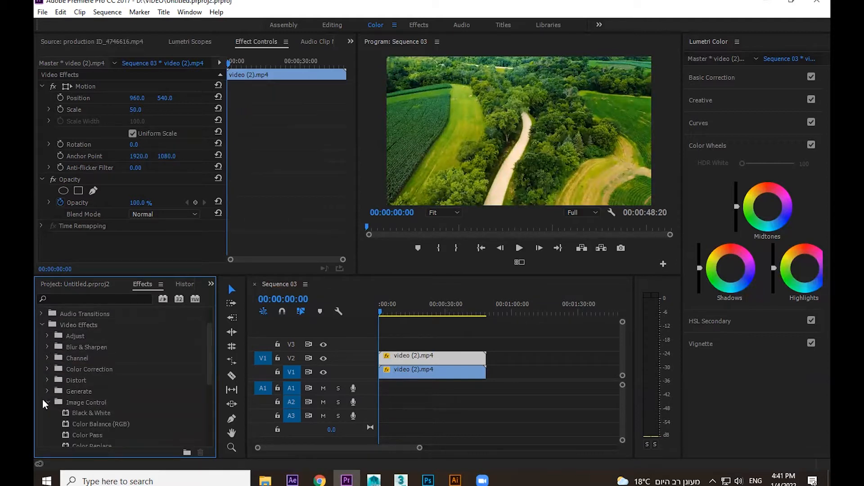
left_click(94, 413)
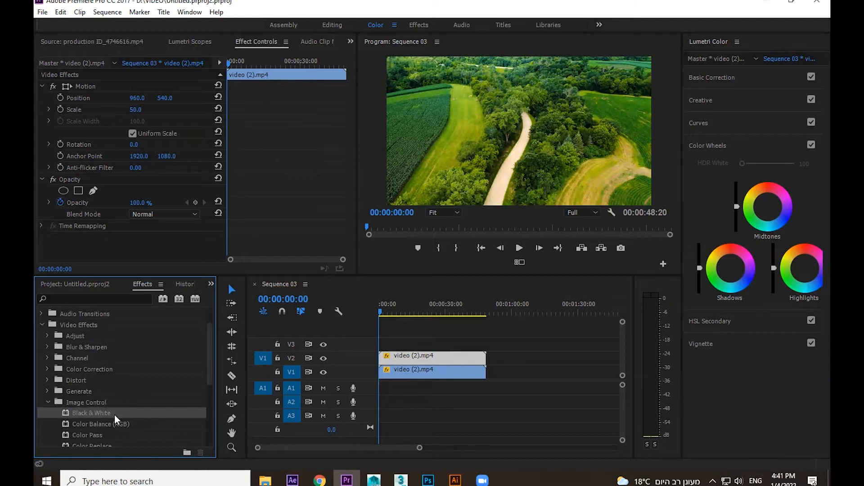
Step: Search the effects library for "black"
left_click(112, 298)
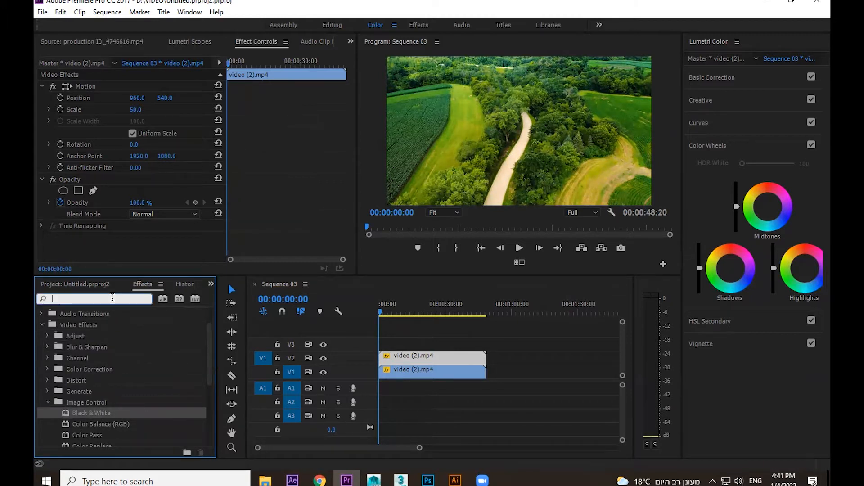
type("bla")
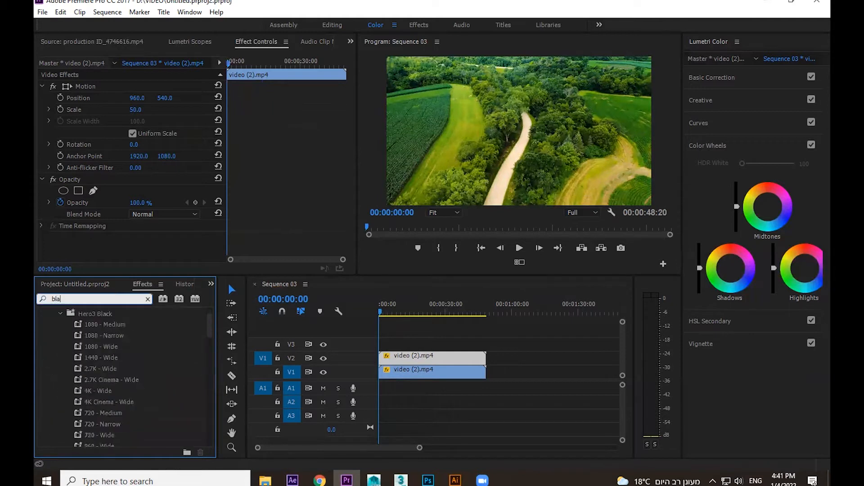
type("ck and")
key("BackSpace")
key("BackSpace")
key("BackSpace")
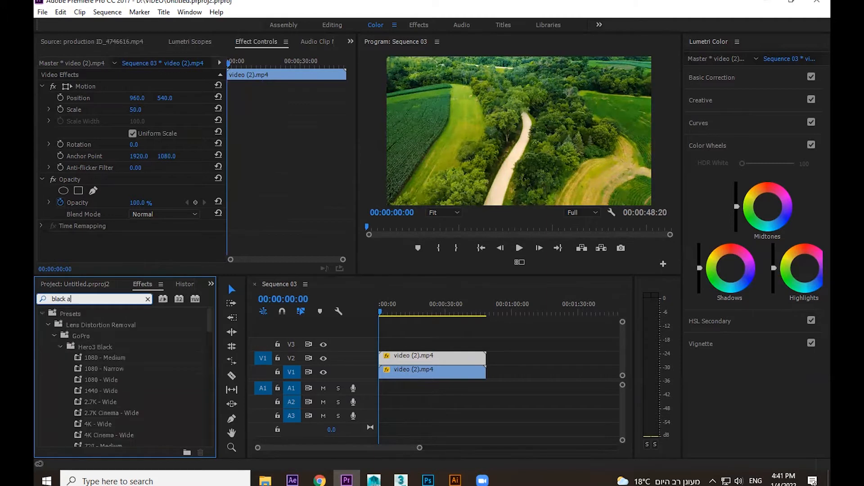
type("&")
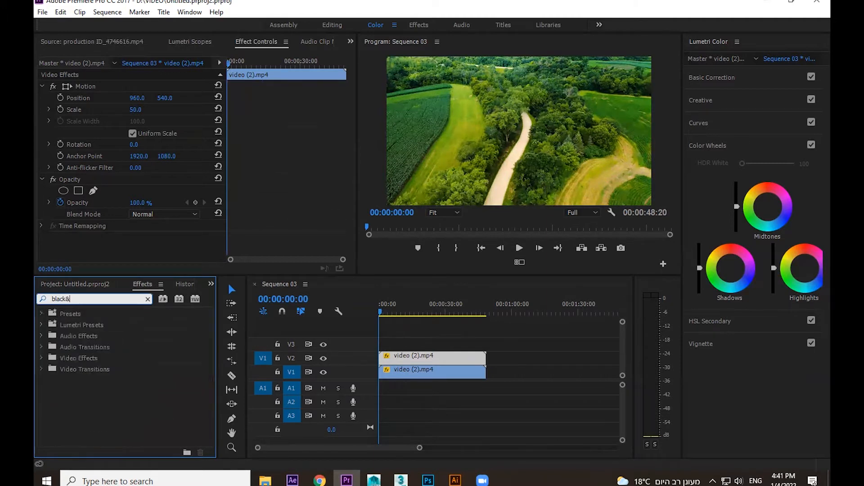
key("BackSpace")
Step: Apply the Black & White effect from Image Control to the video (2).mp4 clip on V2
scroll(104, 388, "down", 4)
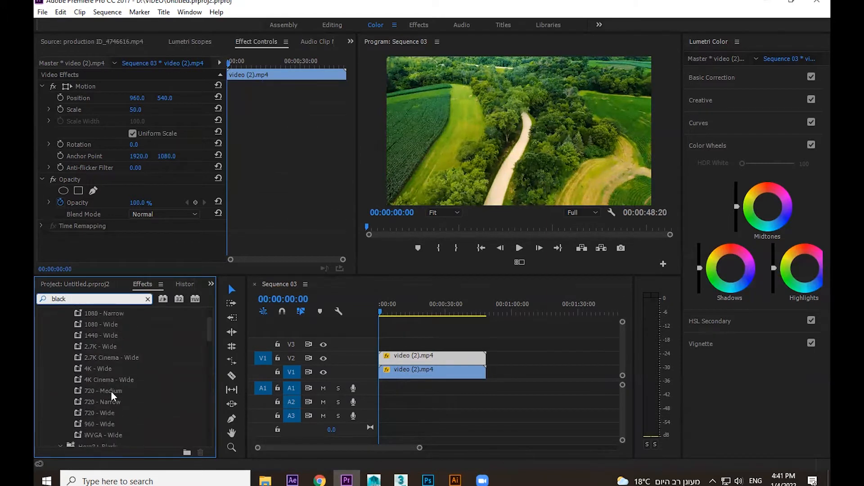
scroll(113, 391, "up", 5)
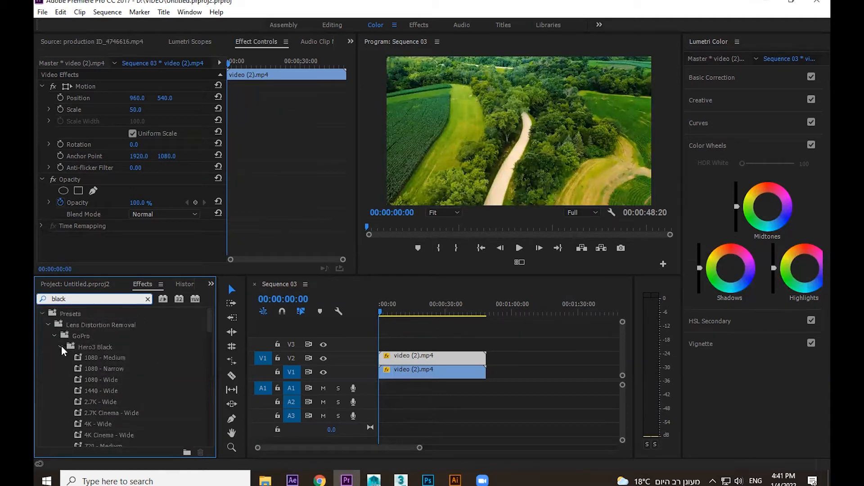
left_click(60, 347)
left_click(60, 357)
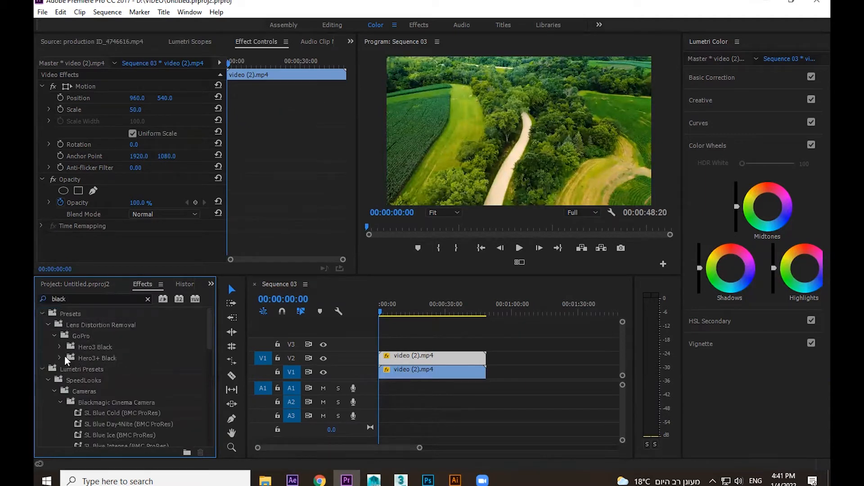
left_click(55, 390)
scroll(74, 407, "down", 4)
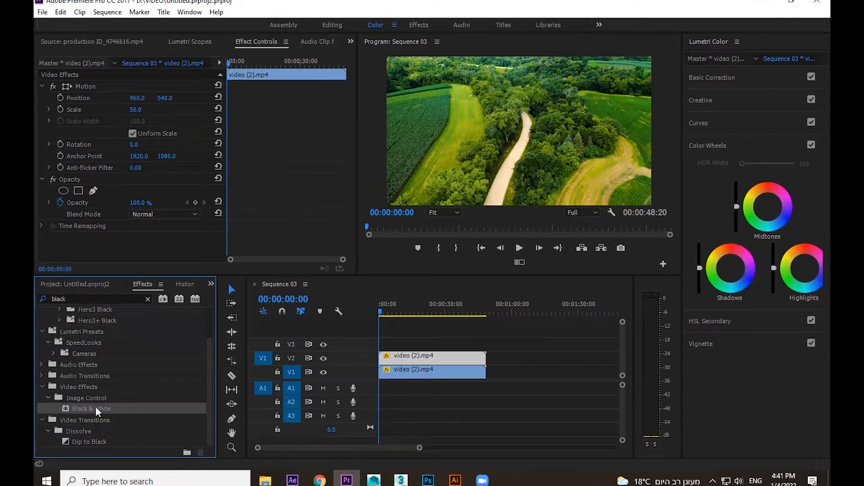
left_click(77, 300)
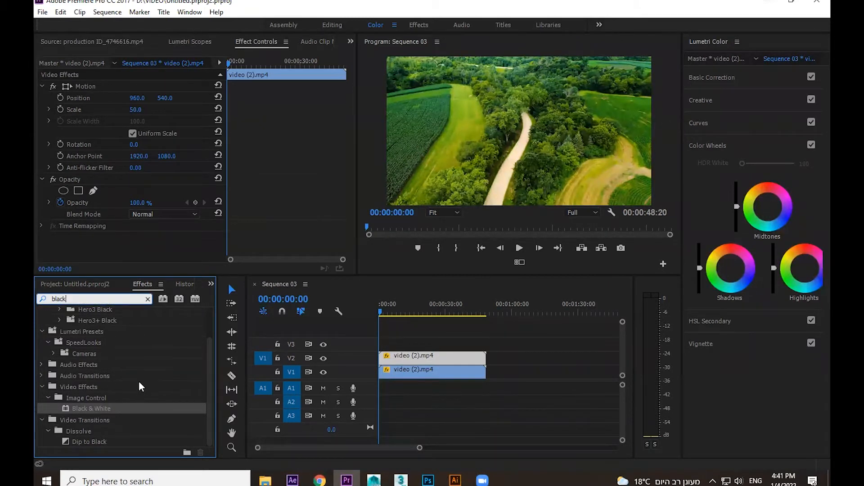
left_click_drag(107, 407, 448, 356)
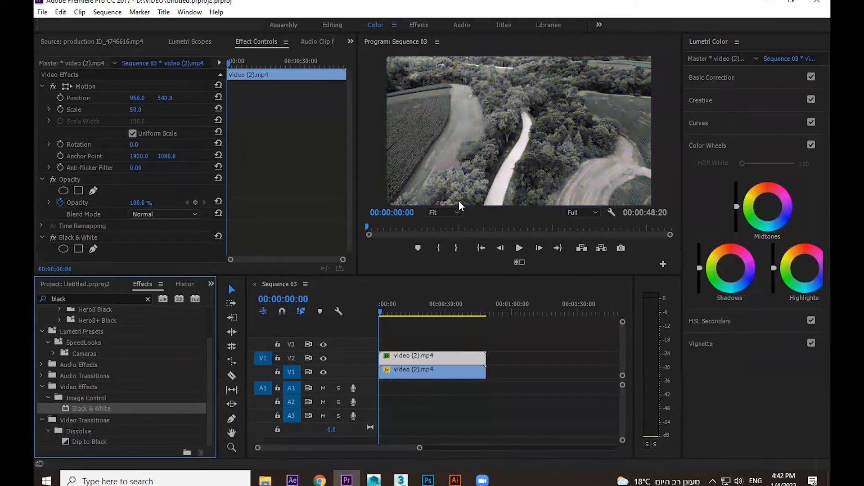
Step: Enlarge the Program monitor area and set its preview zoom to 25%
left_click_drag(439, 286, 439, 316)
left_click(444, 242)
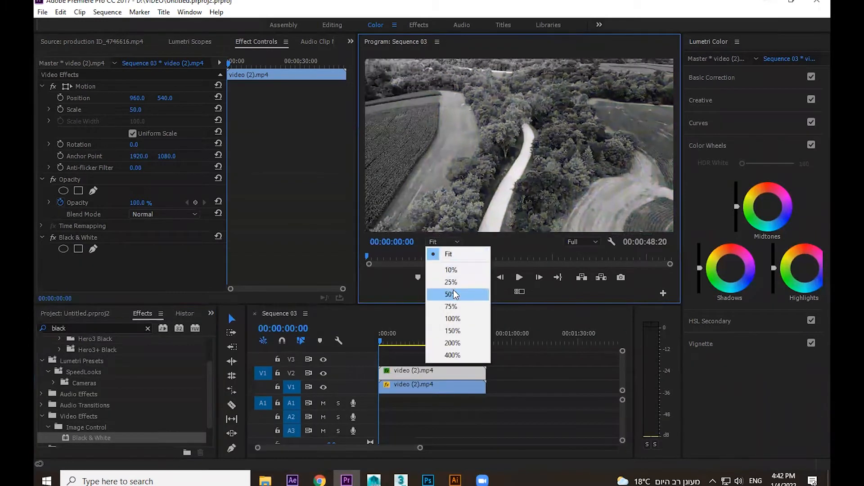
left_click(454, 282)
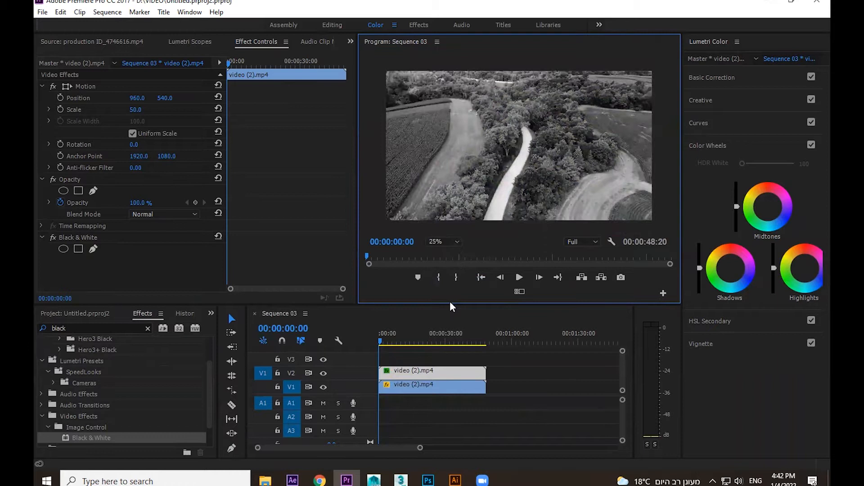
left_click_drag(452, 305, 453, 319)
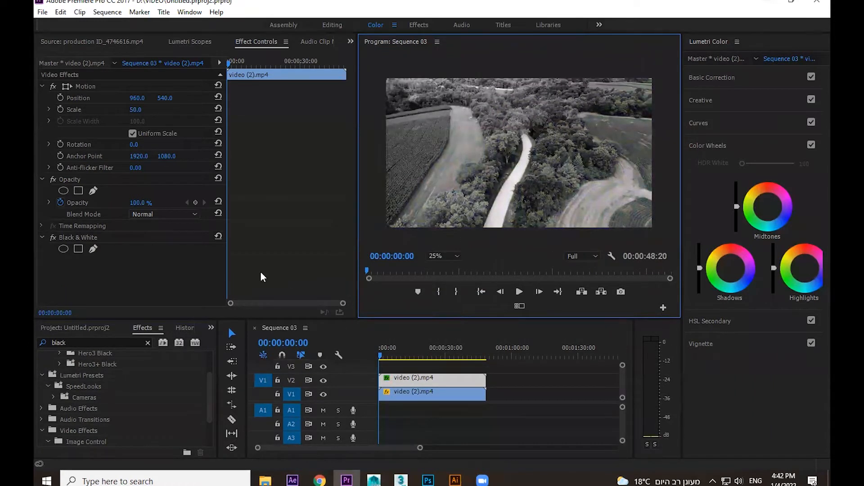
Step: Try to mask the black-and-white V2 clip with a rectangular opacity mask, reshaping its corners around the road
left_click(401, 377)
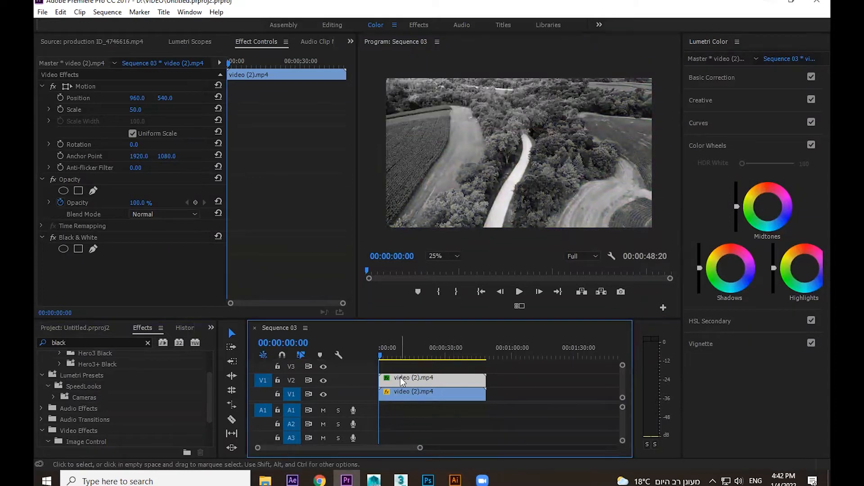
left_click(77, 194)
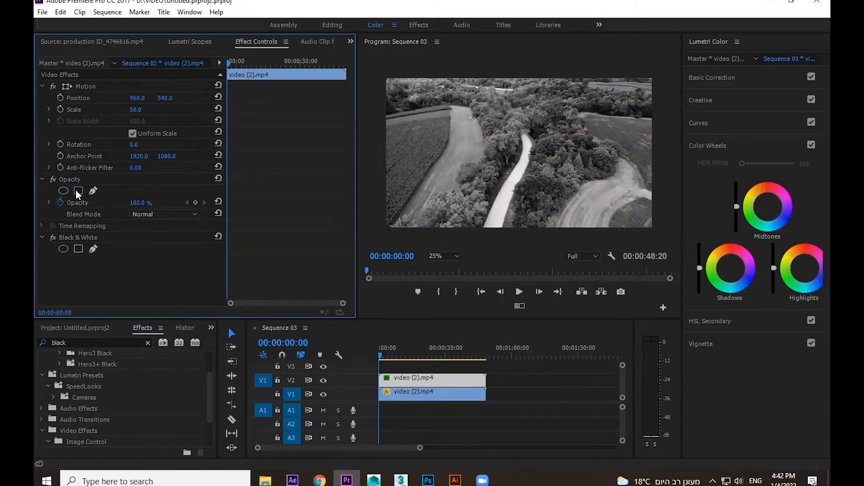
left_click(77, 194)
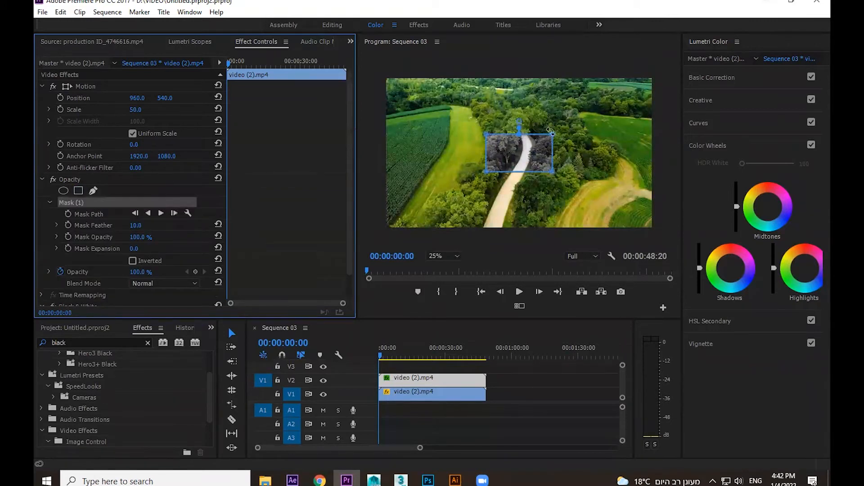
left_click_drag(551, 136, 571, 64)
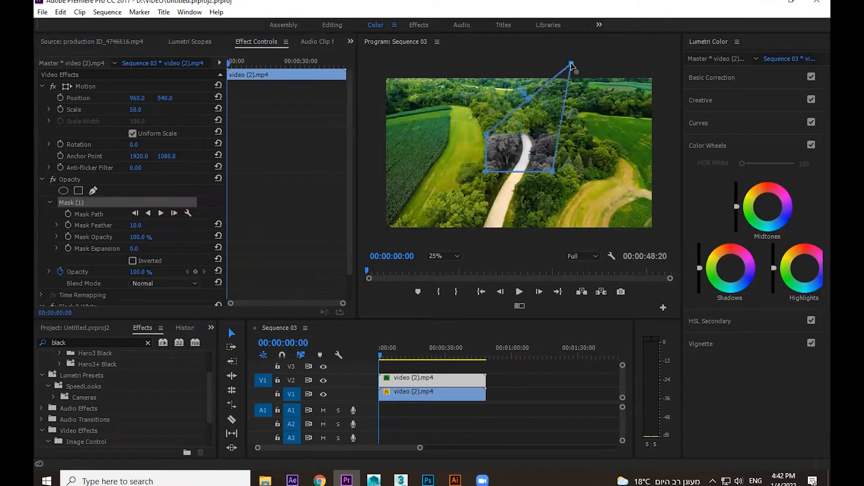
left_click(485, 135)
left_click_drag(486, 134, 503, 78)
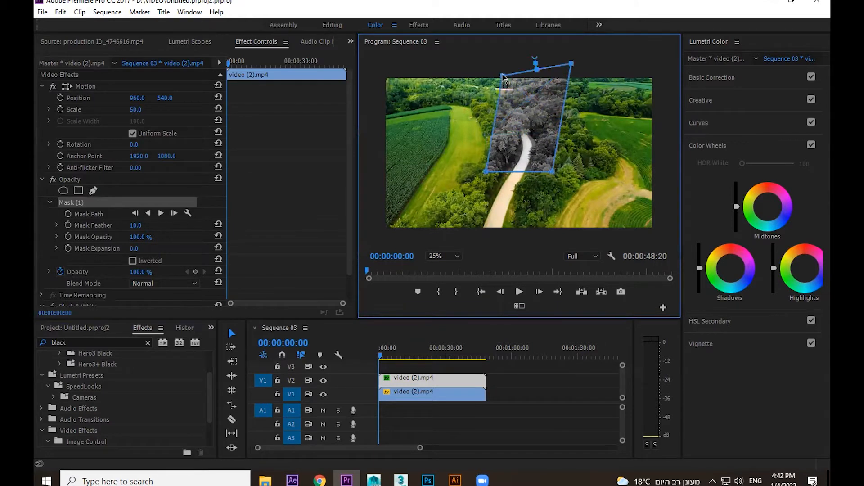
left_click_drag(554, 173, 550, 195)
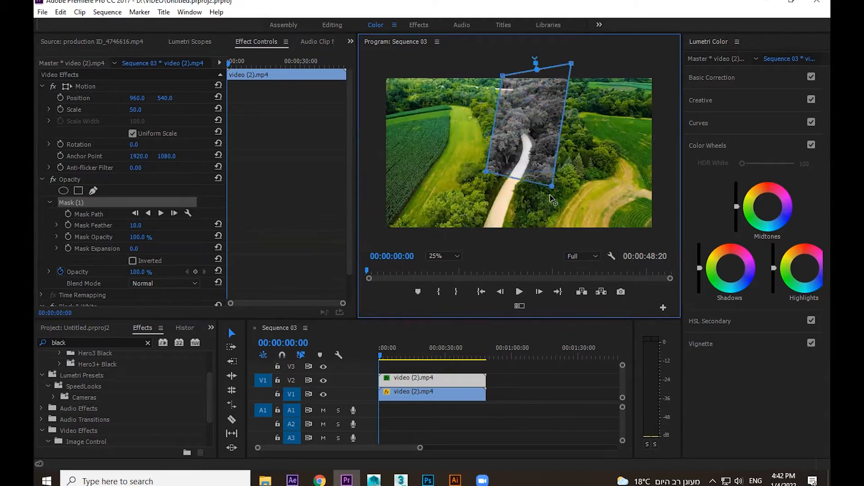
Step: Delete the opacity mask from the V2 clip
left_click(68, 189)
left_click(68, 201)
key("Delete")
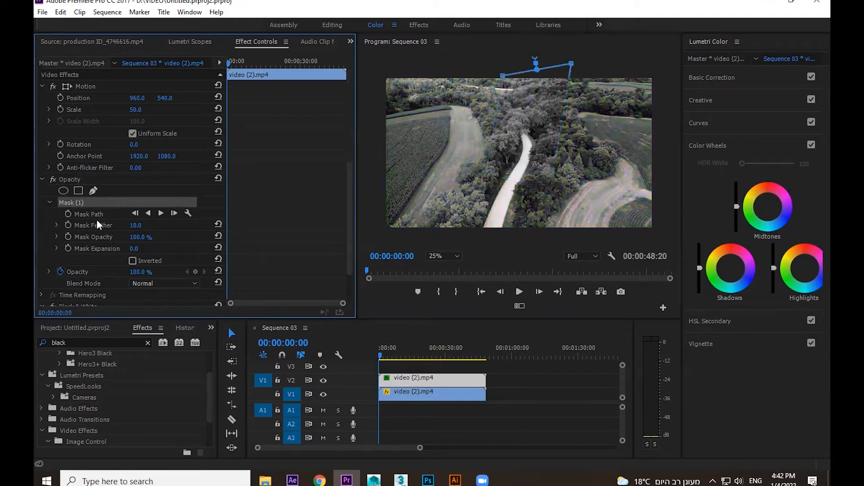
Step: Remove the Black & White effect from the V2 clip and apply it to the V1 clip instead
left_click(486, 365)
left_click(425, 379)
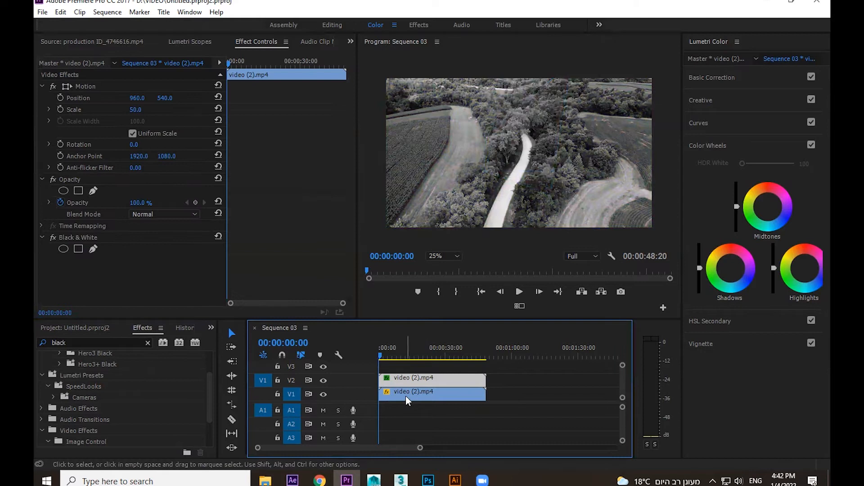
left_click(72, 233)
key("Delete")
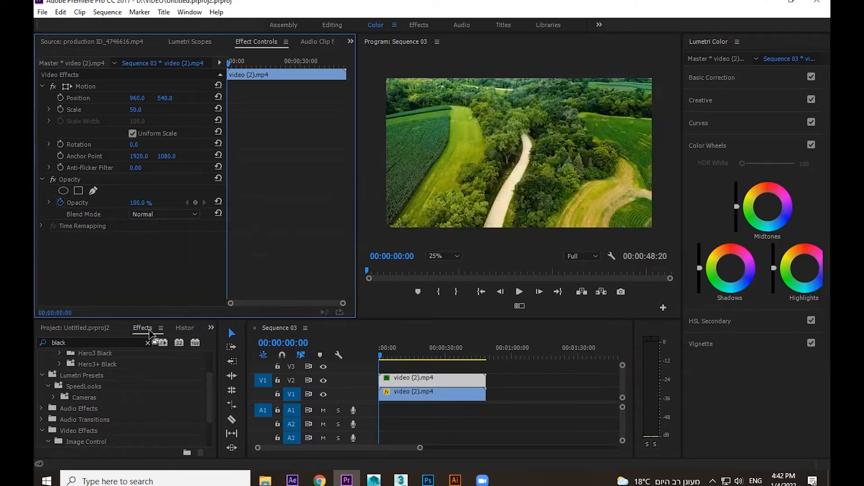
scroll(102, 397, "down", 3)
left_click_drag(98, 407, 406, 393)
Step: Add a rectangular opacity mask to the V2 clip and reshape it into a slanted strip along the road, extending past the frame's upper and lower edges
left_click(415, 382)
left_click(77, 191)
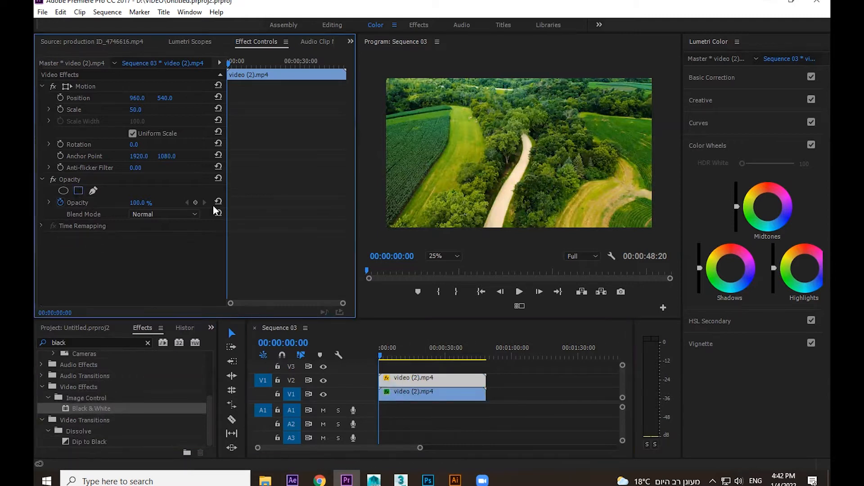
left_click_drag(553, 135, 565, 71)
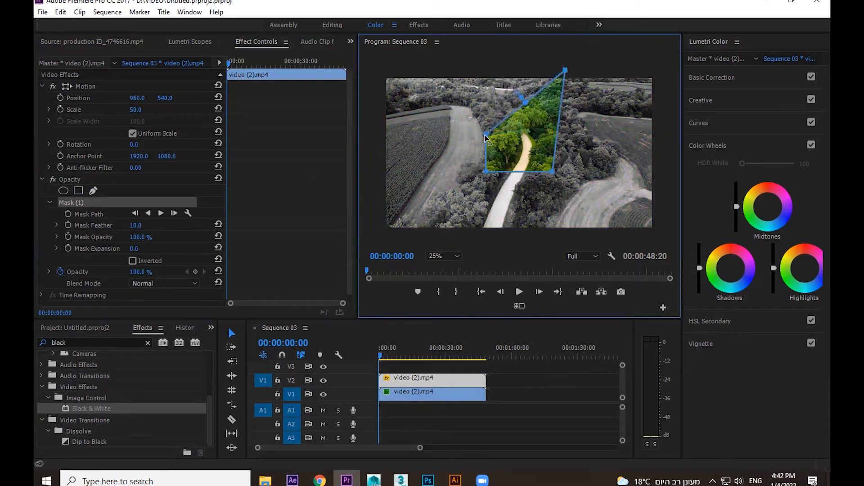
left_click_drag(485, 137, 504, 71)
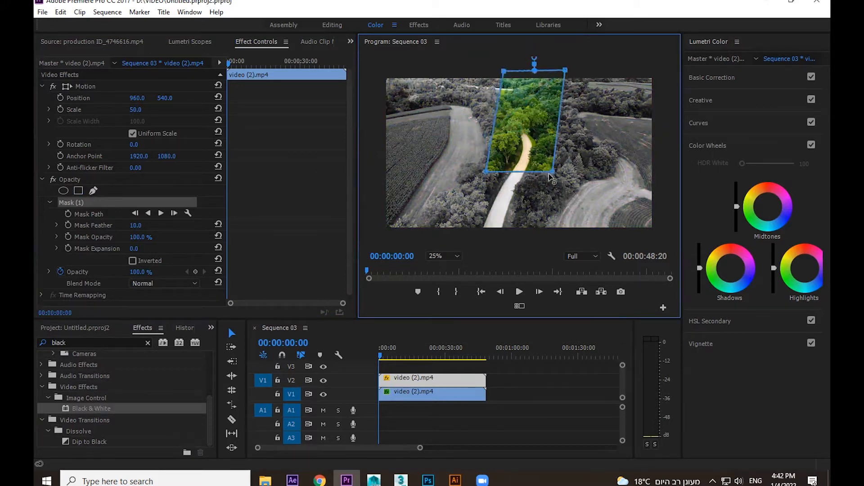
left_click_drag(552, 172, 543, 234)
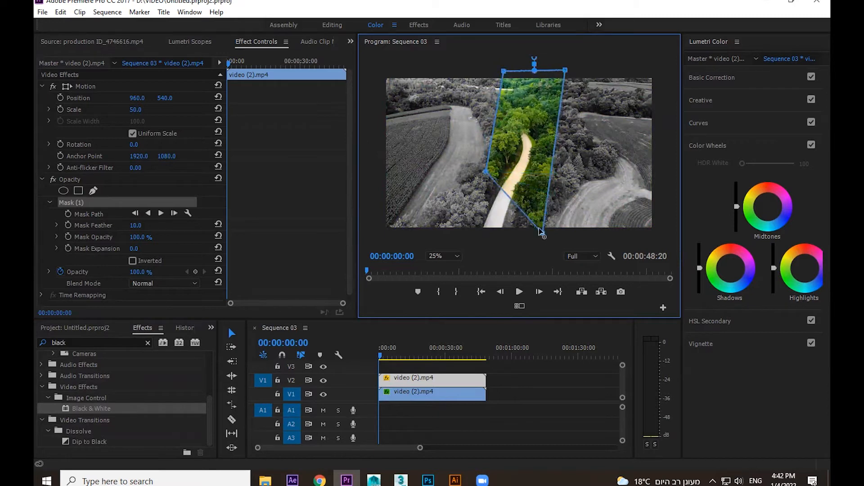
left_click_drag(487, 173, 474, 242)
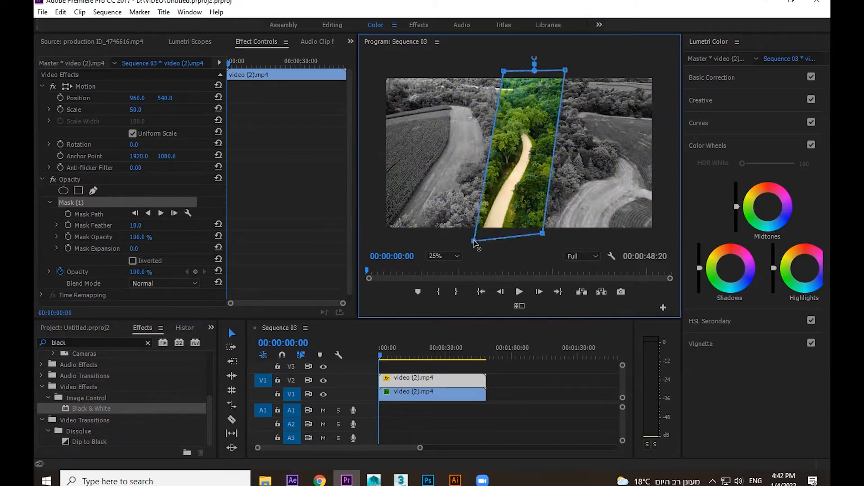
left_click_drag(543, 234, 540, 244)
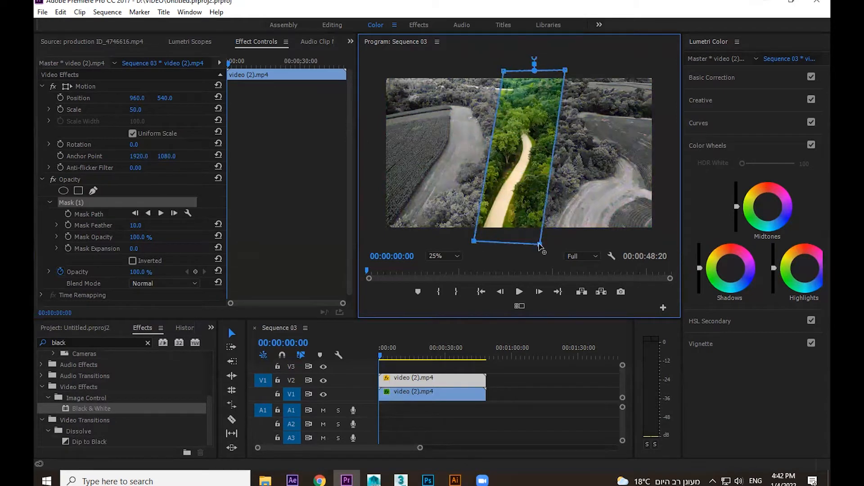
left_click_drag(504, 72, 505, 67)
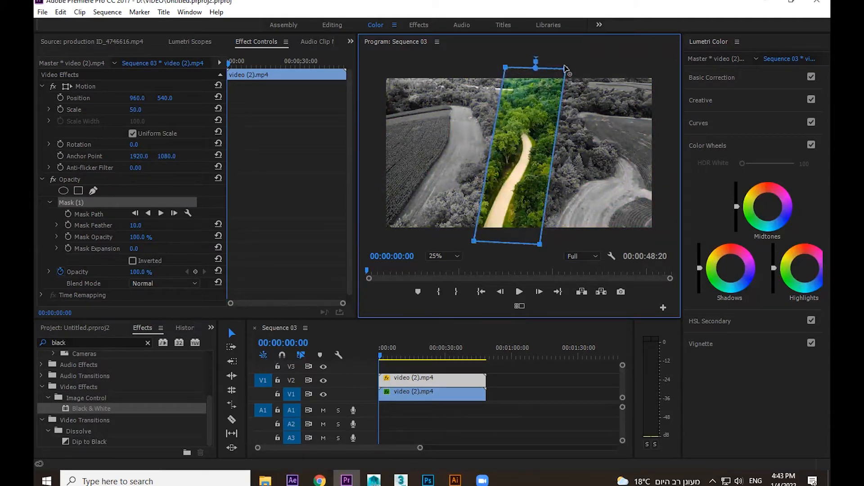
left_click_drag(565, 68, 568, 66)
left_click(562, 399)
left_click(441, 380)
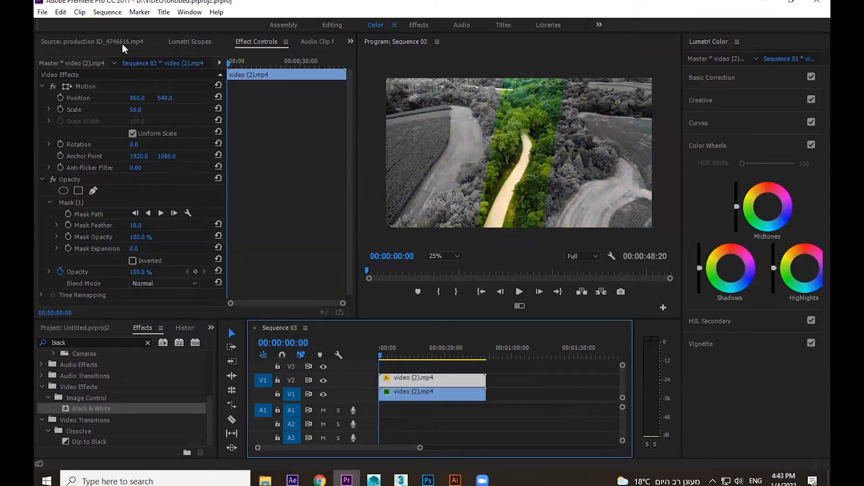
Step: Create a new title for the sequence
left_click(43, 11)
mouse_move(58, 28)
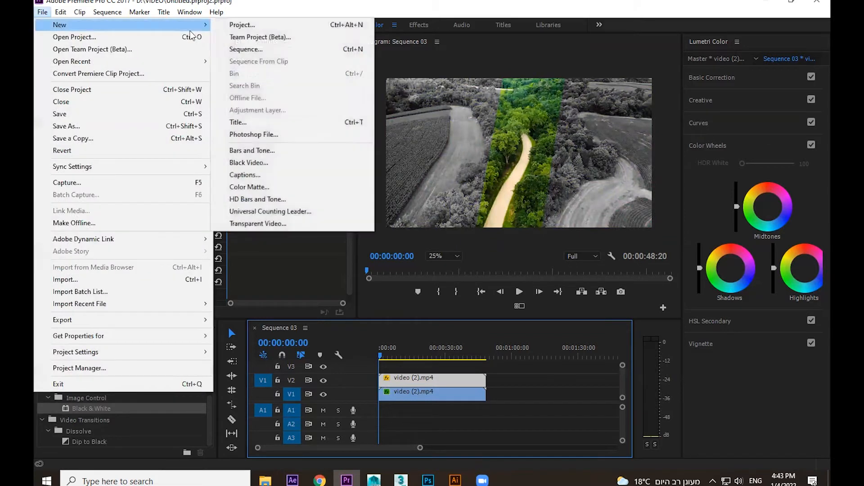
left_click(256, 122)
left_click(463, 285)
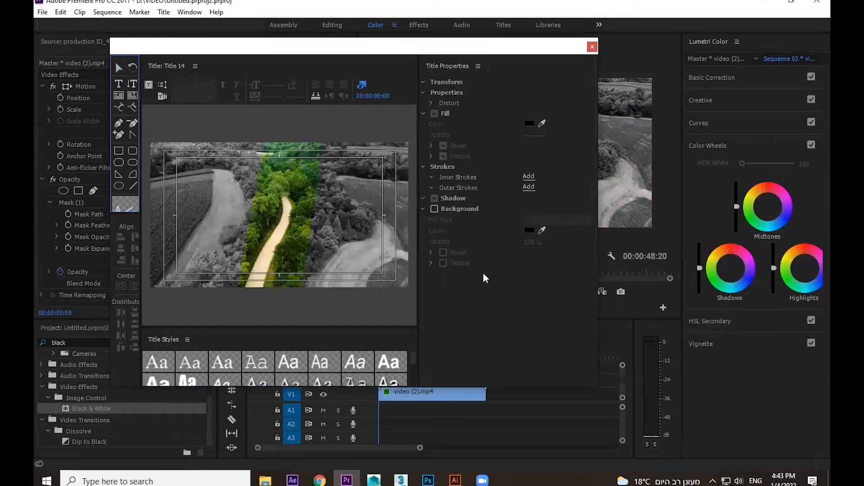
Step: Add the two-line text "SAMPLE TEXT" and "TITLE" to the title, over the lower part of the frame beside the road
left_click(298, 244)
type("S")
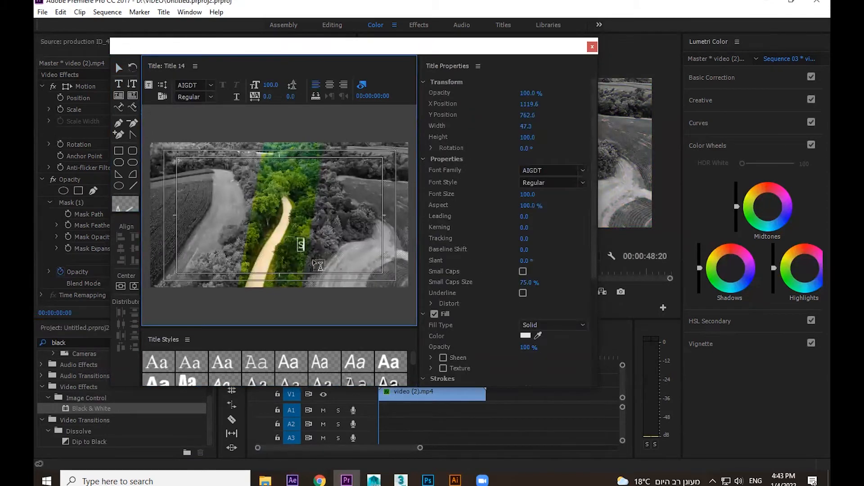
type("AMPLE TEXT")
key("Return")
type("TITLE")
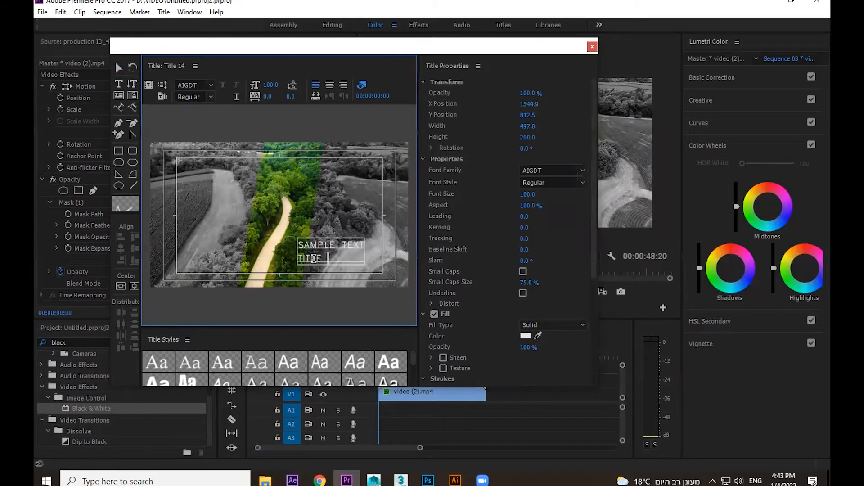
left_click(119, 72)
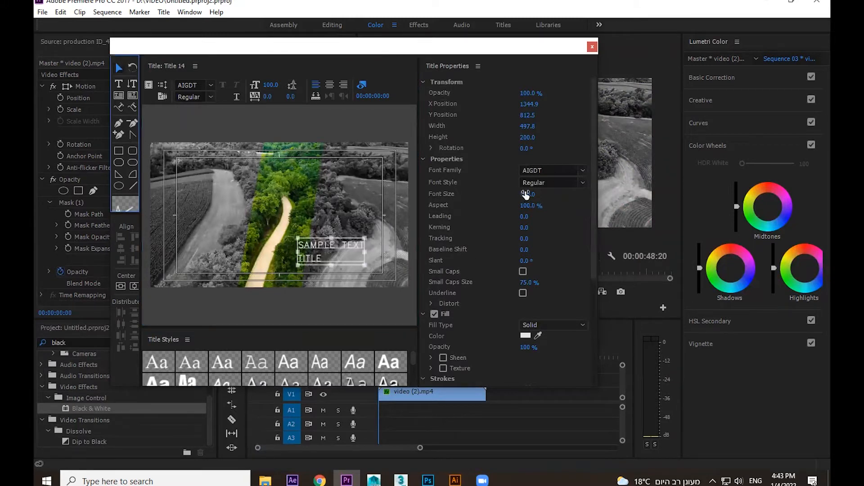
Step: Set the title text's font family to Berlin Sans FB
left_click(558, 171)
key("Down")
key("Down")
key("Down")
key("Down")
key("Down")
key("Down")
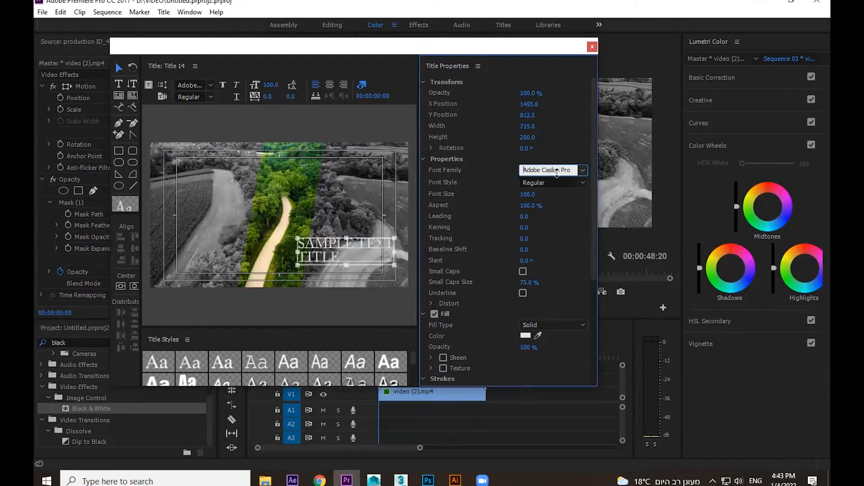
key("Down")
key("Down")
key("Down")
key("Down")
key("Down")
key("Down")
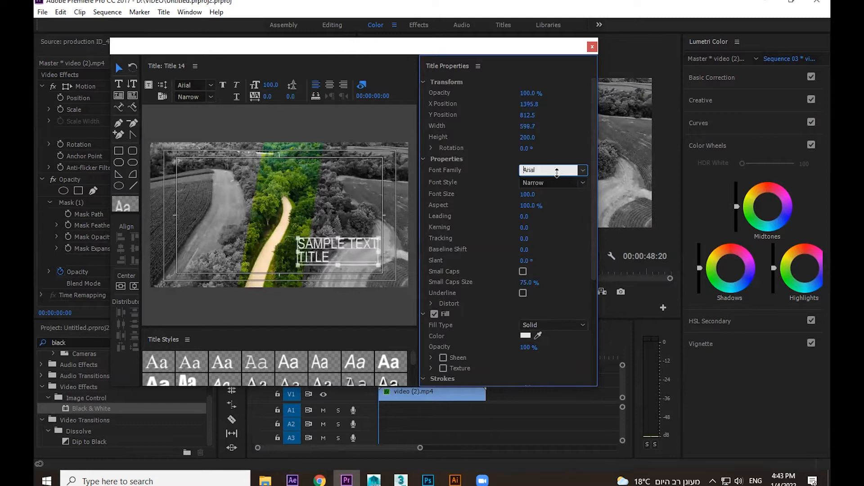
key("Down")
key("Down")
key("Down")
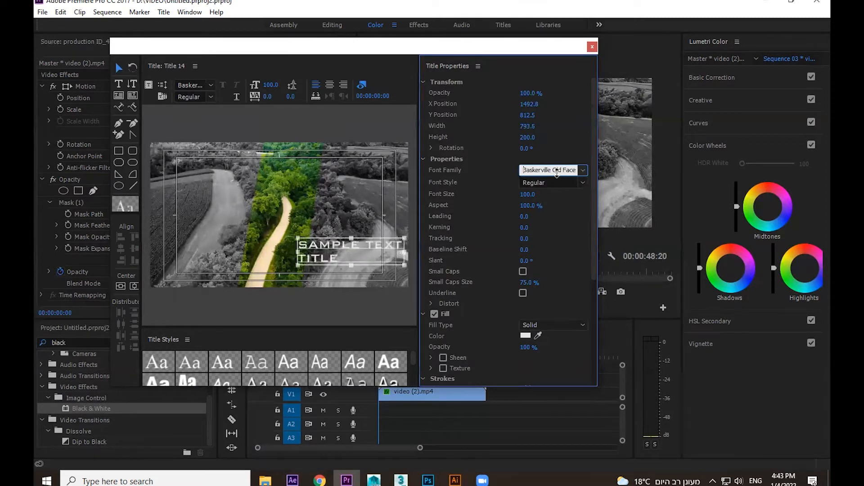
key("Down")
key("Down")
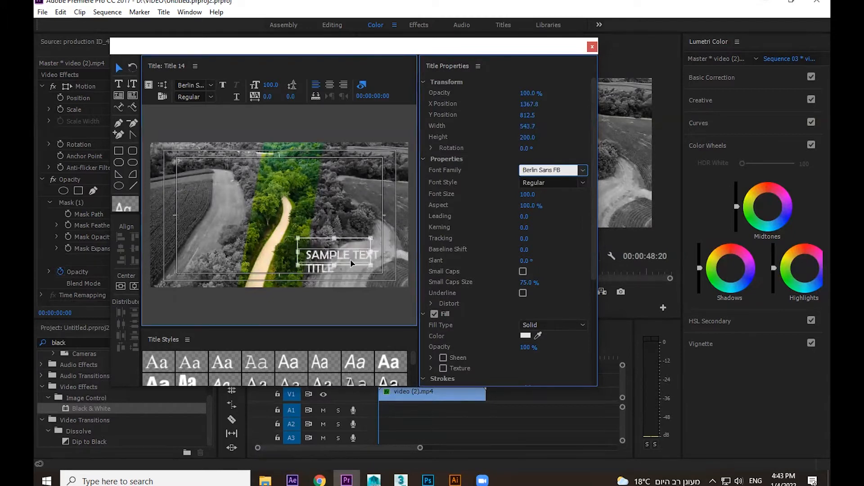
Step: Move the title text toward the frame's lower-right corner and rewrite its two lines as "Sample Text" and "Title here"
left_click_drag(338, 258, 350, 270)
double_click(314, 258)
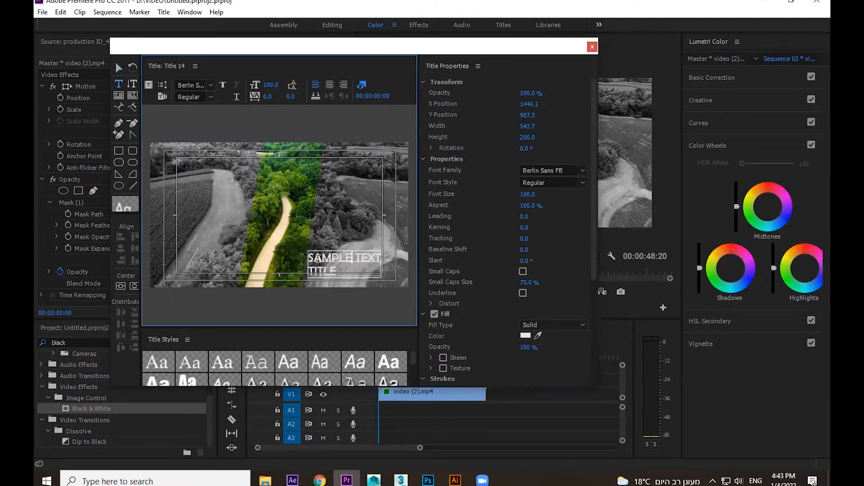
left_click(399, 258, "shift")
type("ample")
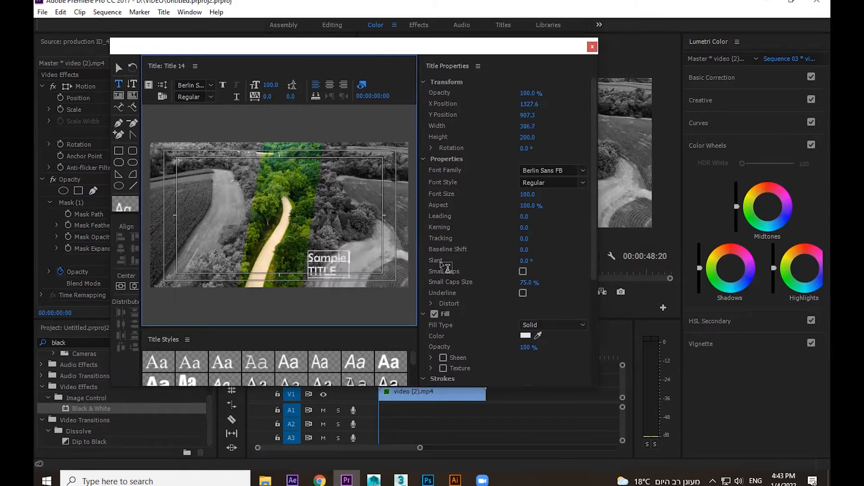
type(" Text")
left_click_drag(341, 272, 317, 272)
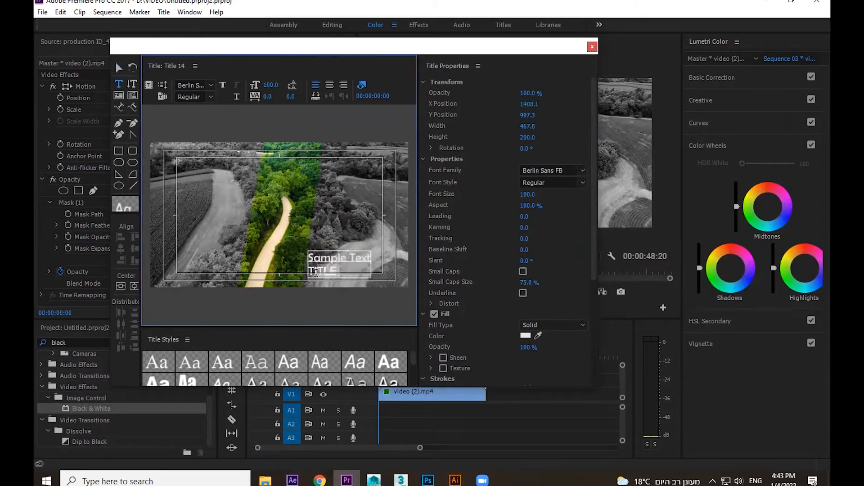
type("Title here")
left_click(120, 68)
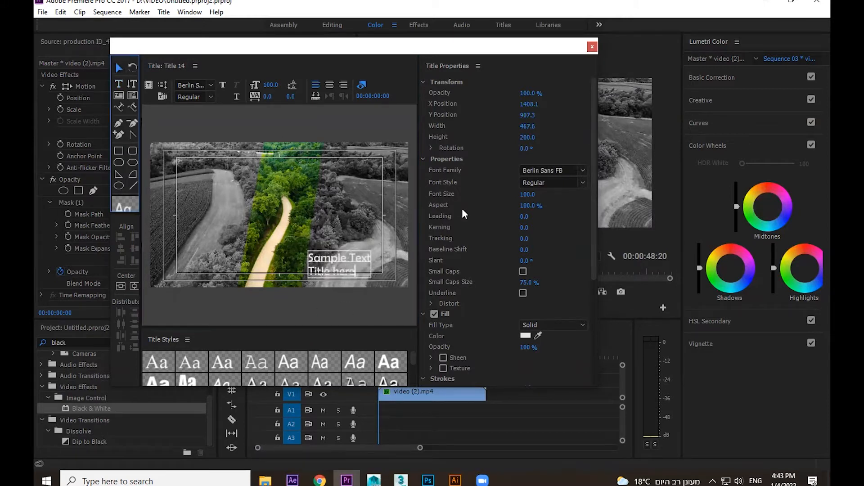
Step: Set the title text's fill colour to bright green (24FF00) and shift the text slightly toward the frame's lower-right corner
left_click(525, 336)
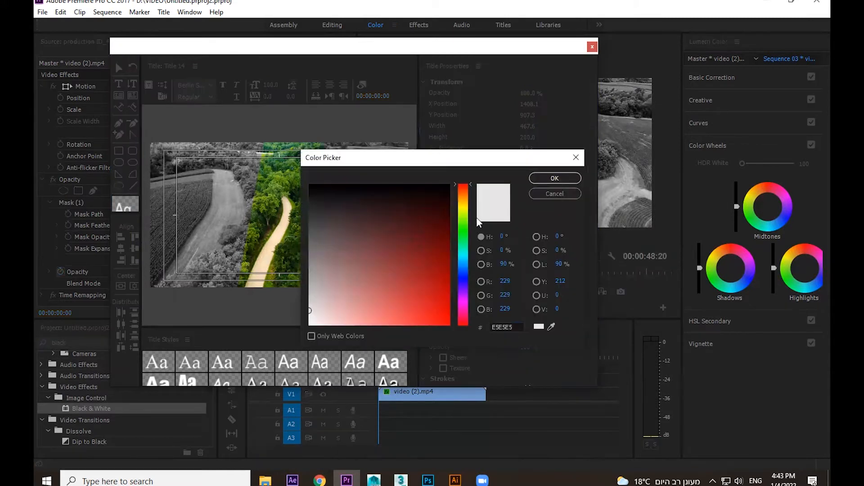
left_click(463, 228)
left_click(441, 270)
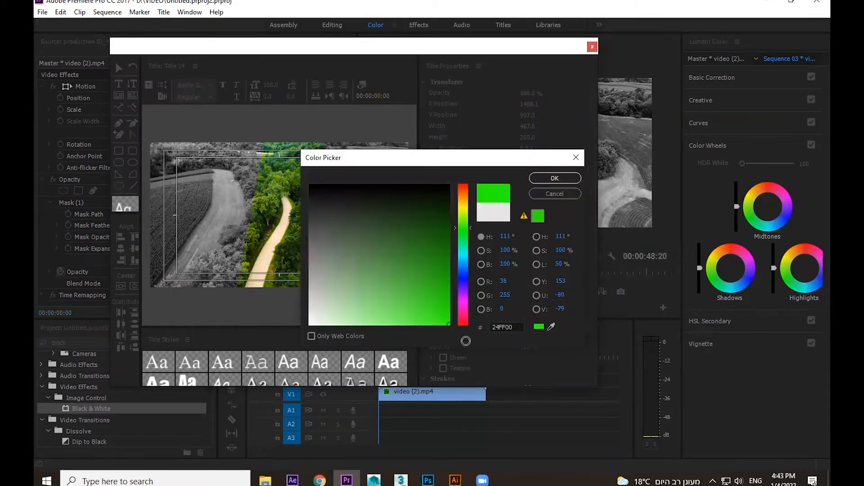
left_click(555, 179)
left_click_drag(357, 261, 363, 263)
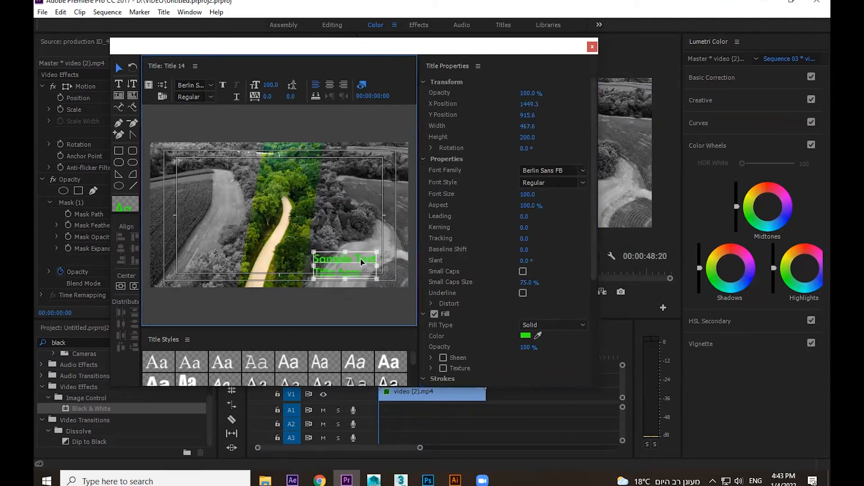
Step: Darken the title text's fill colour to a deeper shade of the same green
left_click(525, 336)
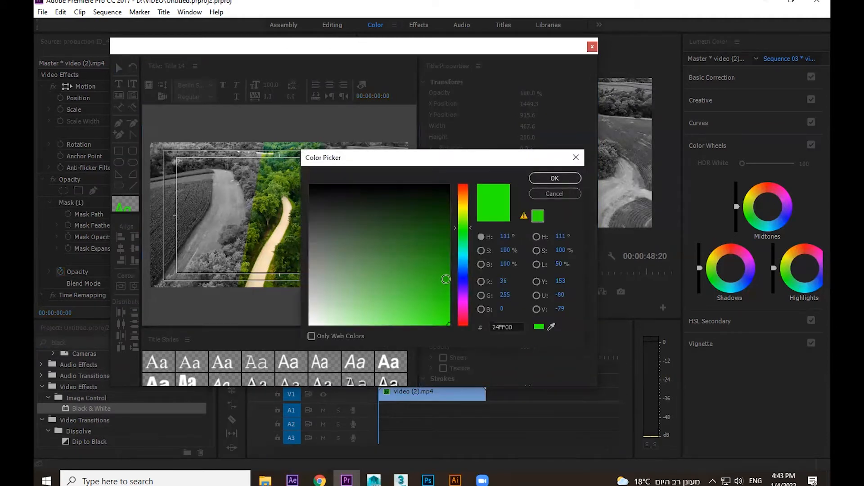
left_click(449, 270)
left_click(544, 179)
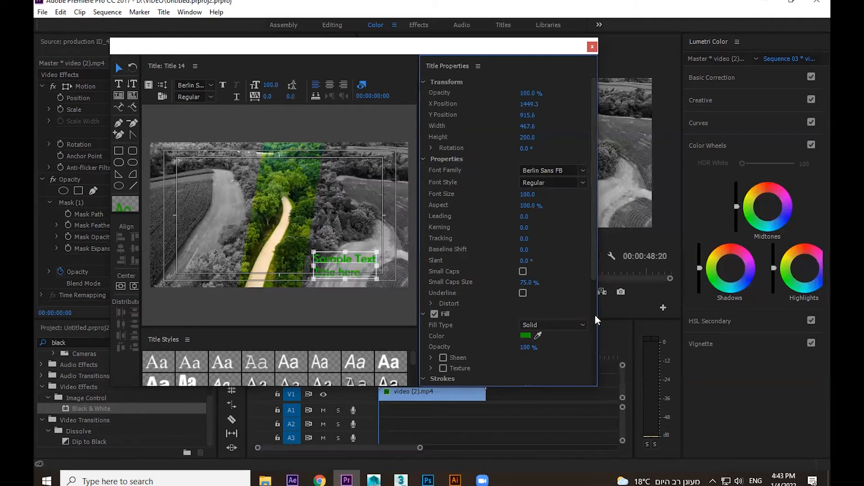
Step: Brighten the title text's fill colour to green 1ED700 and close the title editor
left_click(526, 335)
left_click(450, 296)
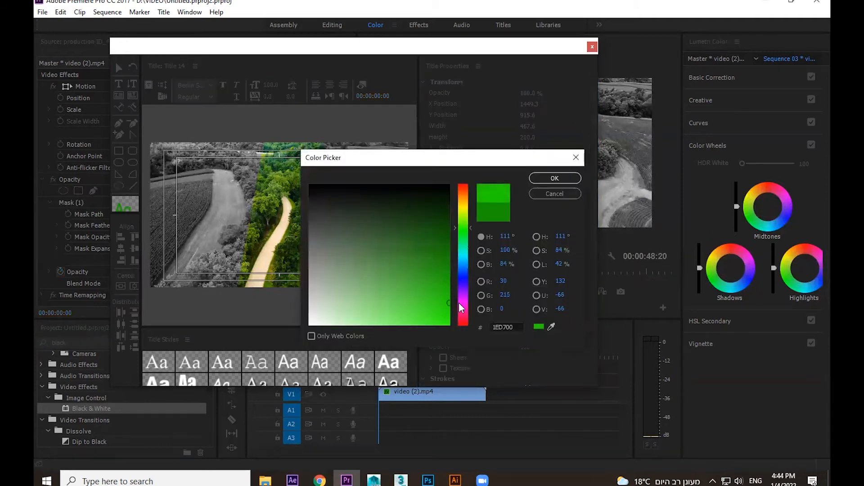
left_click(566, 179)
left_click(592, 47)
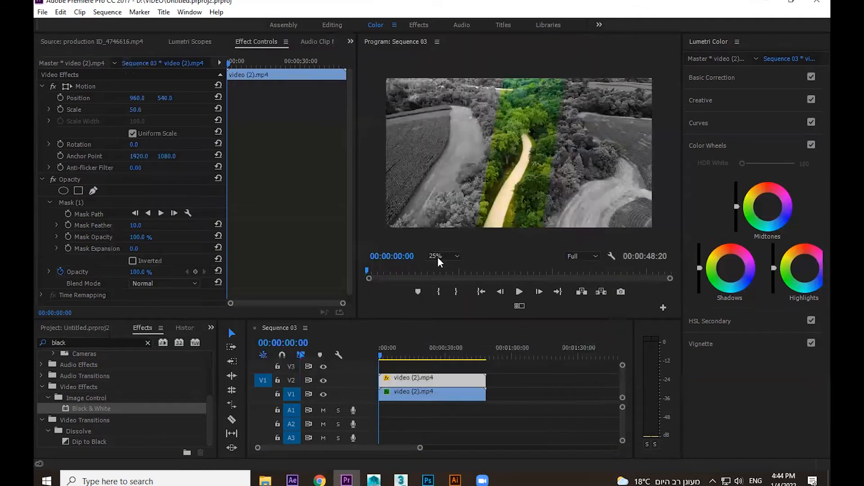
Step: Reopen Title 14, set the text's leading to -11, enable its shadow and close the title editor
double_click(425, 391)
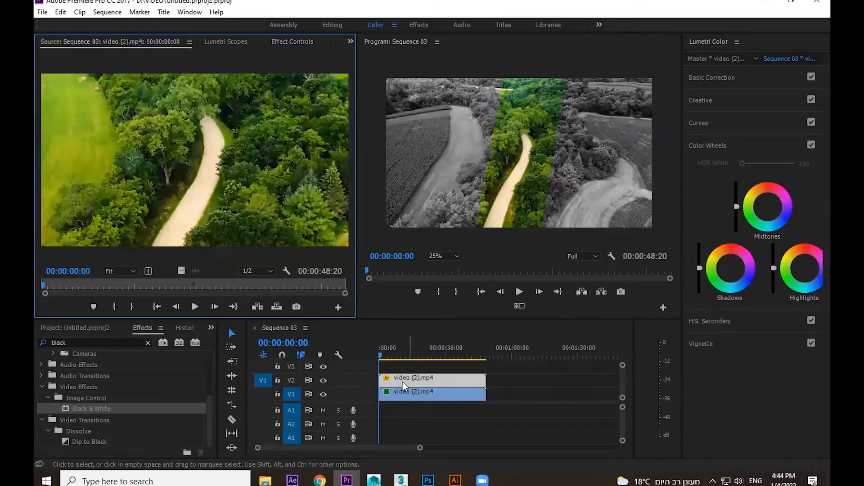
left_click(84, 333)
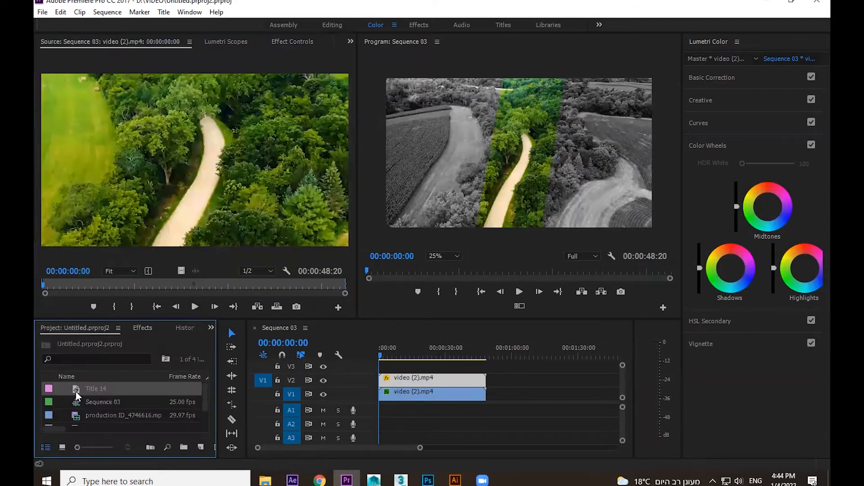
double_click(77, 390)
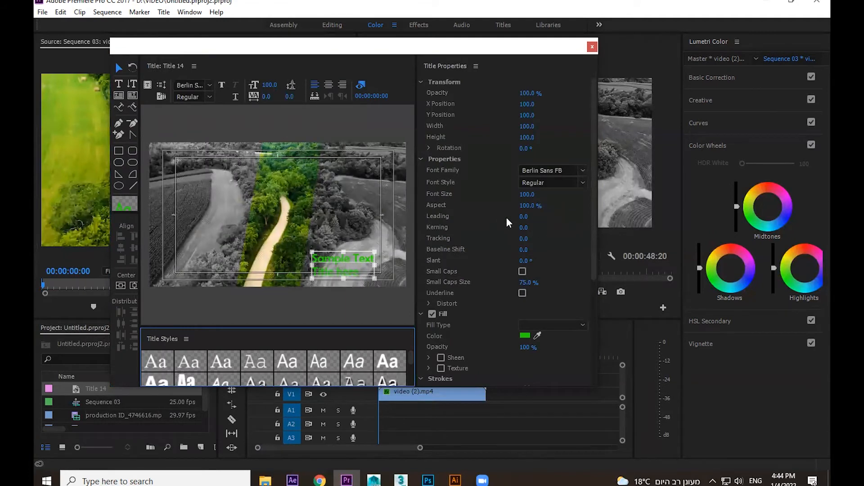
left_click_drag(522, 219, 538, 227)
key("ctrl+z")
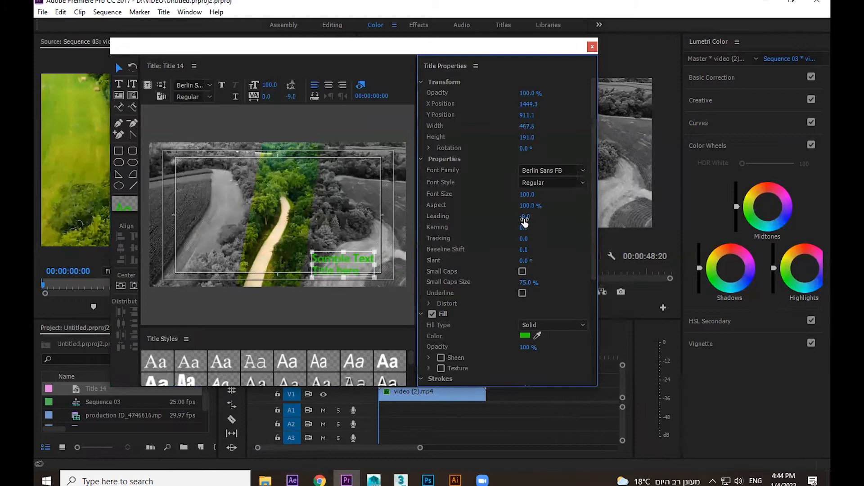
left_click_drag(525, 217, 521, 217)
left_click_drag(589, 216, 588, 311)
left_click(432, 266)
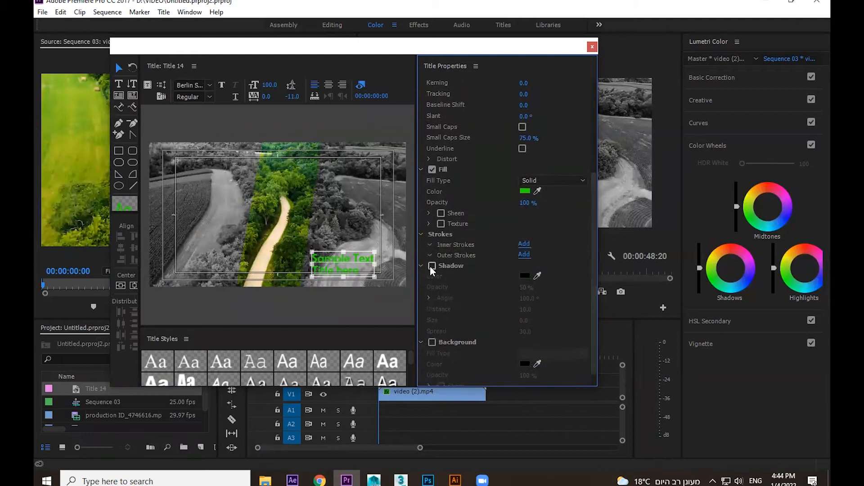
left_click(592, 47)
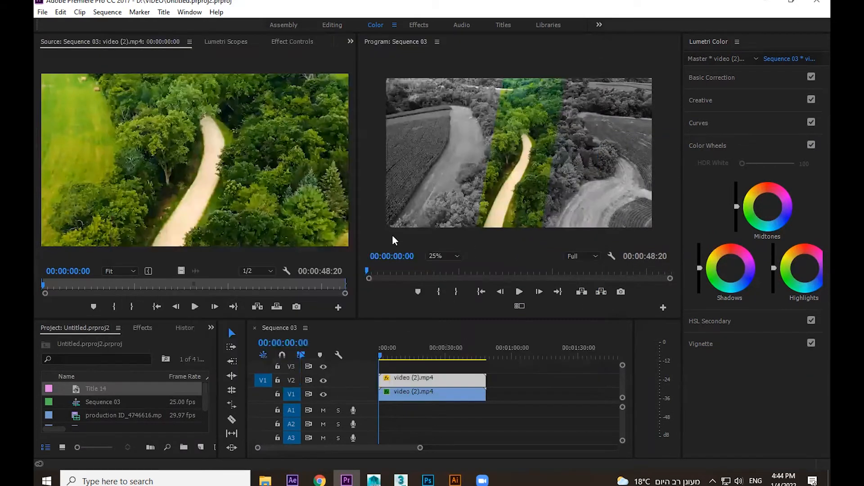
Step: Place Title 14 on track V3 so that it overlaps the end of the two video clips
left_click_drag(101, 392, 467, 369)
left_click_drag(459, 368, 396, 356)
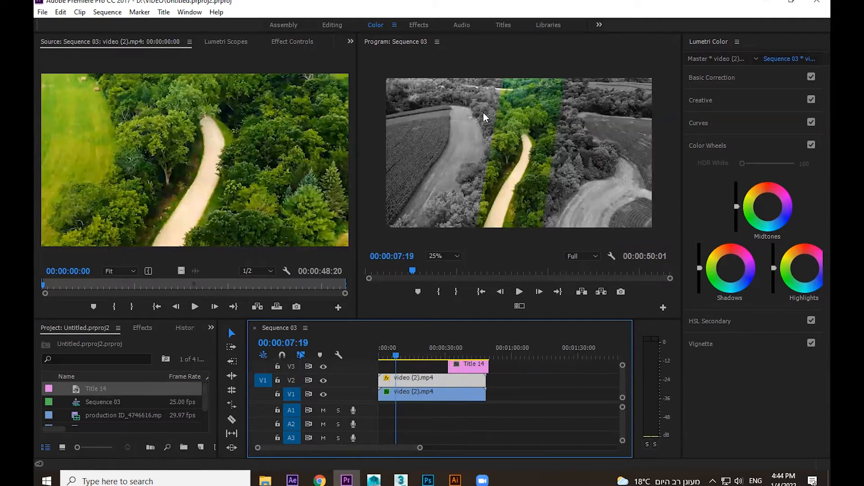
Step: Start Mask Path keyframing at the sequence start on the V2 clip and move Mask (1) beyond the frame's left edge
left_click(282, 44)
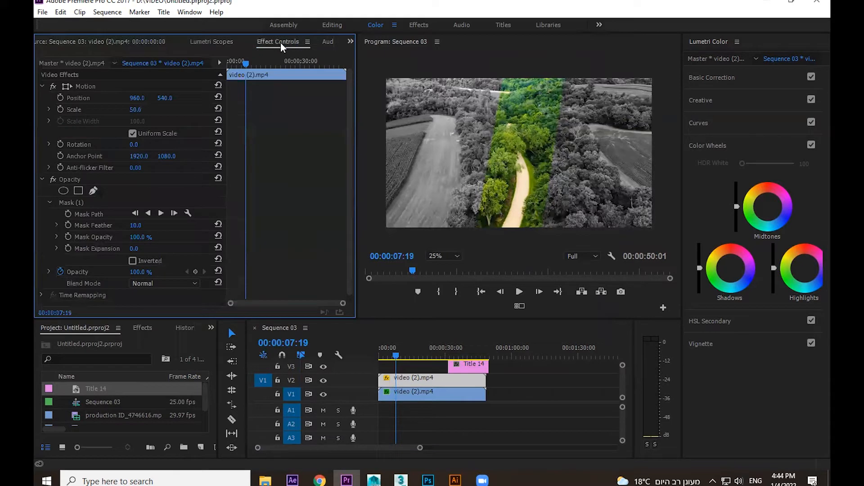
left_click(78, 203)
left_click(378, 356)
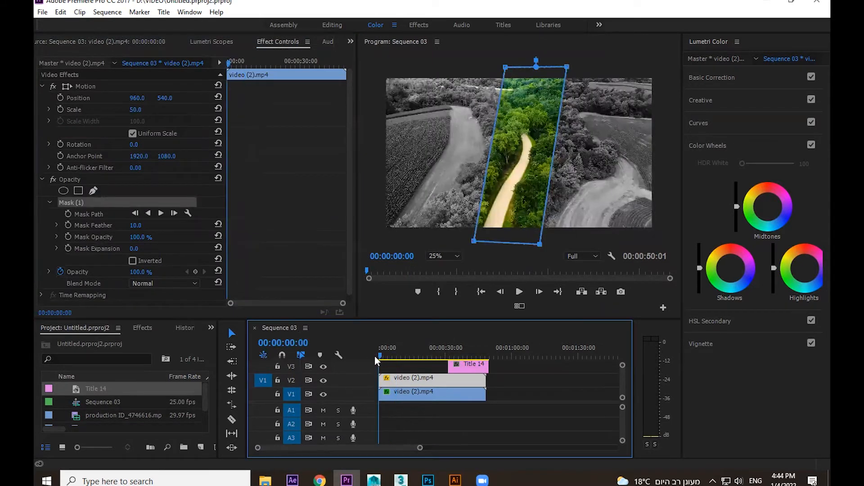
left_click(68, 214)
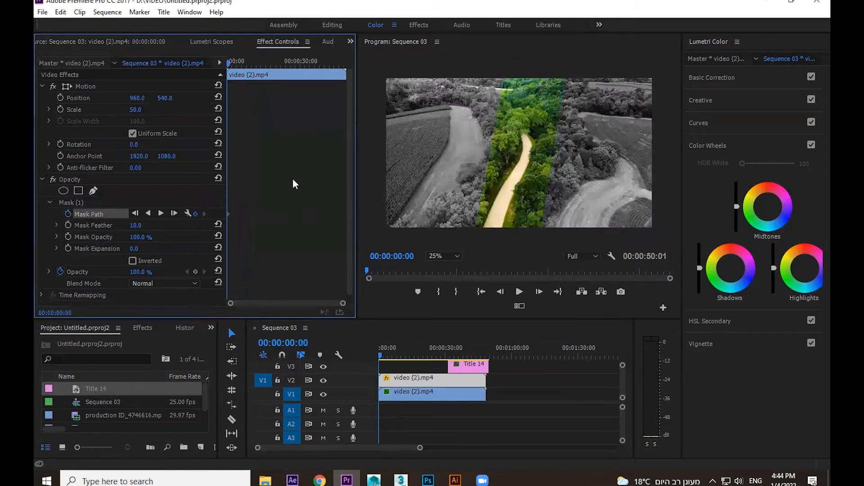
left_click(85, 204)
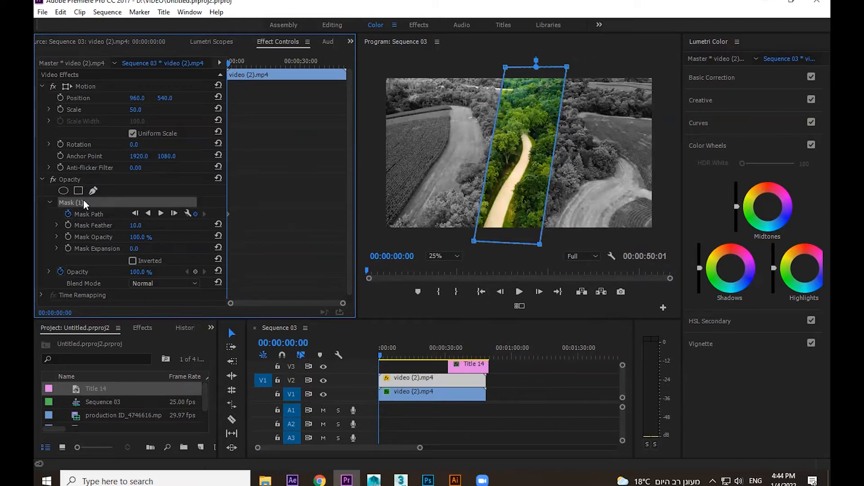
left_click_drag(539, 180, 352, 168)
Step: Replace the existing Mask Path keyframe with a new one at 00:00:02:04, preview playback and select Mask (1)
key("space")
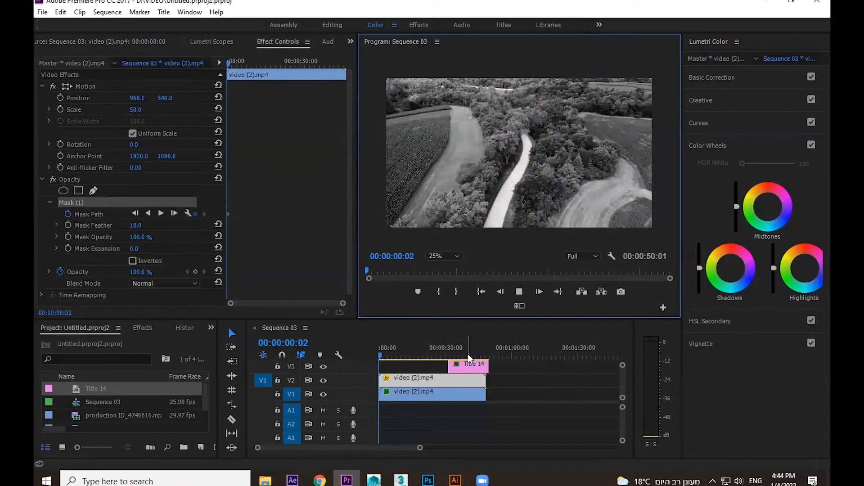
key("space")
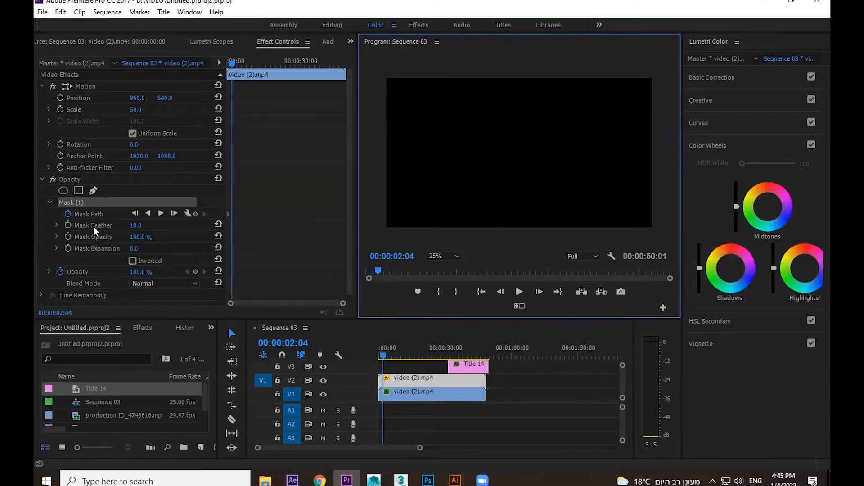
left_click(68, 214)
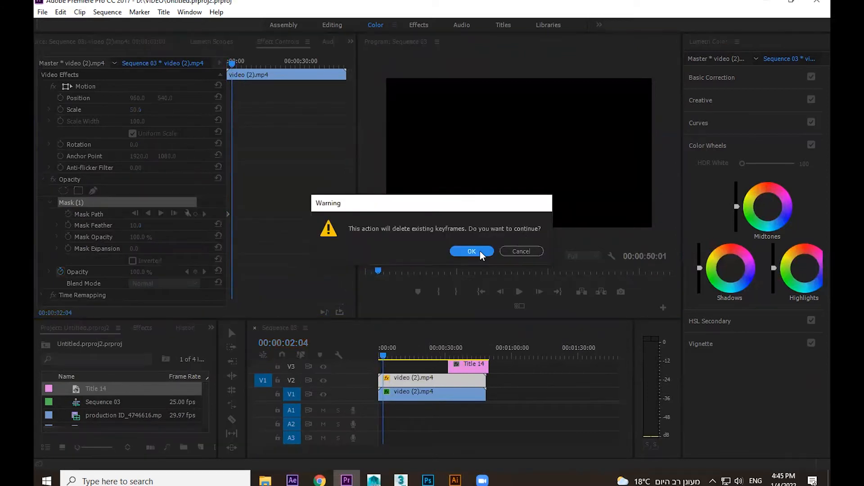
left_click(477, 250)
left_click(68, 213)
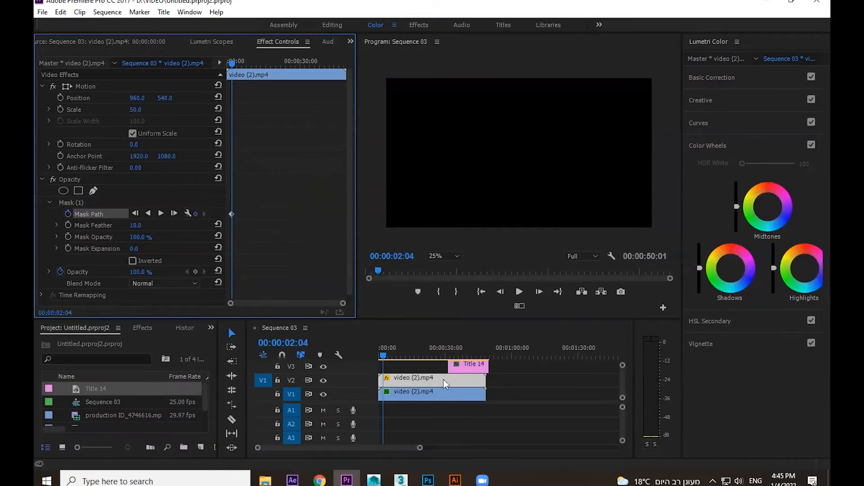
key("space")
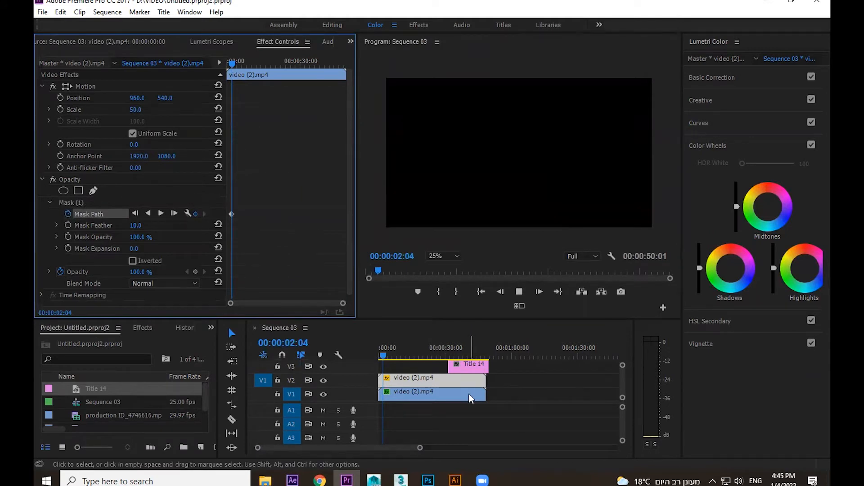
key("space")
left_click(74, 203)
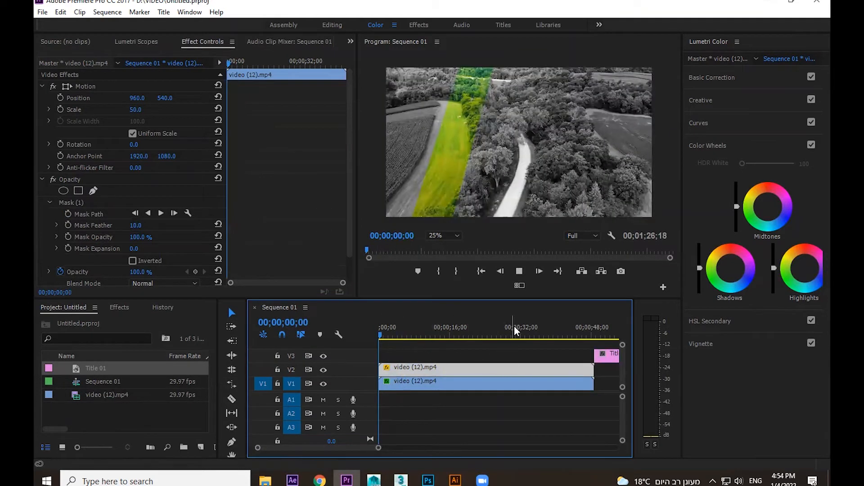
Step: Add a Mask Path keyframe at 00;00;03;00 to the V2 copy of video (12).mp4 in Sequence 01
key("space")
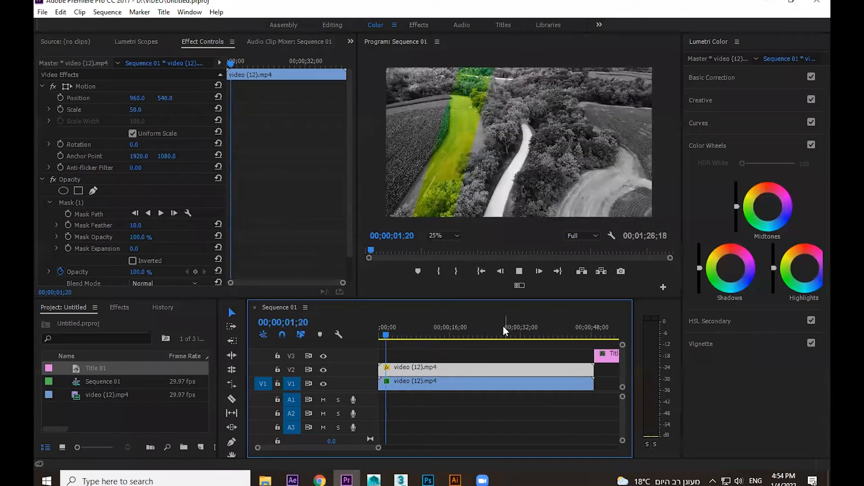
key("space")
left_click(414, 359)
left_click(407, 368)
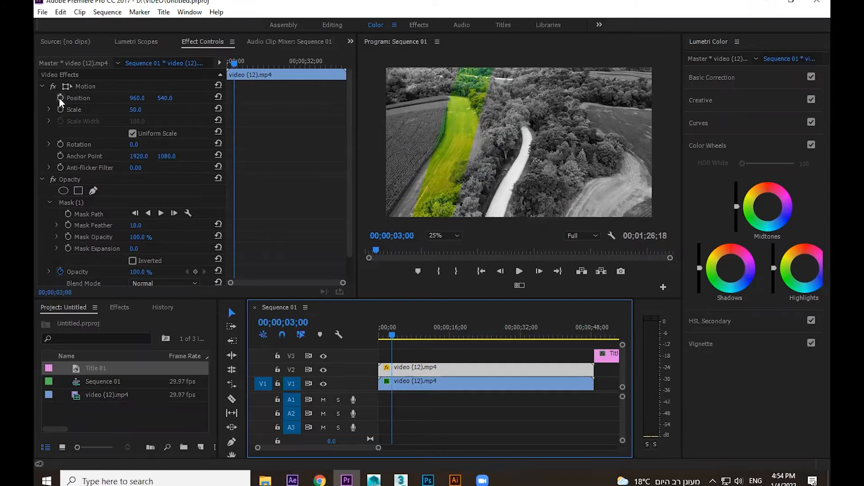
left_click(68, 213)
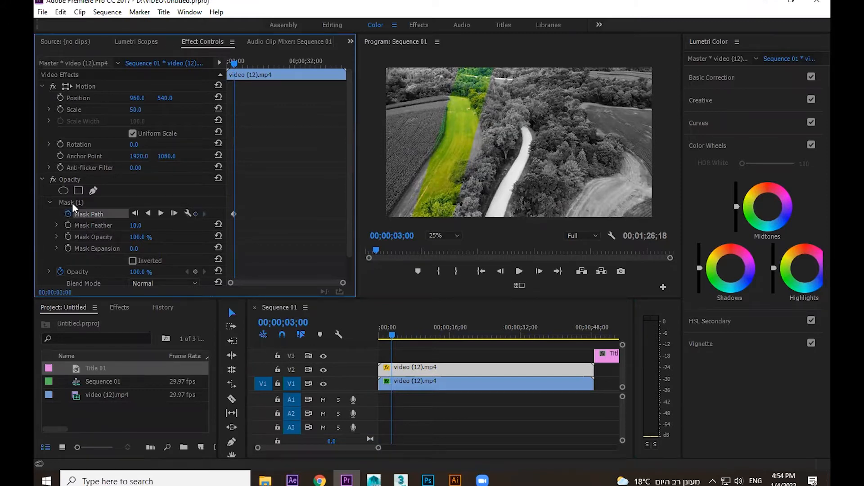
Step: Move Mask (1) out past the frame's left edge at 00;00;03;00 so no colour strip shows
left_click(72, 203)
left_click(397, 127)
mouse_move(355, 112)
left_mouse_down()
mouse_move(371, 113)
mouse_move(352, 108)
left_mouse_up()
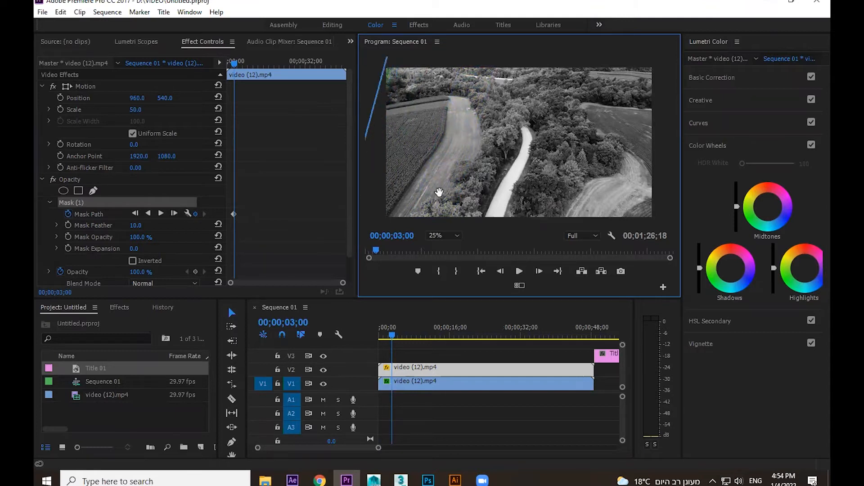
Step: Advance to 00;00;06;24 and move the mask into the frame over the trees just right of the road
left_click(516, 273)
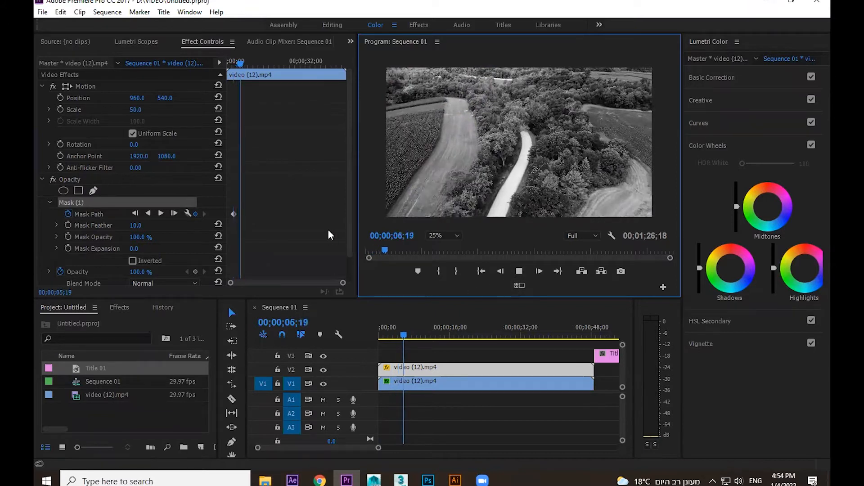
key("space")
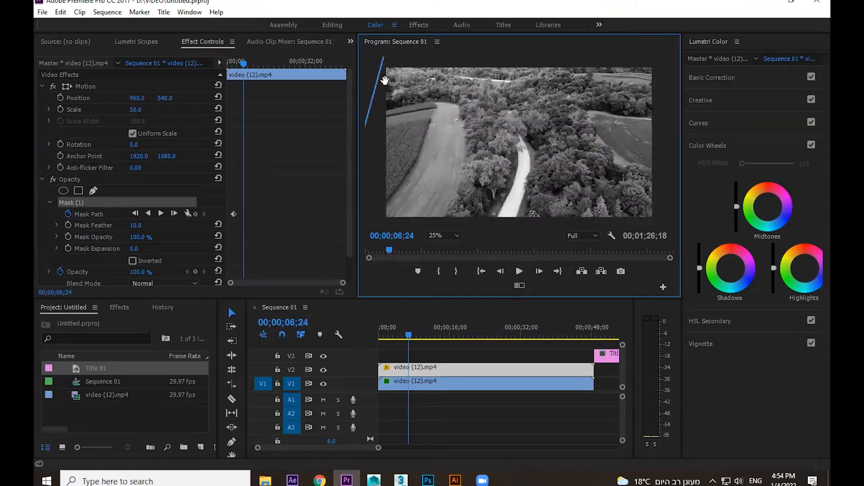
left_click_drag(385, 80, 576, 100)
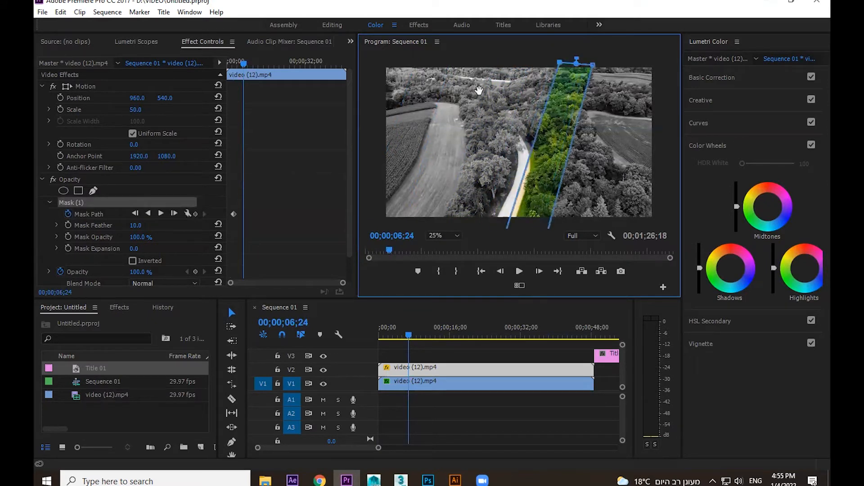
Step: Play on to 00;00;08;29 and shift the mask slightly left toward the road
left_click(409, 336)
key("space")
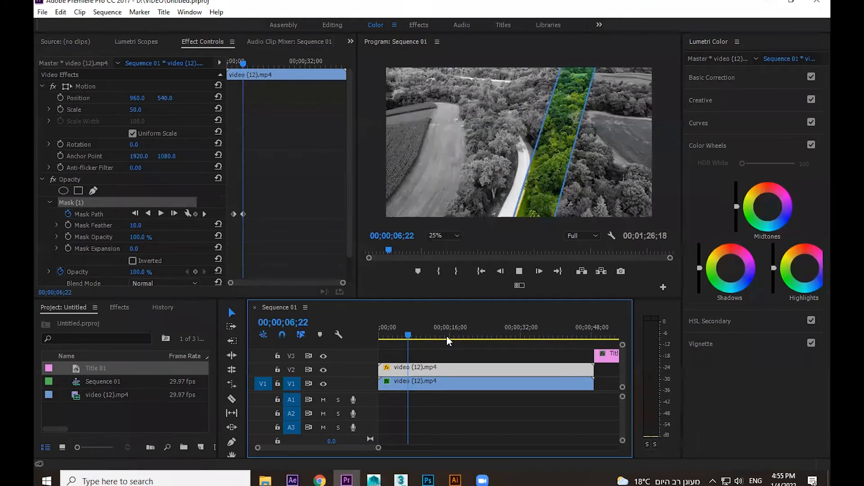
key("space")
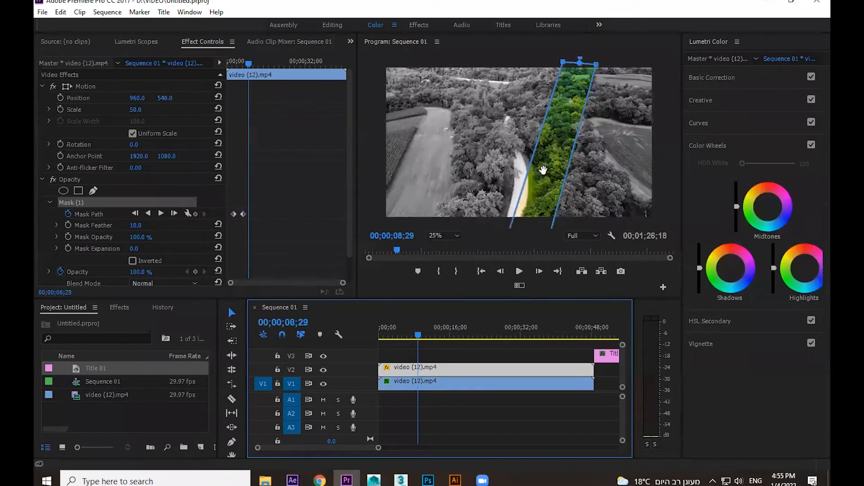
left_click_drag(544, 171, 528, 169)
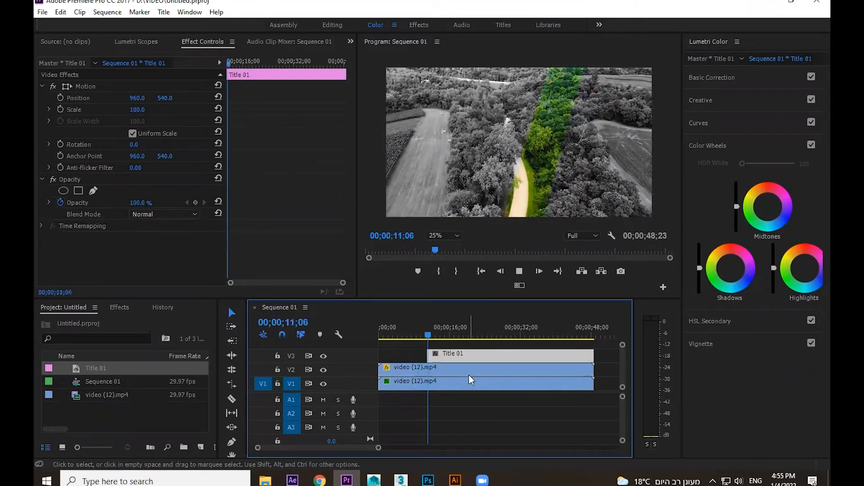
Step: Set the Program monitor's playback resolution to 1/2 and preview the sequence with the title
key("space")
left_click(504, 409)
left_click(578, 233)
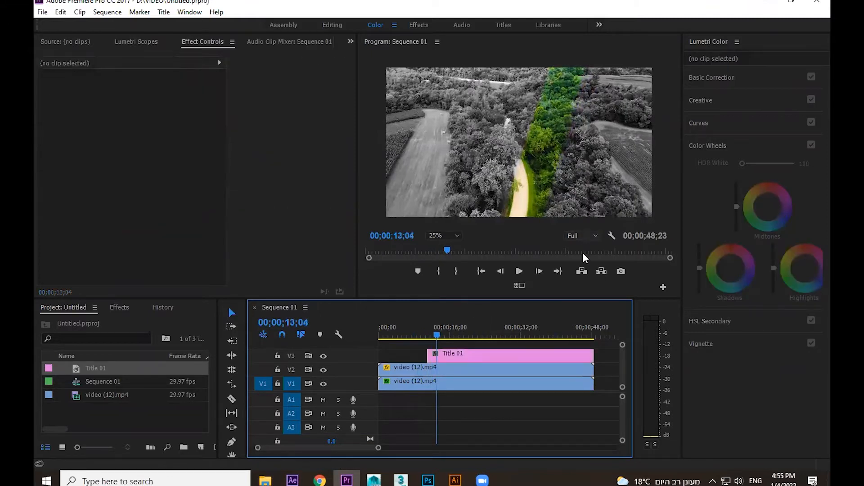
left_click(585, 259)
key("space")
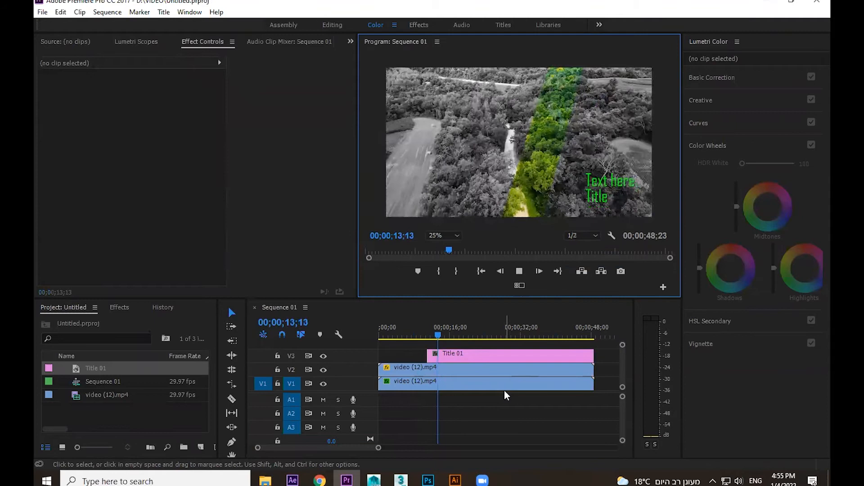
left_click(478, 384)
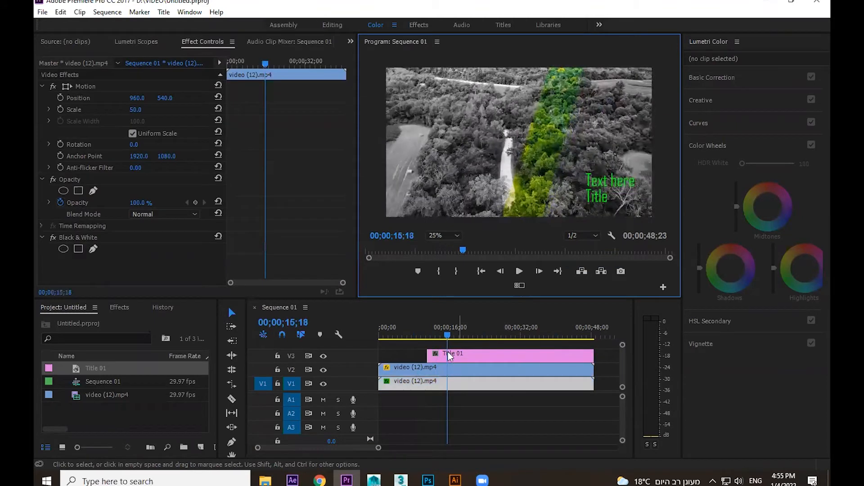
Step: Try setting Title 01's horizontal position to 1300 with the playhead just before the title clip's start
left_click(427, 327)
left_click(447, 353)
left_click_drag(138, 98, 291, 98)
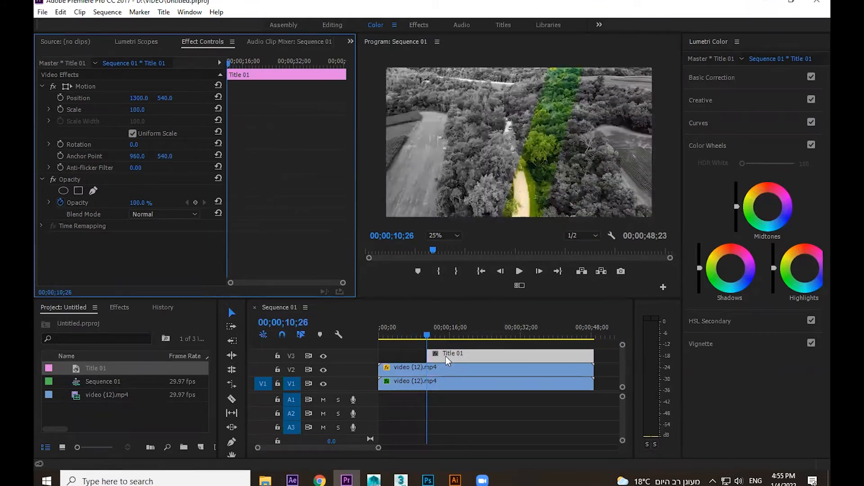
Step: Undo Title 01's position change and its earlier repositioning on the timeline
key("ctrl+z")
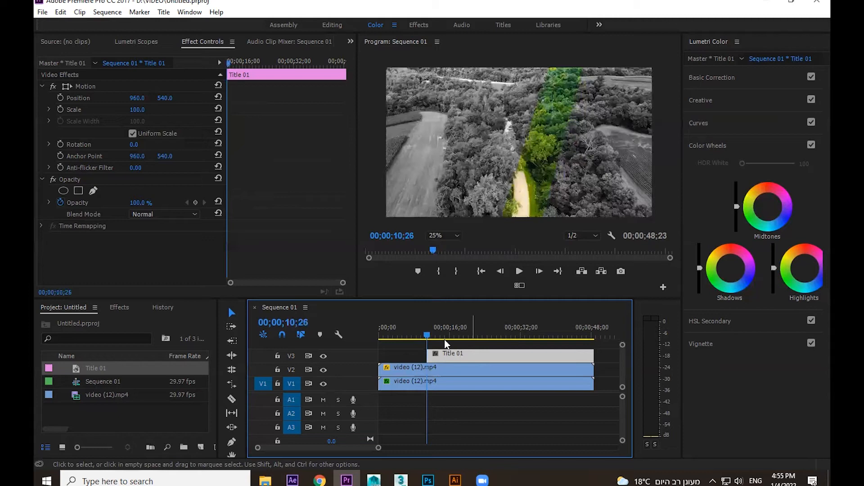
key("ctrl+z")
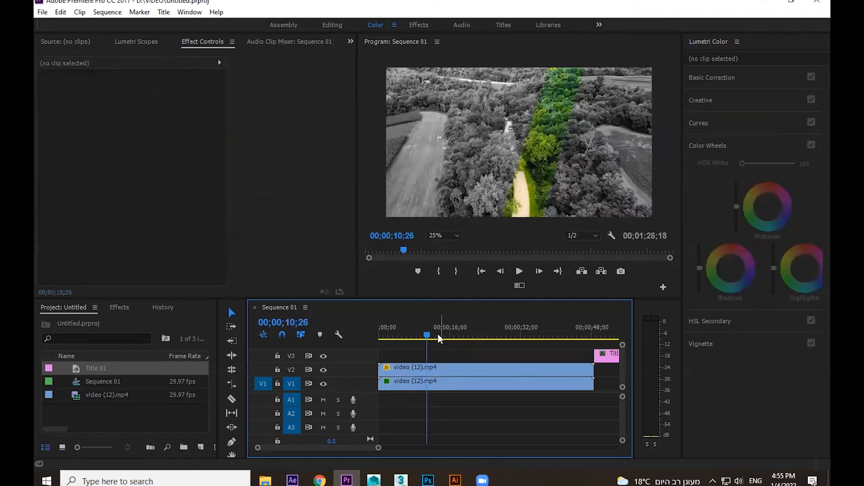
Step: Undo further edits until Title 01 starts at 00;00;11;03 above the videos again
key("ctrl+z")
key("ctrl+z")
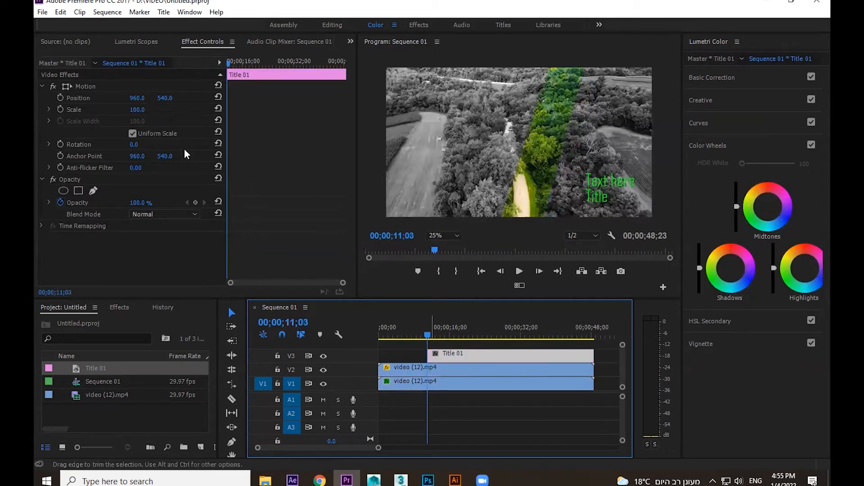
key("ctrl+z")
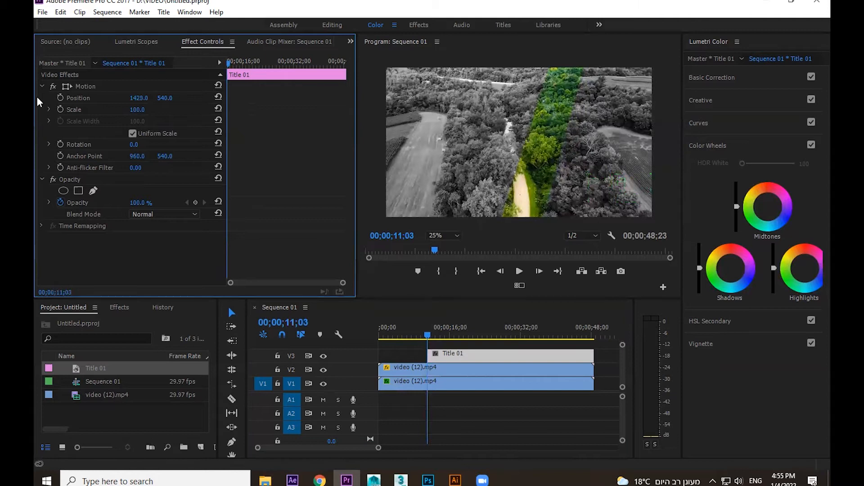
Step: Keyframe Title 01's Position from horizontal 1431 at 00;00;11;03 to its resting place inside the frame a few seconds on
left_click(56, 96)
key("space")
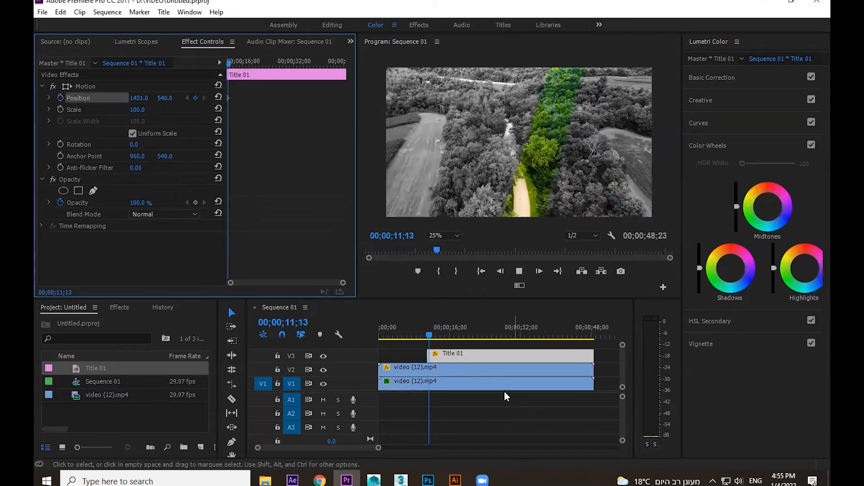
mouse_move(147, 99)
left_mouse_down()
mouse_move(155, 99)
mouse_move(133, 99)
mouse_move(150, 98)
left_mouse_up()
Step: Play the sequence from the beginning to check the colour strip and the title's slide-in
key("space")
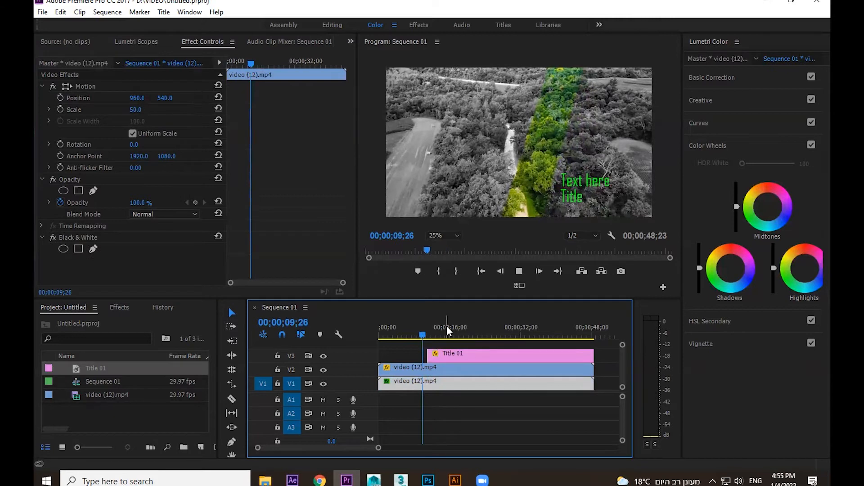
key("space")
key("Home")
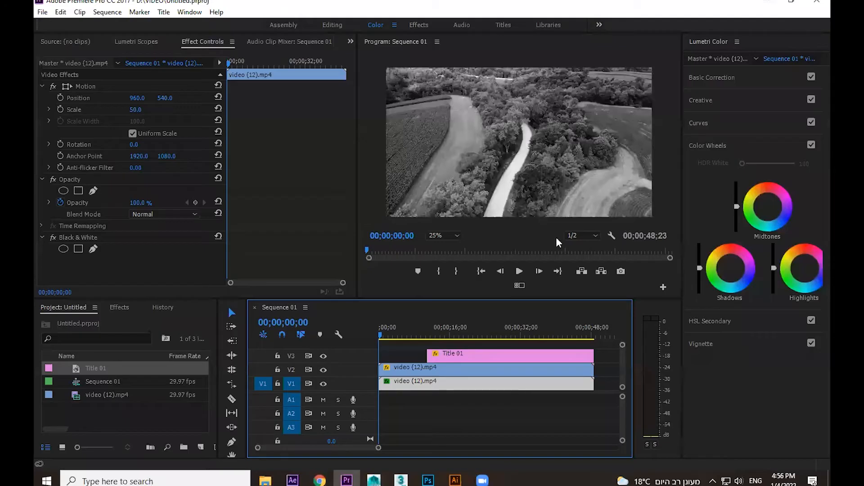
key("ctrl+m")
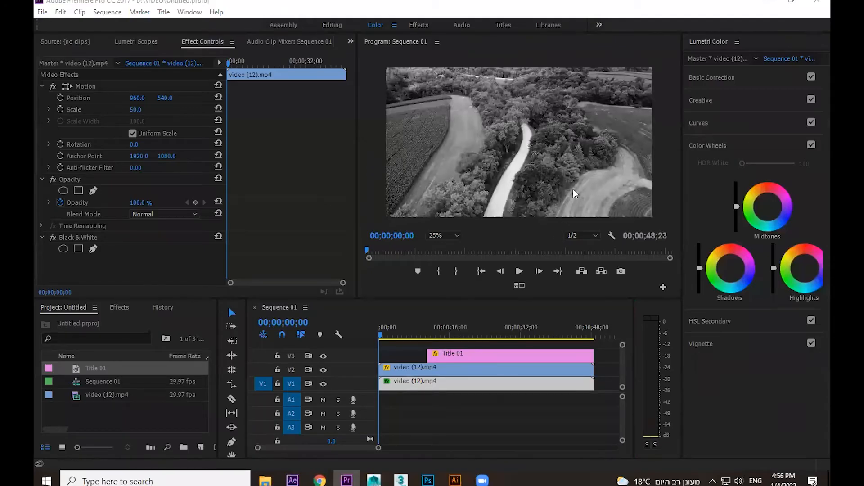
left_click(384, 335)
key("space")
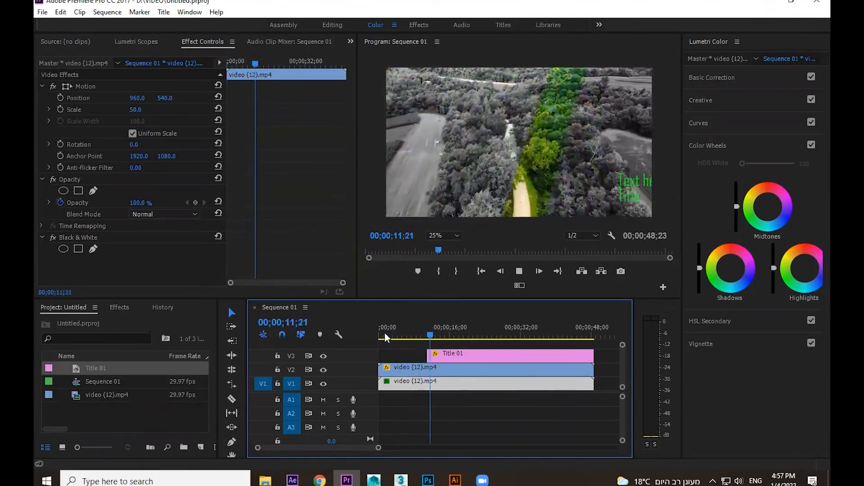
key("space")
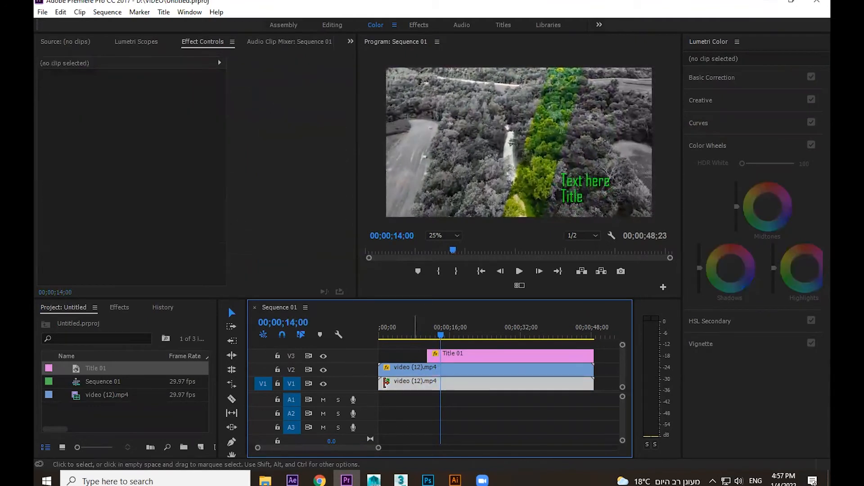
Step: Apply the Gaussian Blur effect to the black-and-white video clip on V1
left_click(121, 307)
scroll(68, 391, "down", 3)
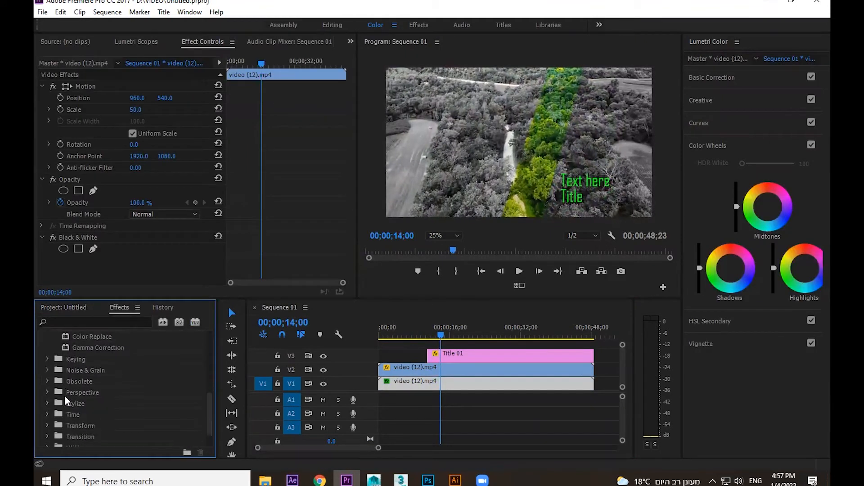
scroll(72, 369, "up", 4)
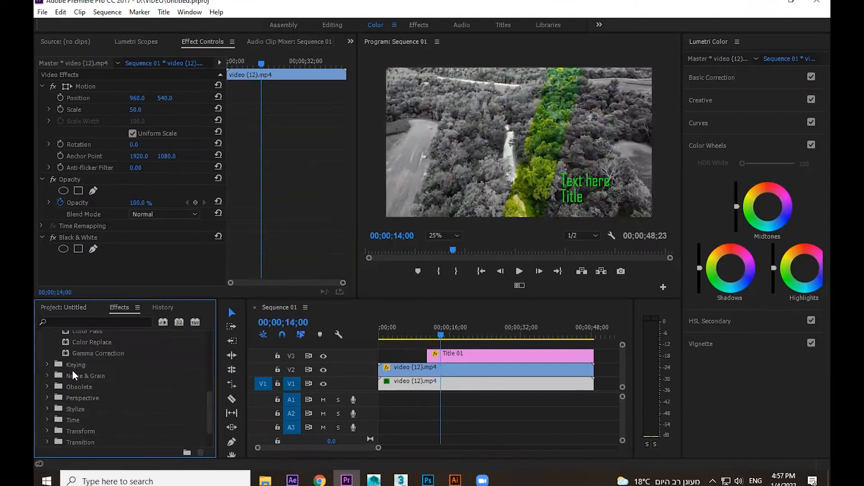
scroll(64, 392, "down", 4)
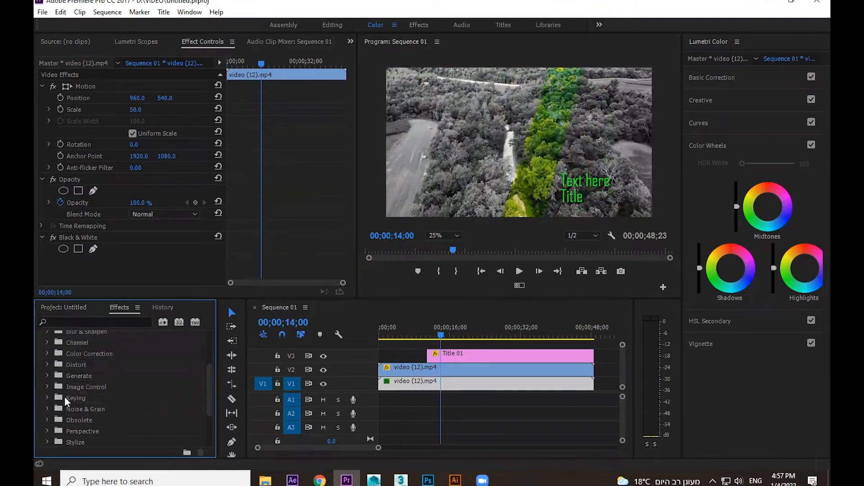
scroll(102, 412, "up", 3)
scroll(68, 399, "up", 2)
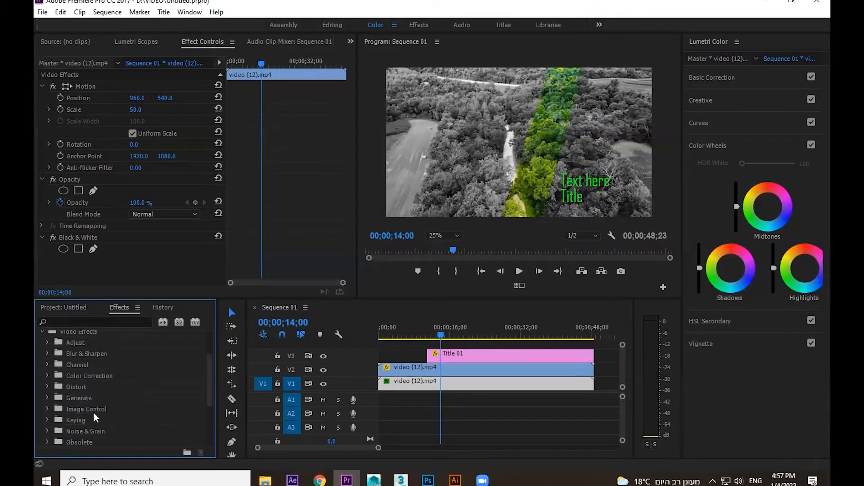
left_click(47, 376)
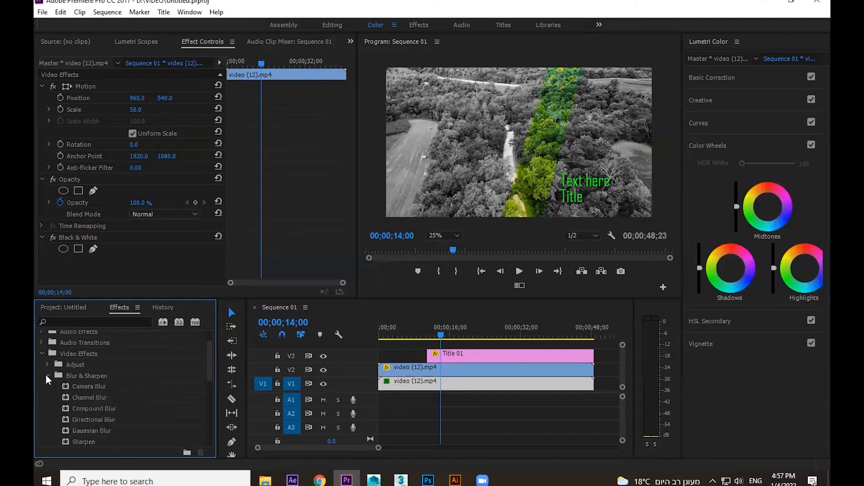
scroll(104, 412, "down", 1)
left_click_drag(98, 406, 420, 384)
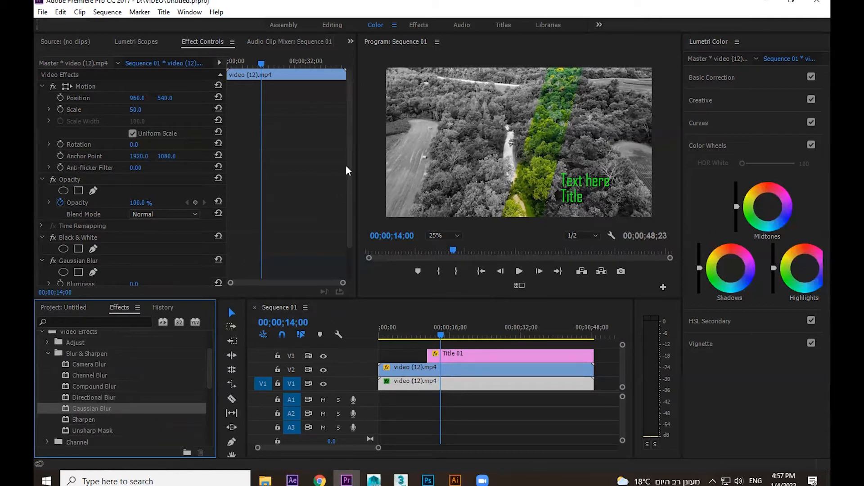
Step: Set the V1 clip's Gaussian Blur Blurriness to 26 and preview the sequence
scroll(350, 244, "down", 2)
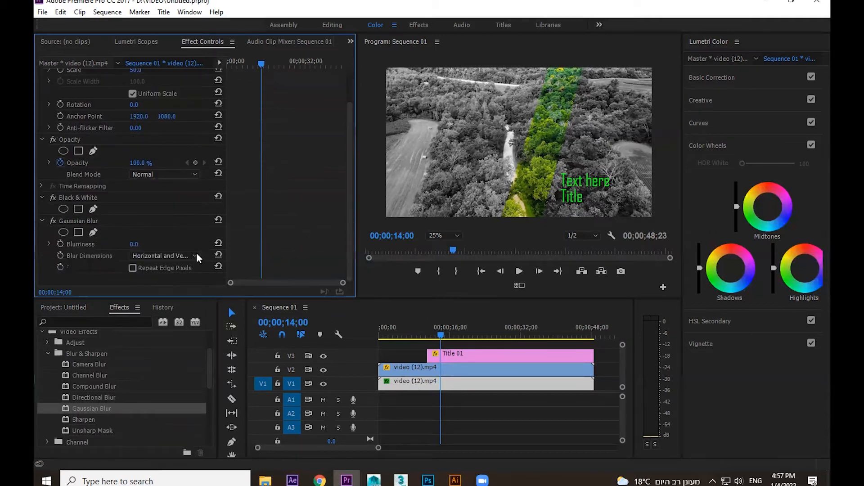
left_click_drag(133, 245, 146, 245)
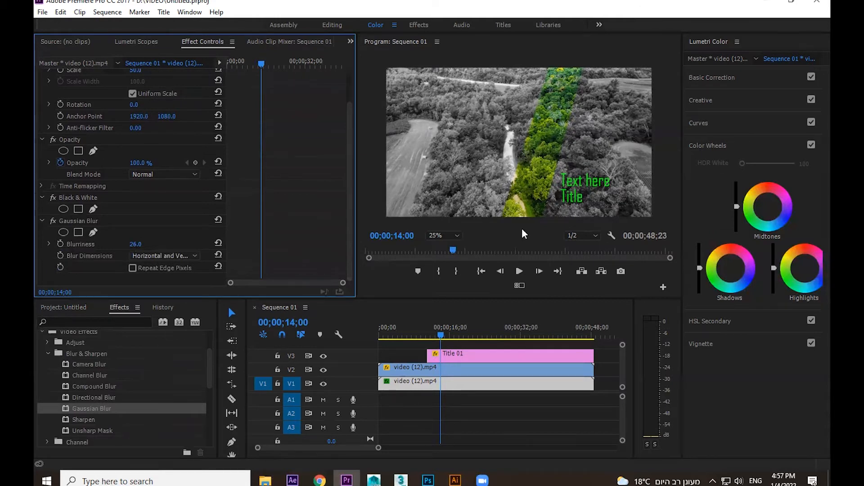
left_click_drag(439, 334, 309, 334)
key("space")
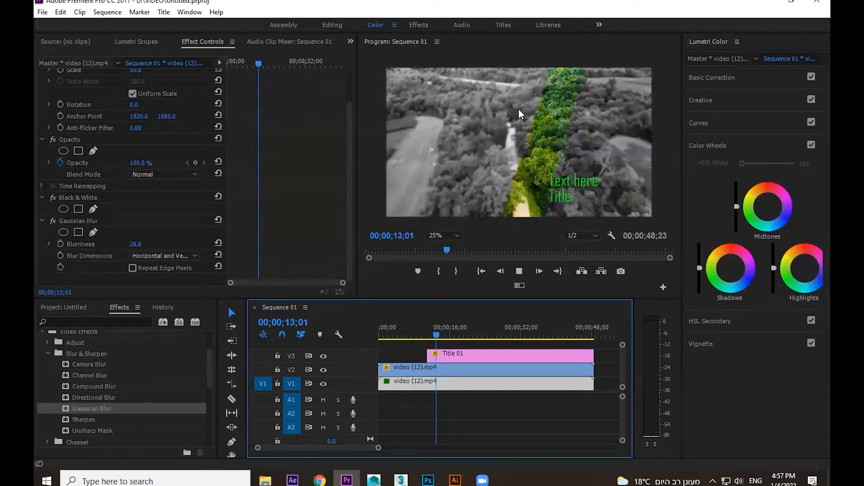
key("space")
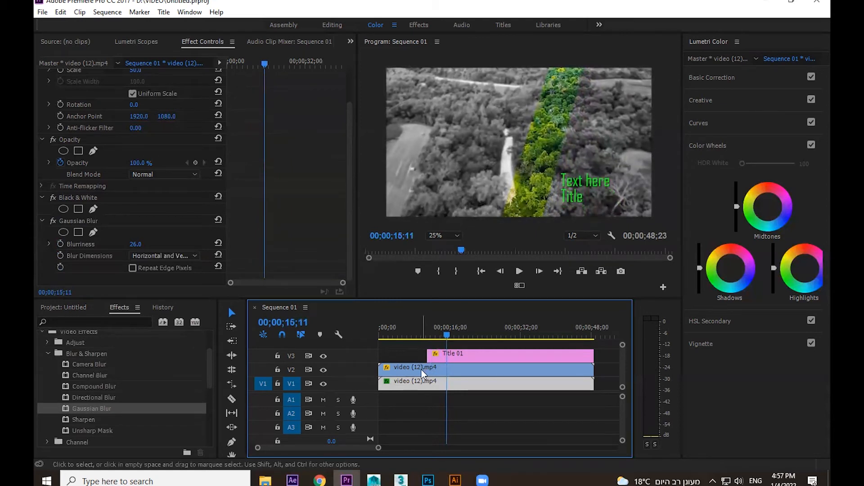
Step: Set the Scale of the masked V2 clip to 55
left_click(449, 370)
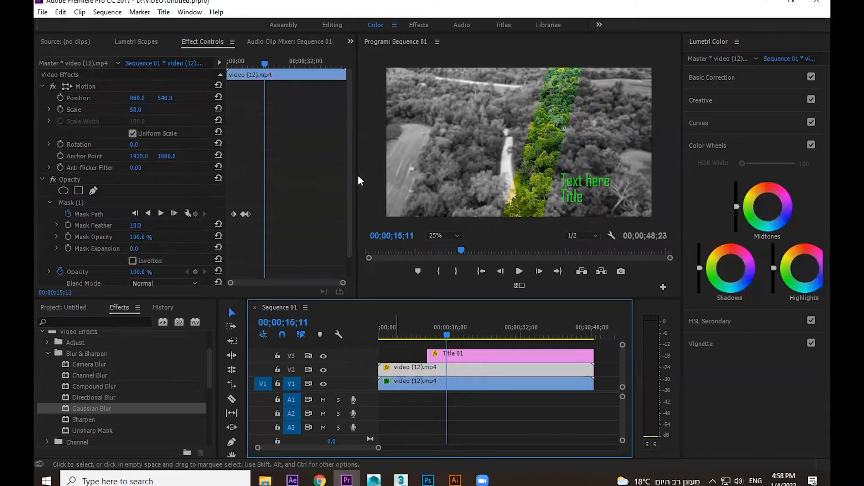
left_click(306, 107)
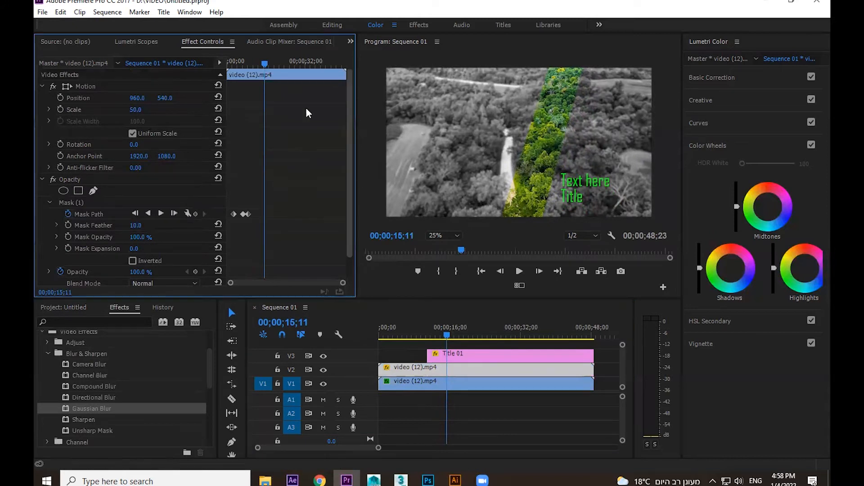
left_click(136, 110)
type("55")
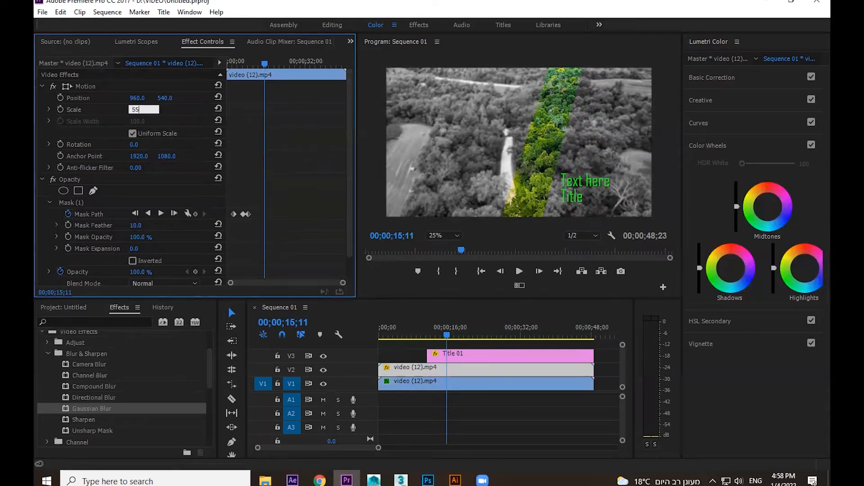
key("Return")
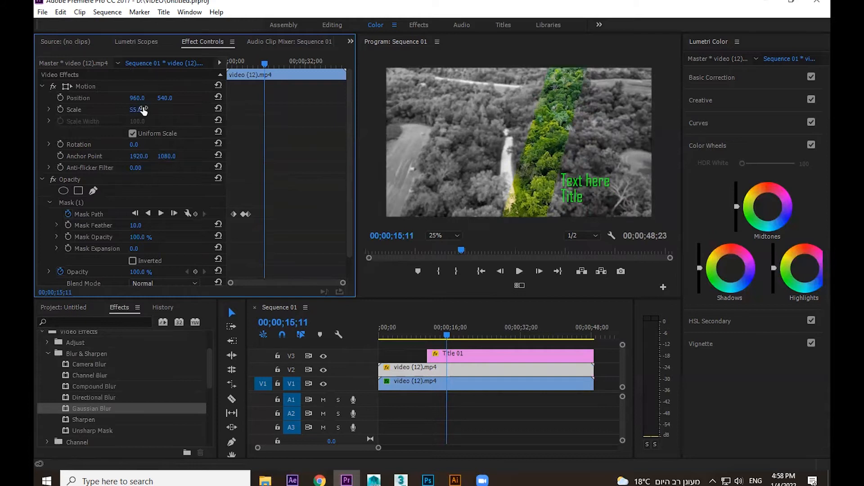
Step: Turn off the Black & White effect on the V1 clip
left_click(422, 370)
left_click_drag(350, 182, 351, 218)
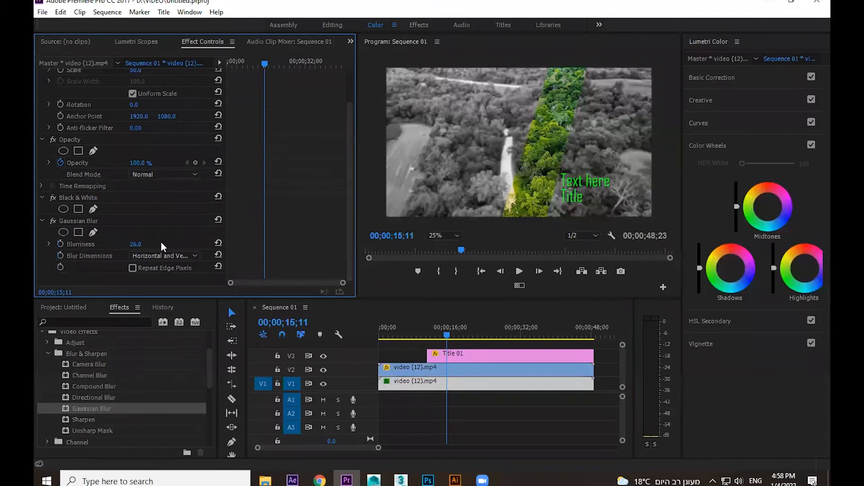
left_click(53, 198)
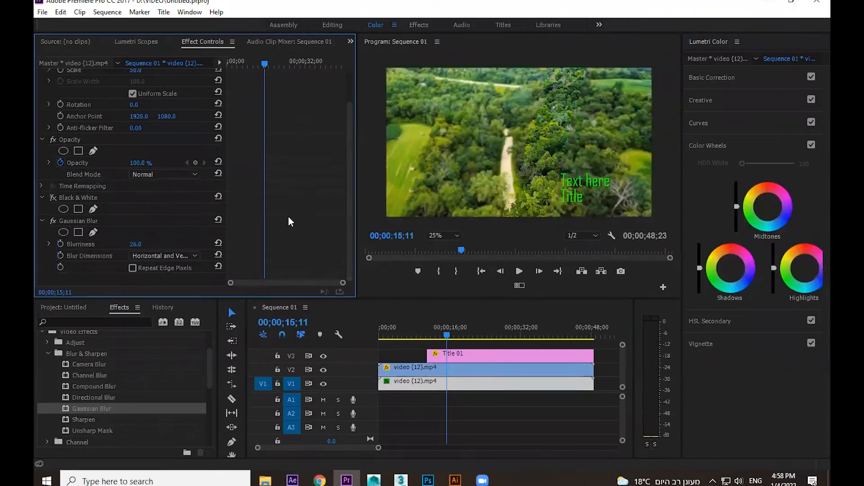
left_click_drag(348, 186, 349, 151)
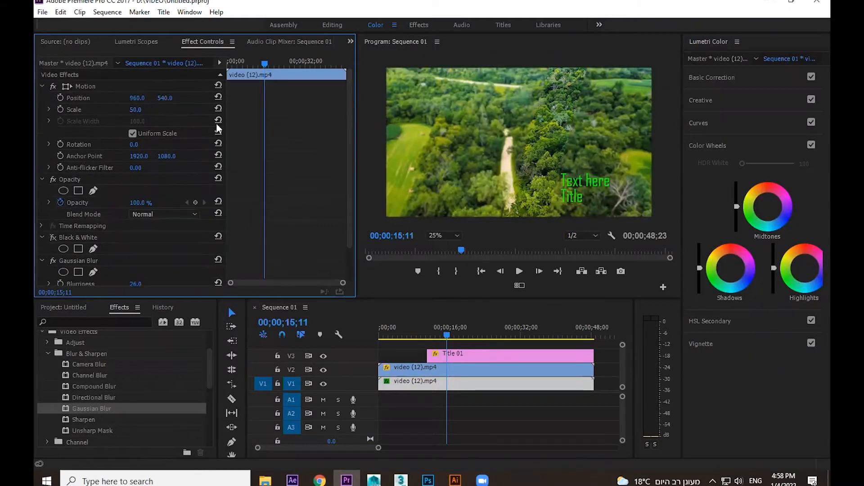
Step: Set the masked V2 clip's Scale to 60 and preview the sequence from the start
left_click(407, 361)
left_click(407, 383)
left_click(135, 110)
type("60")
key("Return")
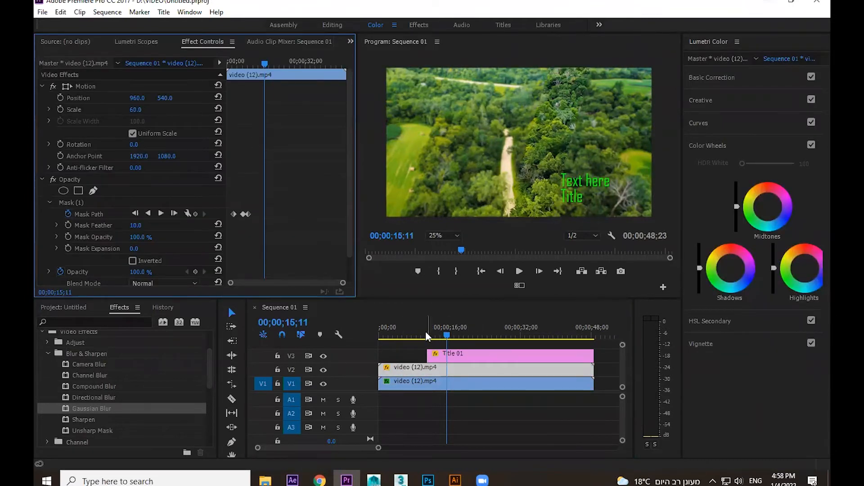
left_click_drag(425, 332, 322, 338)
key("space")
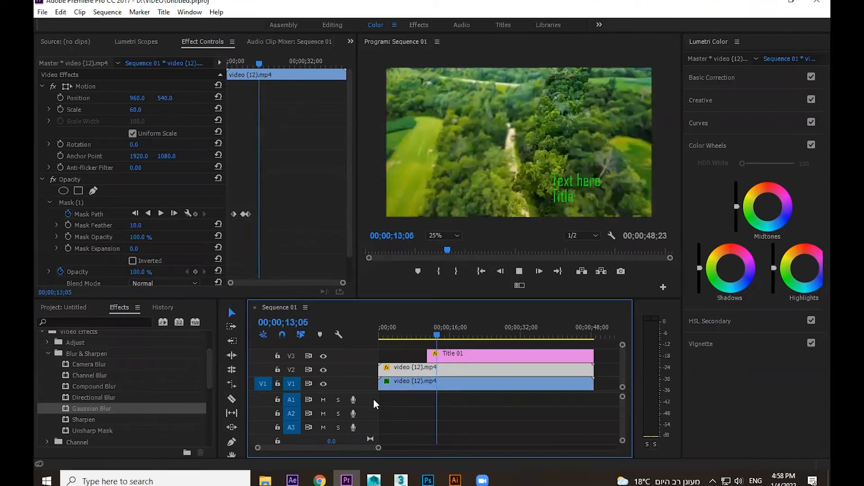
key("space")
Step: Turn off Gaussian Blur on the V1 clip and preview the opening with the Program monitor enlarged
left_click(425, 383)
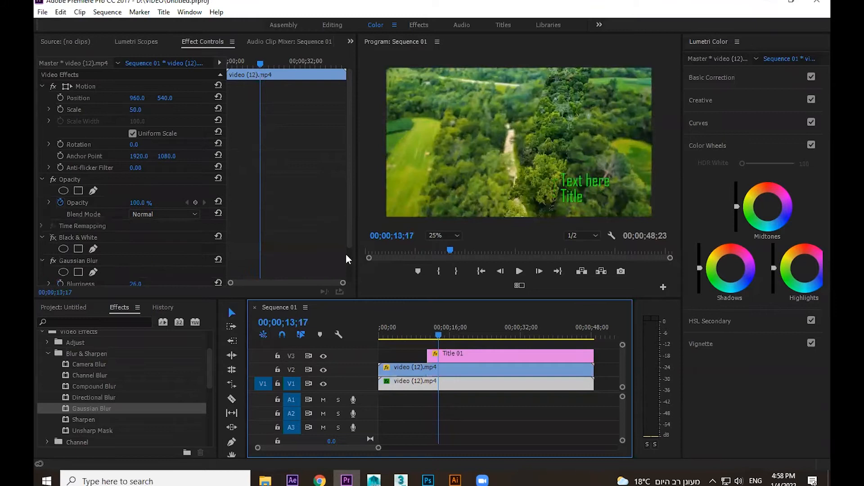
scroll(347, 255, "down", 2)
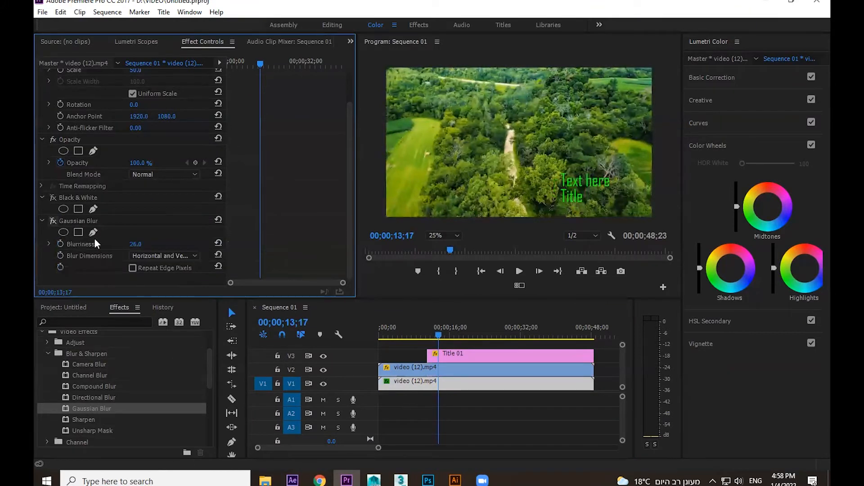
left_click_drag(414, 335, 319, 330)
key("space")
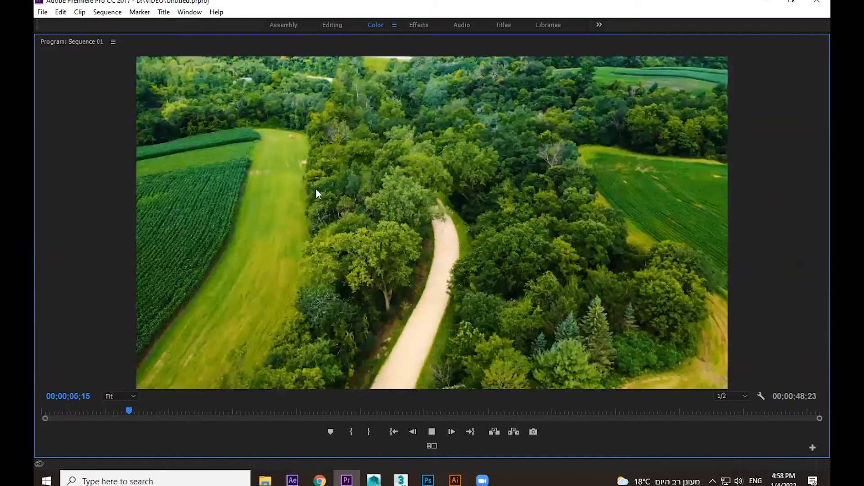
key("space")
key("grave")
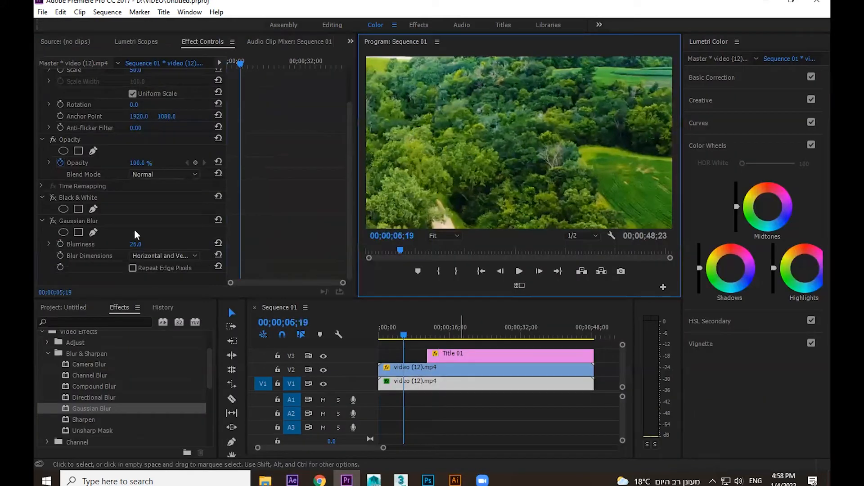
Step: Set the V2 clip's Mask Feather to 0 and preview the sequence from the start with the Program monitor enlarged
left_click(218, 225)
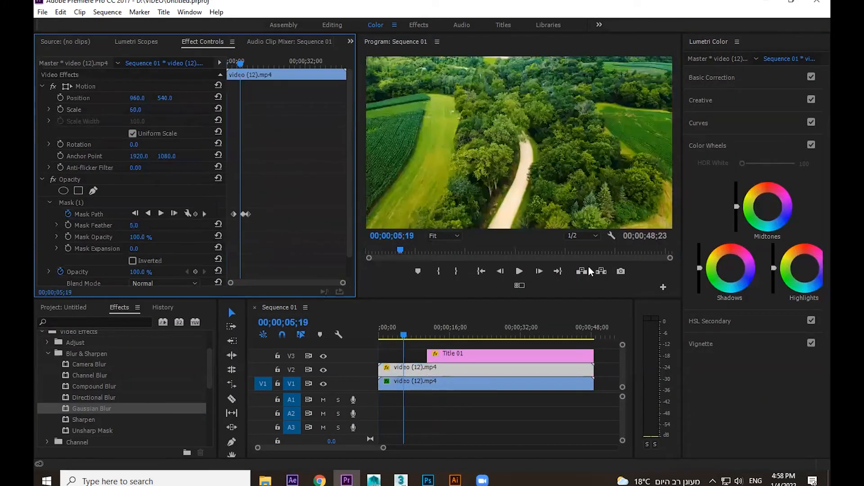
key("Home")
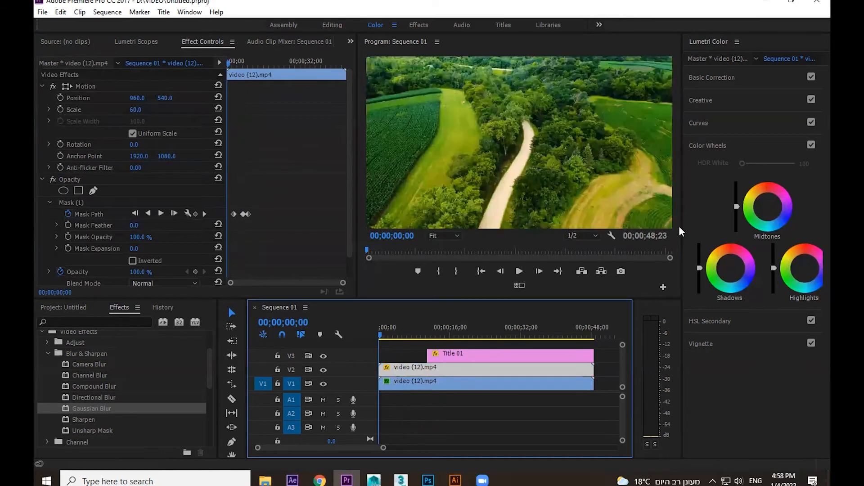
key("grave")
key("space")
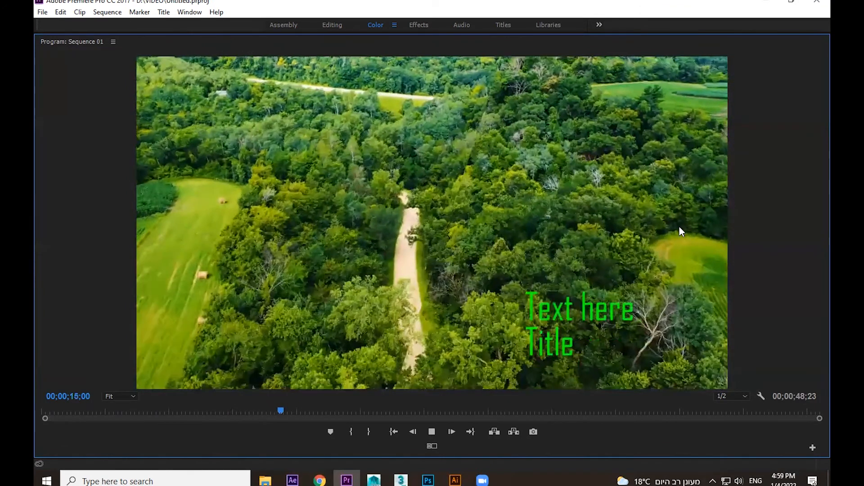
key("grave")
key("space")
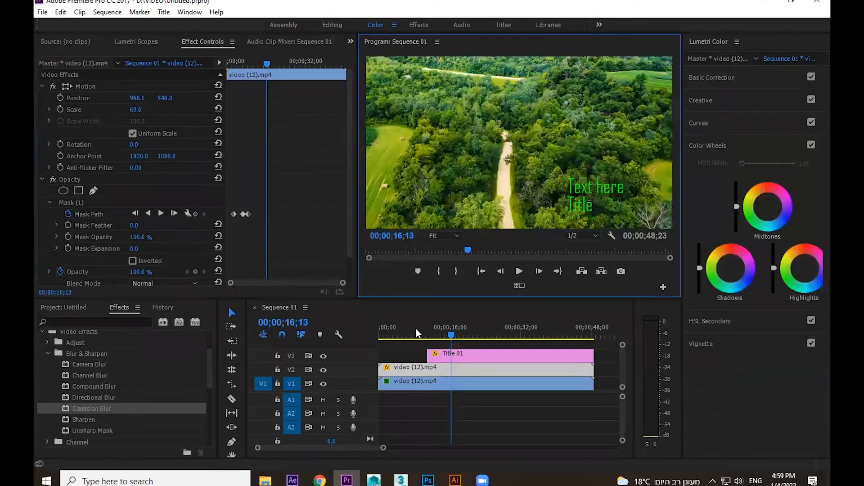
Step: Turn the Black & White and Gaussian Blur effects on the V1 clip back on and preview the sequence from the start
left_click(406, 342)
left_click(404, 372)
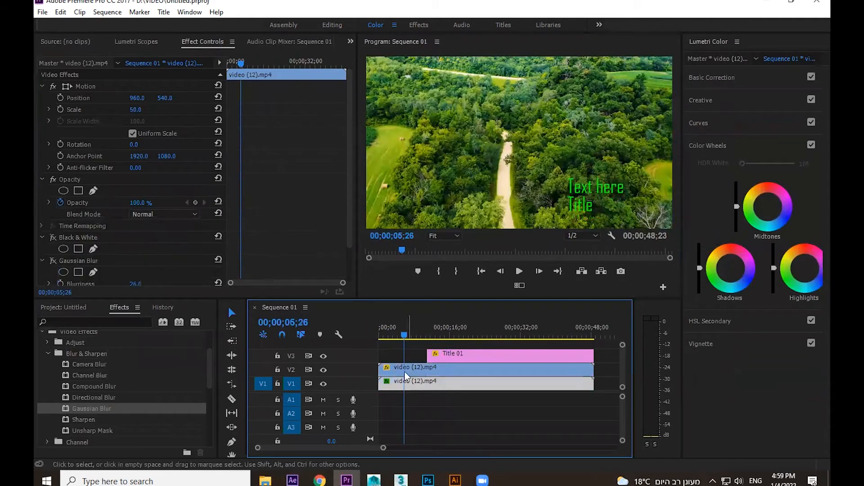
scroll(331, 231, "down", 1)
scroll(38, 205, "down", 3)
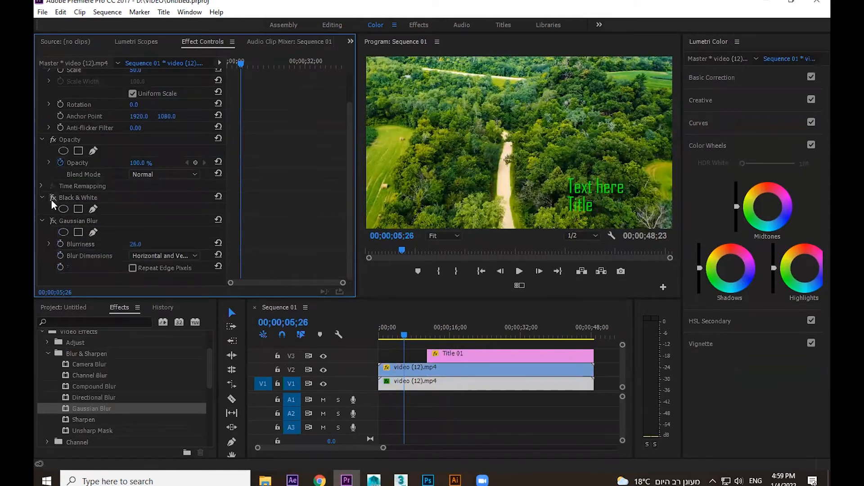
left_click(52, 198)
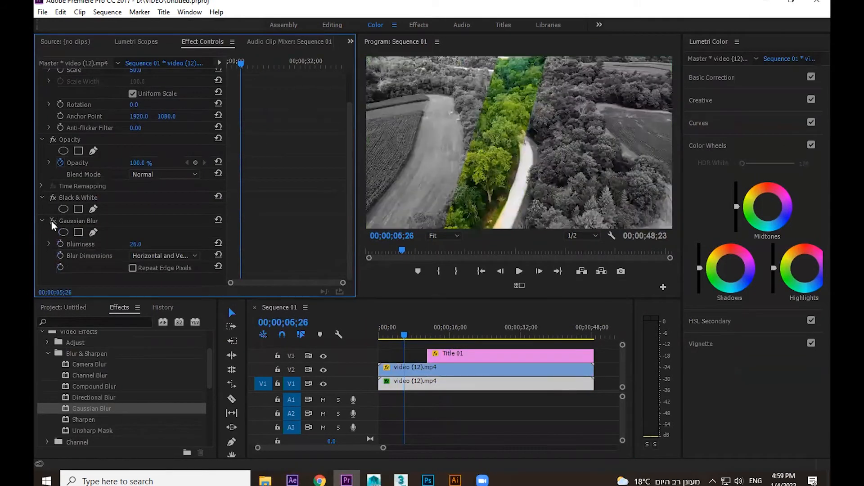
left_click(52, 221)
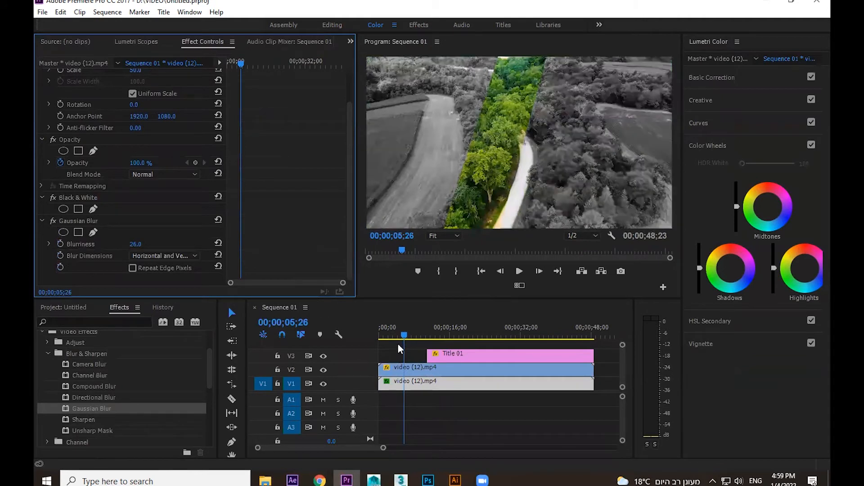
left_click(379, 333)
key("space")
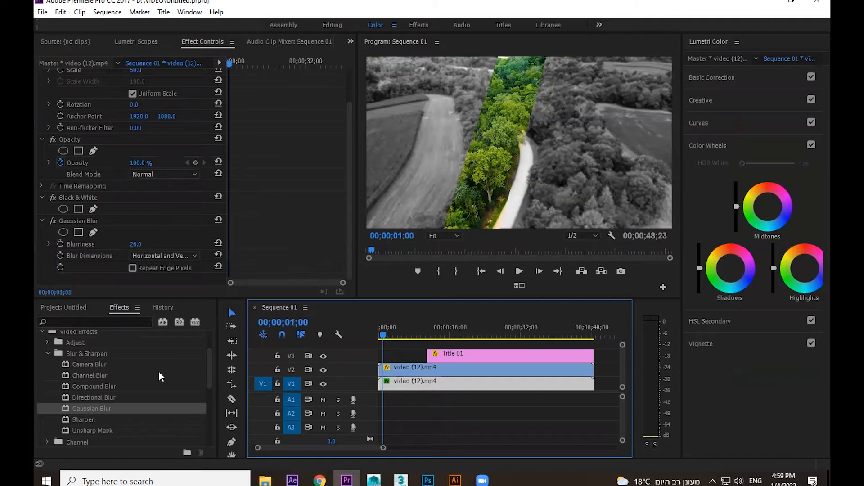
Step: Apply the Color Balance effect from the Color Correction group to the V1 clip
scroll(151, 381, "down", 3)
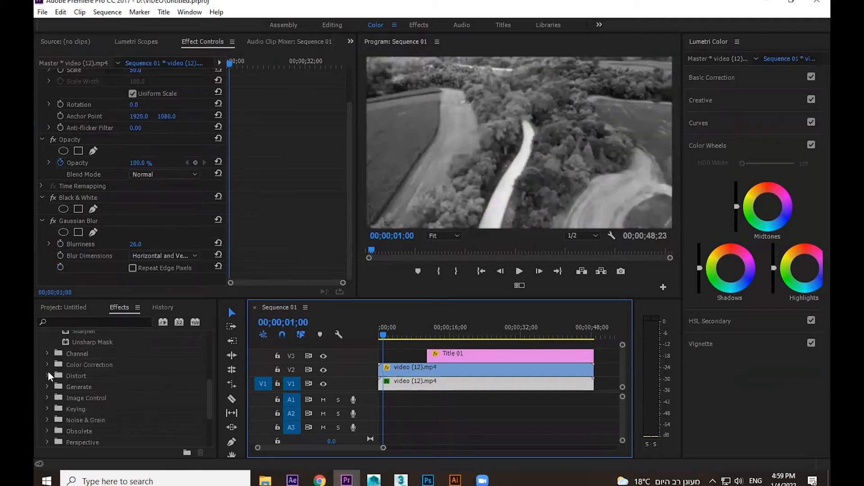
left_click(76, 364)
left_click(48, 366)
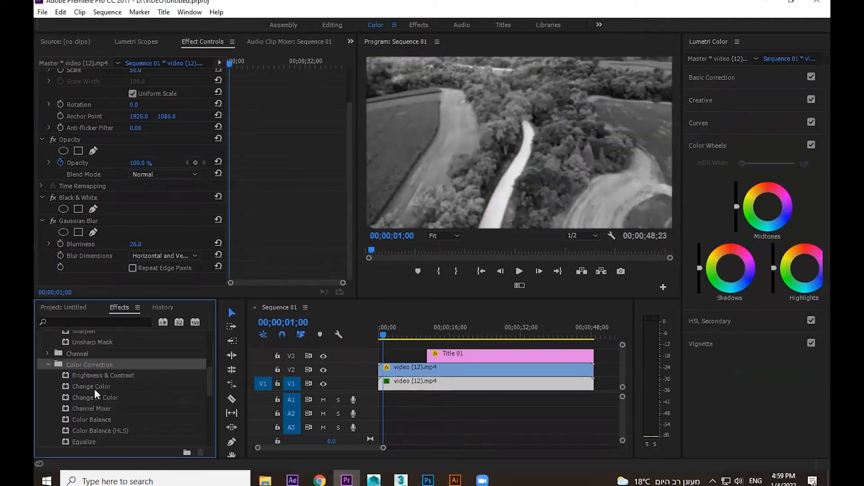
scroll(94, 388, "down", 1)
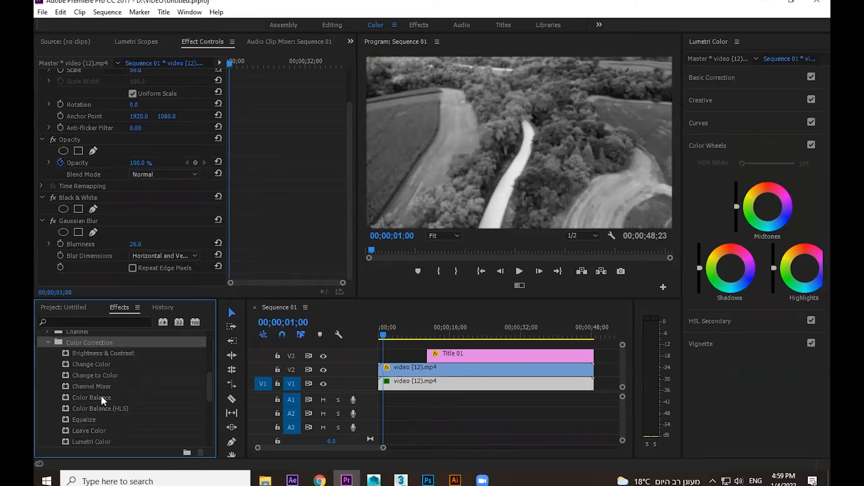
left_click(101, 398)
left_click_drag(101, 396, 412, 386)
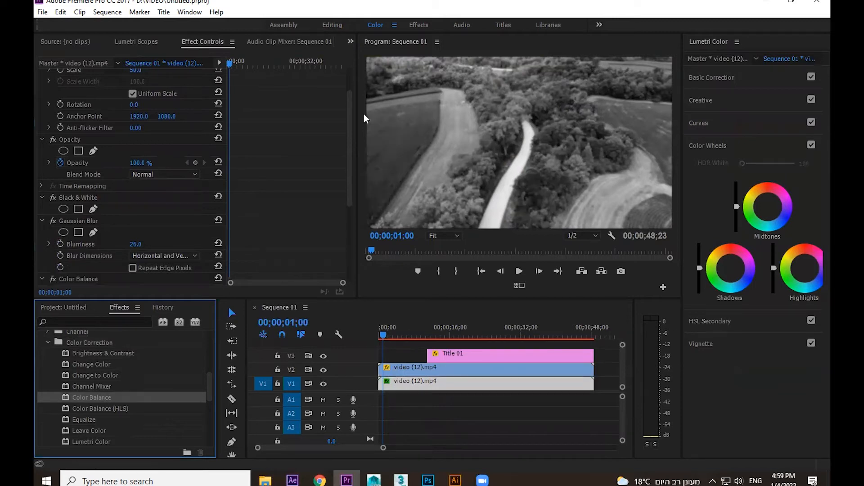
Step: Set the V1 clip's Color Balance to Shadow Green 38, Midtone Red 14 and Highlight Green 21, and preview it with the Program monitor enlarged
scroll(339, 206, "down", 3)
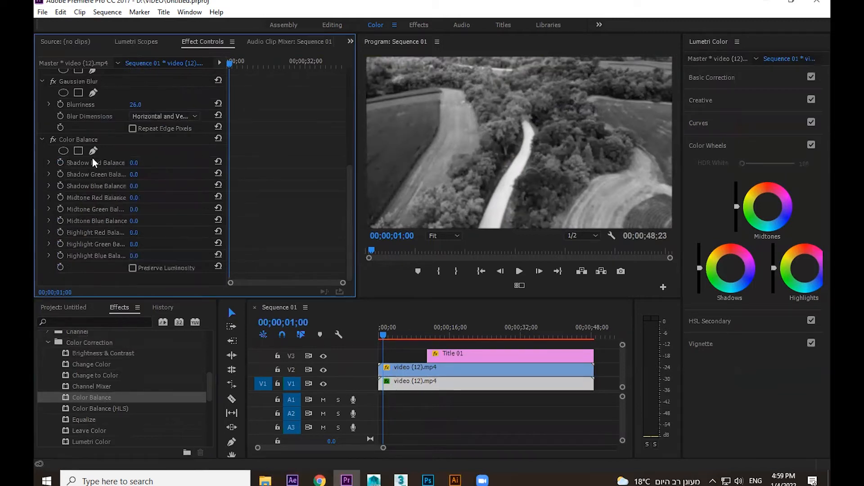
left_click_drag(137, 164, 144, 198)
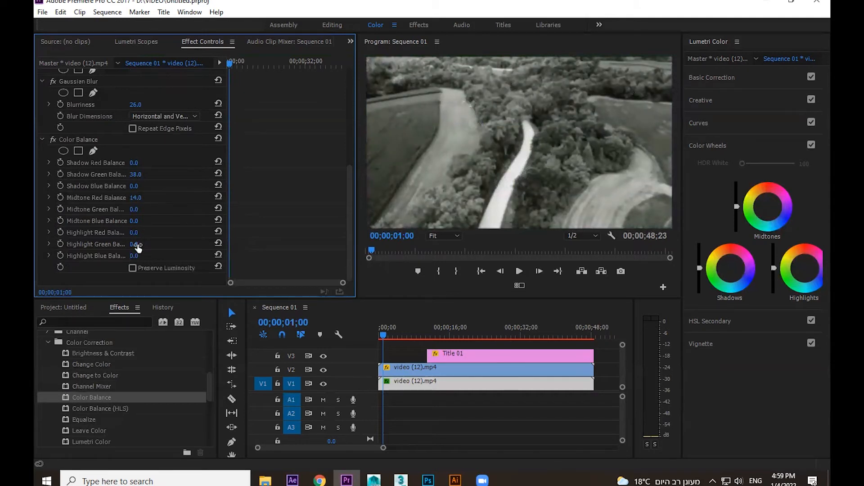
left_click_drag(134, 244, 142, 244)
key("space")
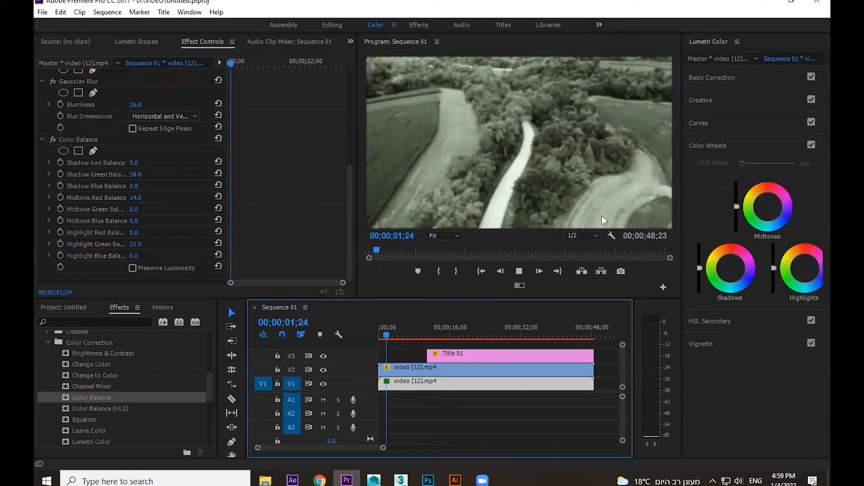
key("grave")
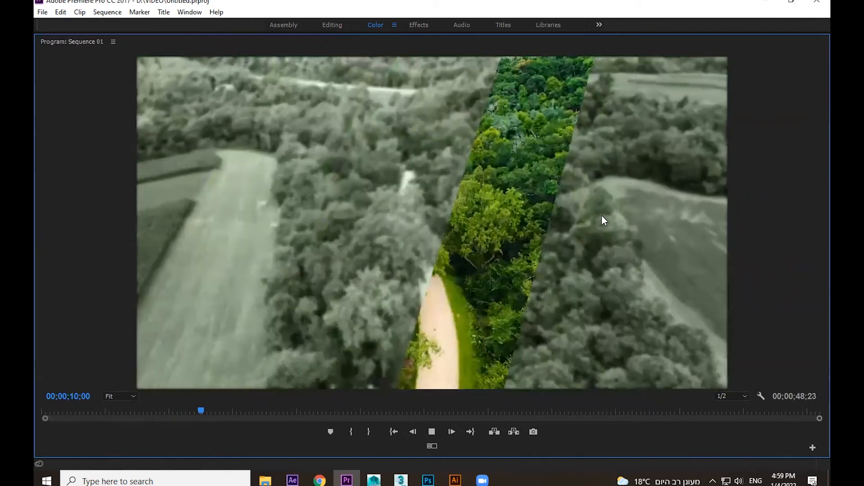
key("grave")
key("space")
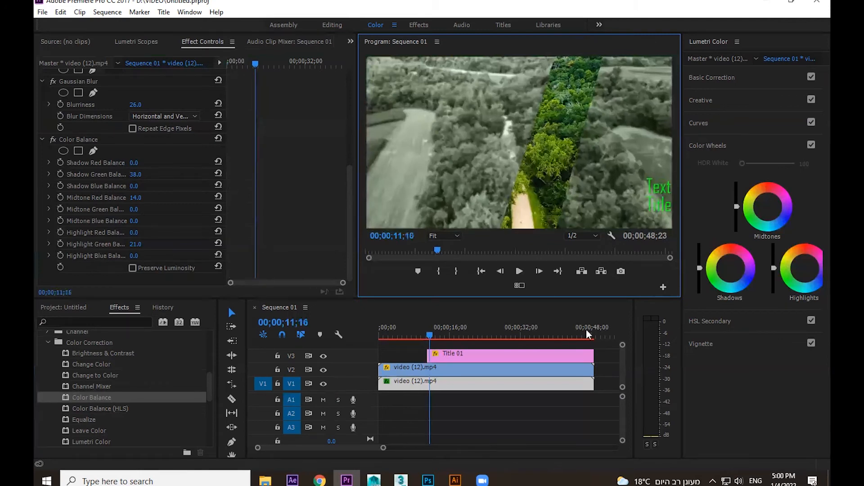
Step: Set the masked V2 clip's Scale to 50
left_click(442, 382)
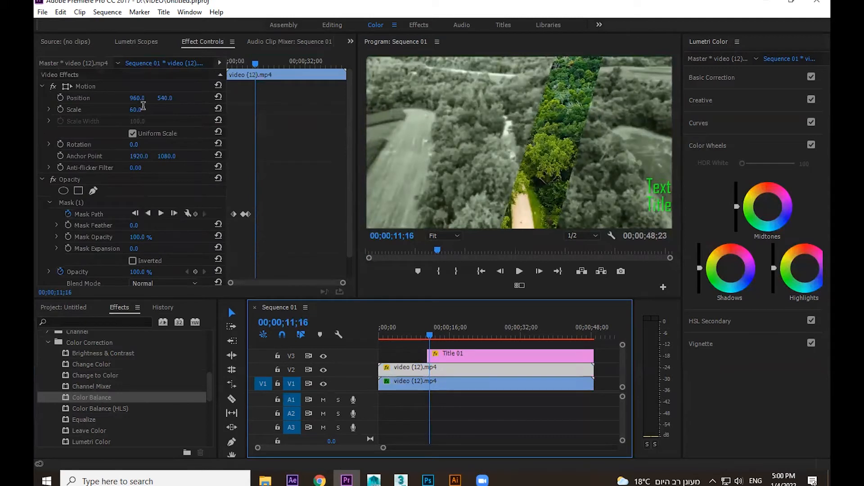
left_click(135, 109)
type("50")
key("Return")
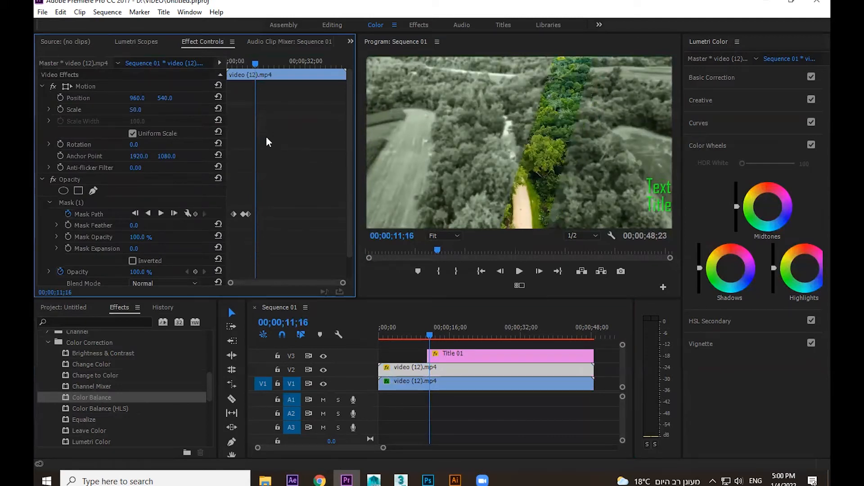
Step: Set the masked V2 clip's Scale to 80 with the strip in view and preview the sequence from the start
left_click(408, 336)
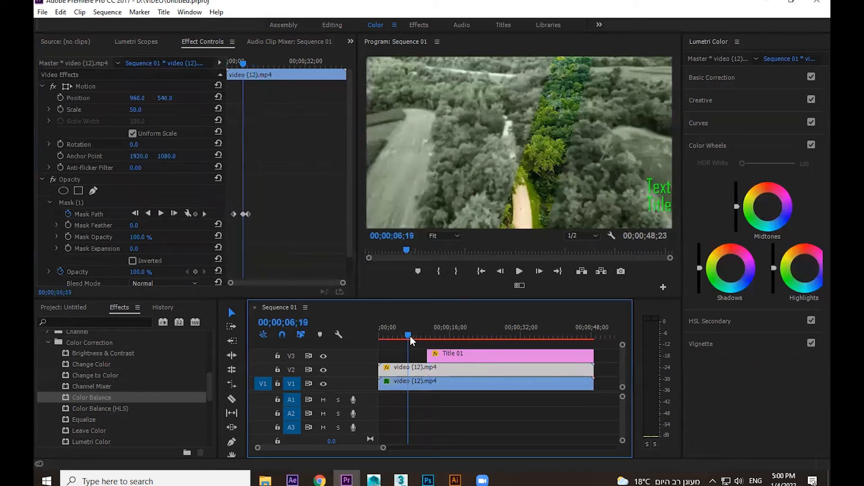
left_click_drag(408, 336, 406, 336)
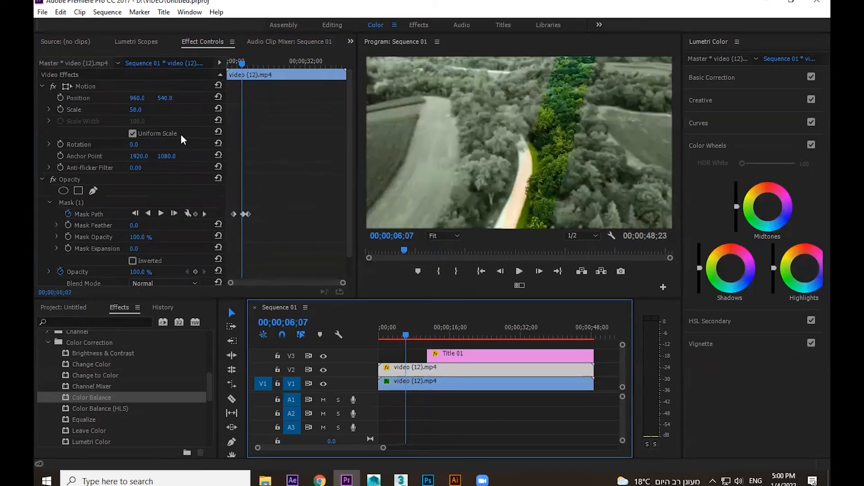
left_click(137, 110)
type("80")
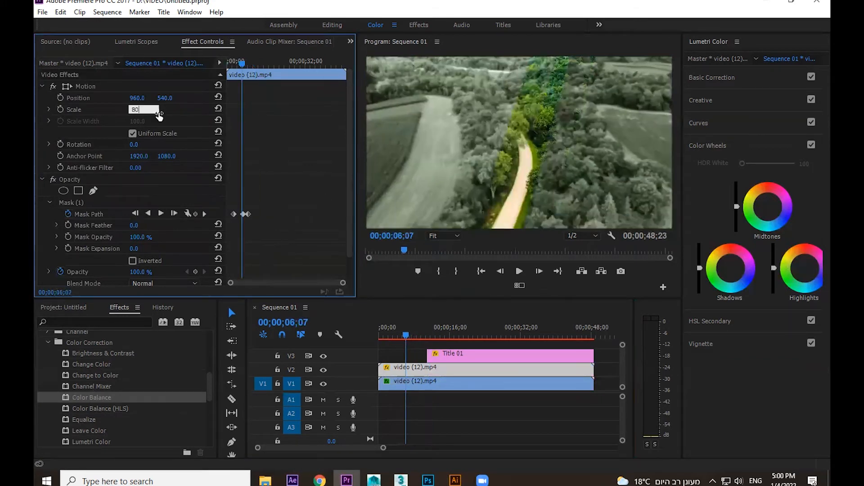
key("Return")
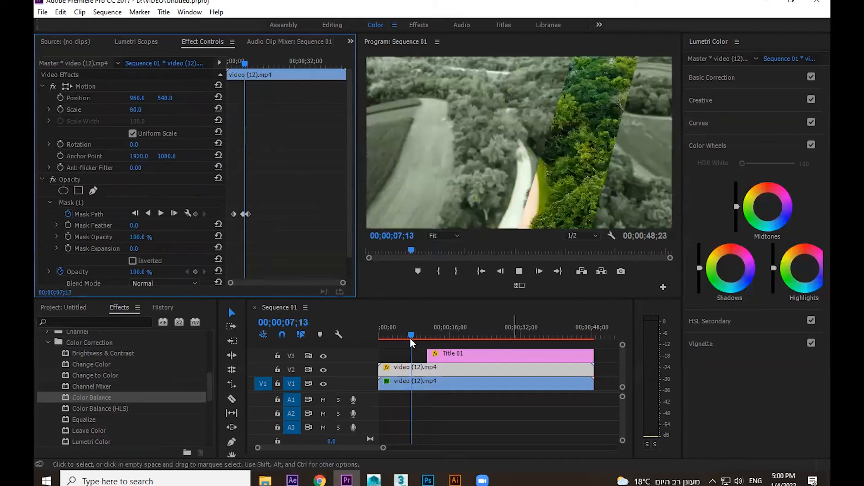
left_click(378, 329)
key("space")
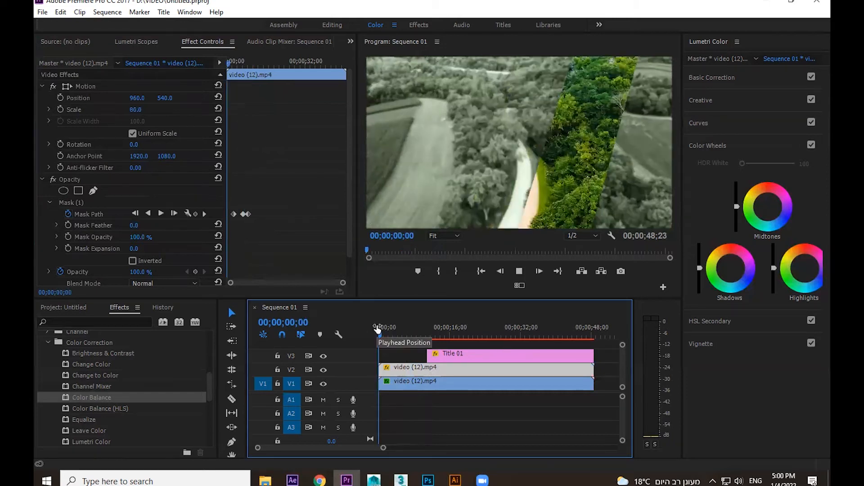
key("space")
left_click_drag(348, 173, 344, 226)
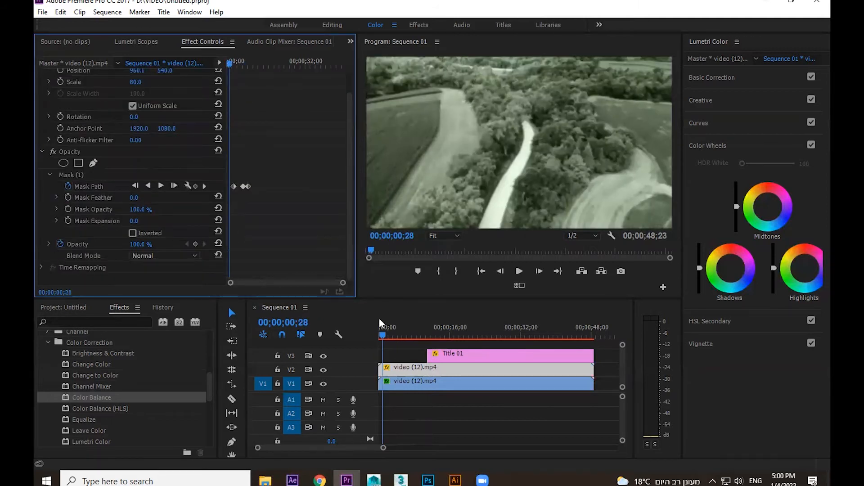
key("space")
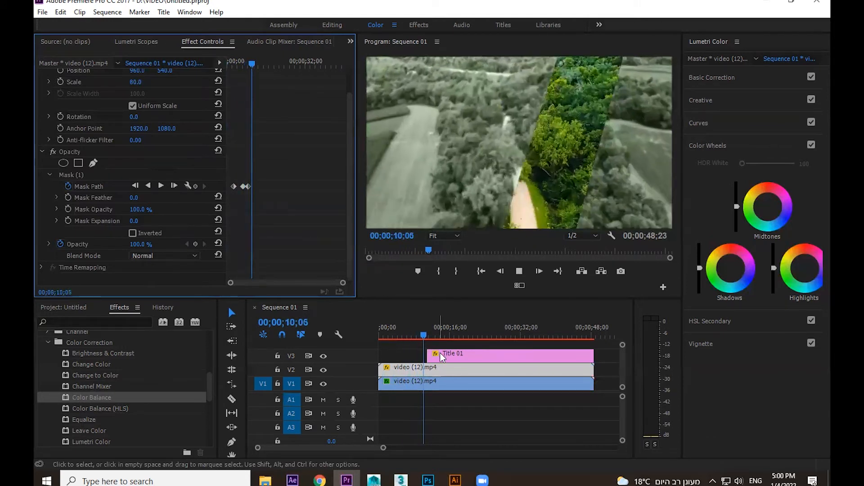
Step: Set Title 01's horizontal Position to 915 at its keyframe at 00;00;12;26
left_click(440, 353)
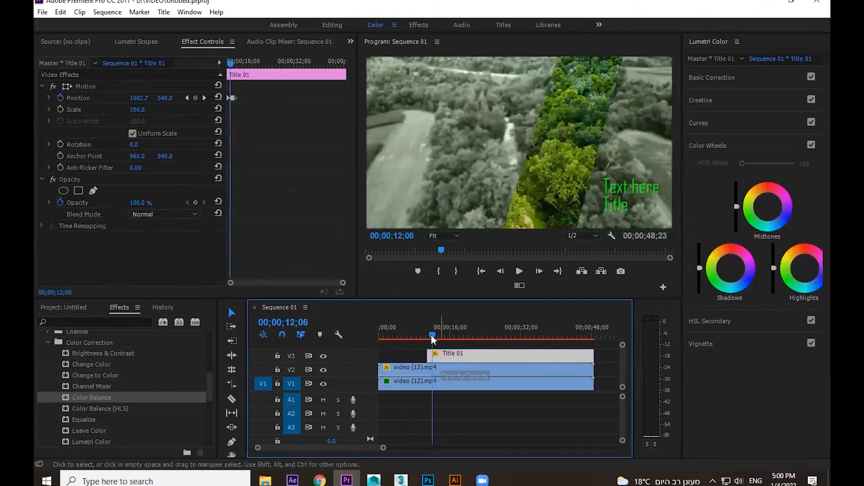
left_click(255, 247)
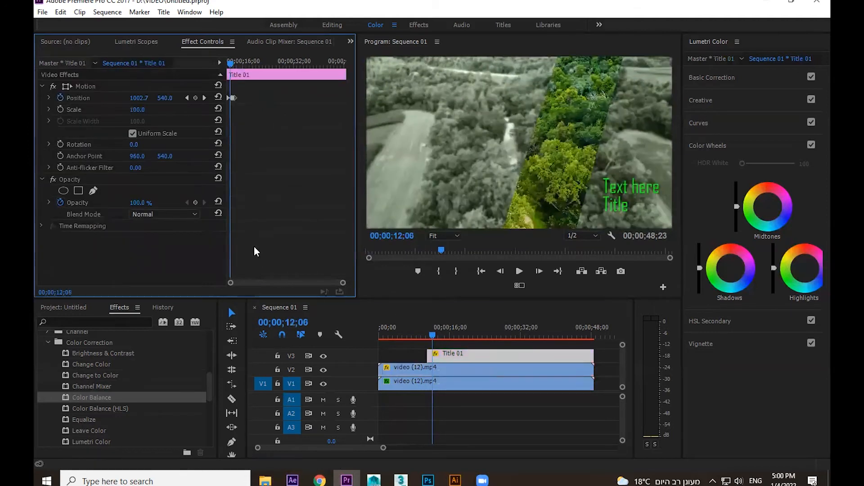
key("equal")
key("equal")
key("equal")
key("equal")
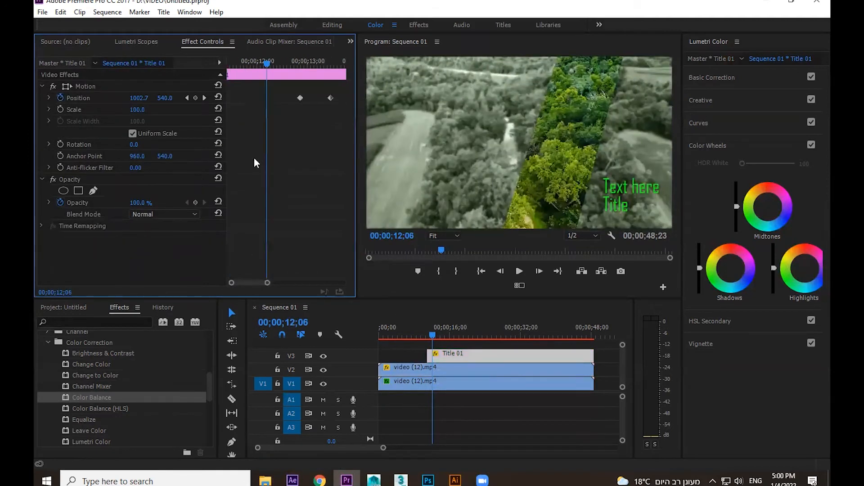
left_click(204, 98)
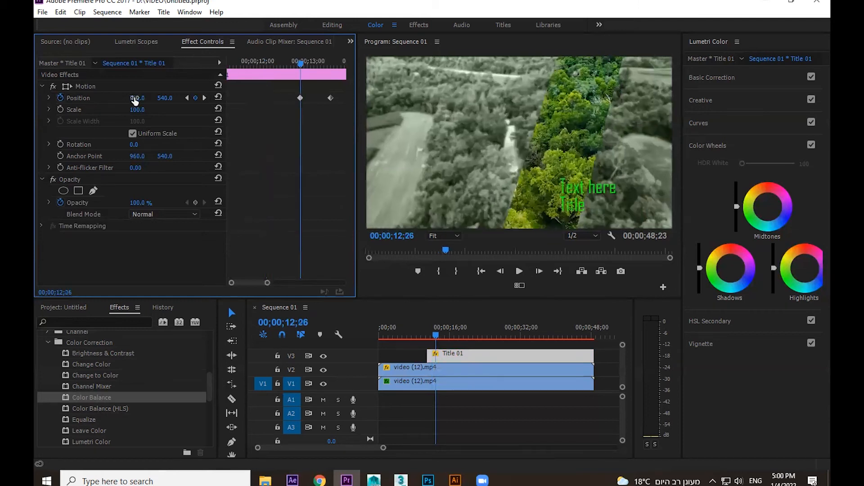
mouse_move(134, 98)
left_mouse_down()
mouse_move(108, 98)
mouse_move(125, 98)
left_mouse_up()
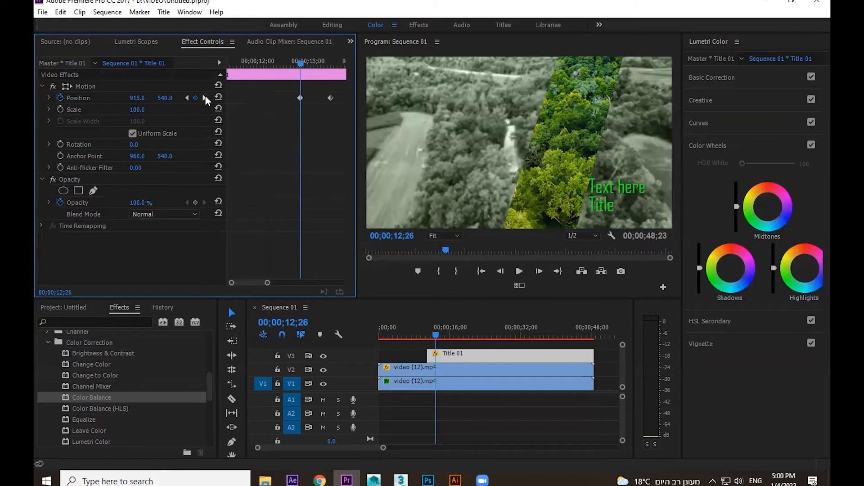
Step: Set Title 01's horizontal Position to 987 at its last keyframe, 00;00;13;14, and preview the title sliding in
left_click(205, 97)
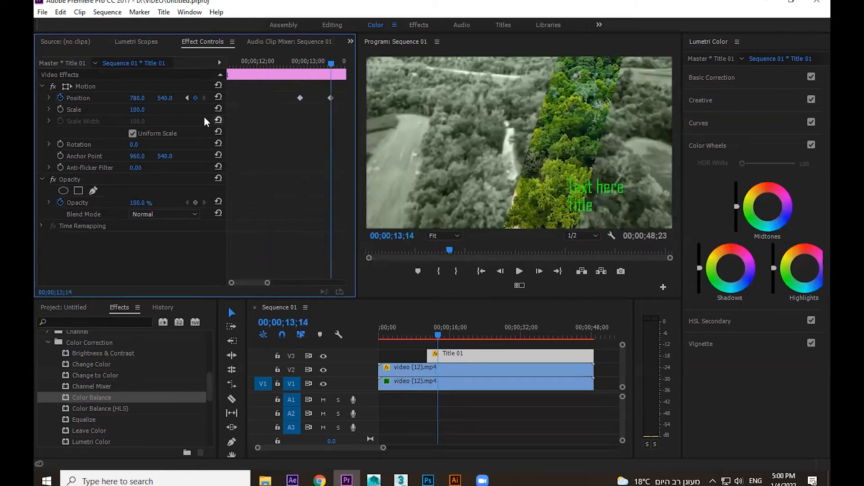
left_click_drag(137, 98, 190, 90)
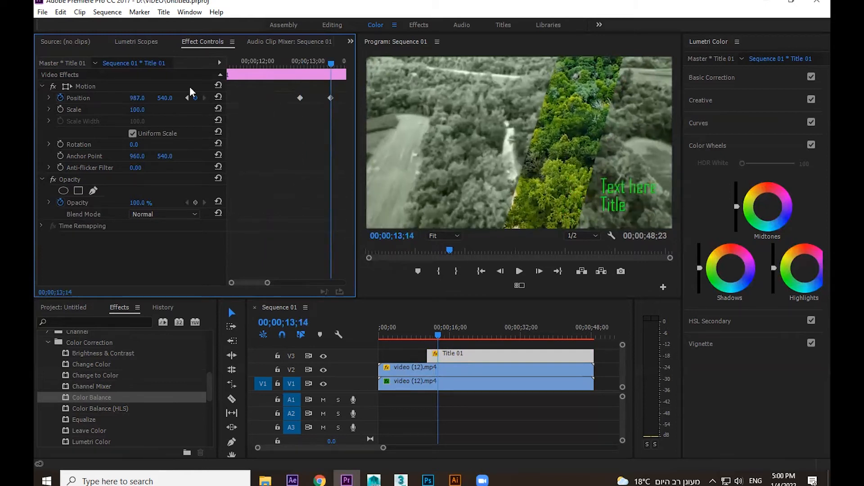
key("Up")
key("space")
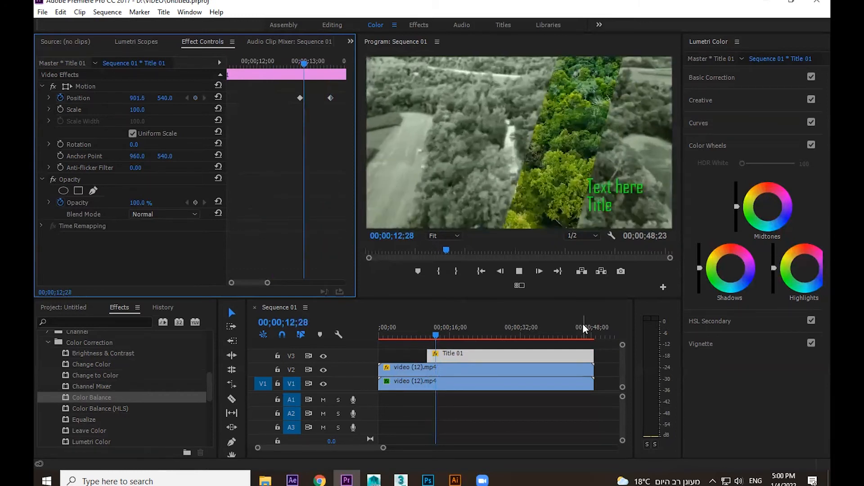
left_click(425, 330)
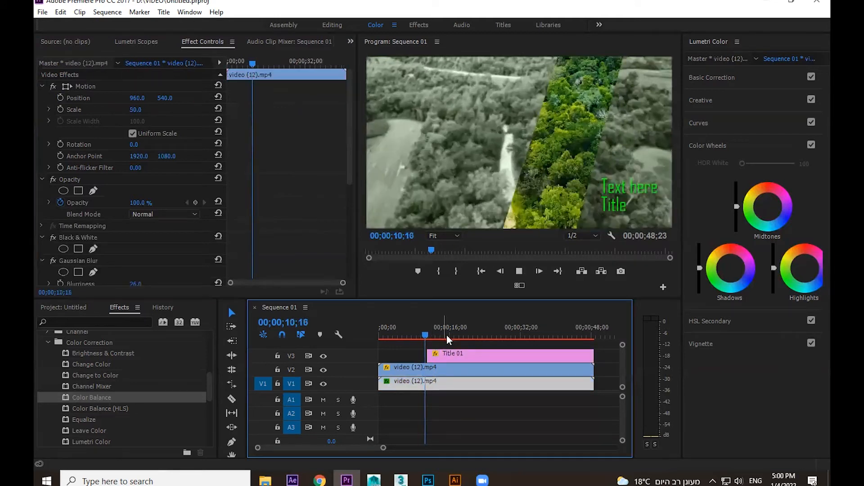
key("space")
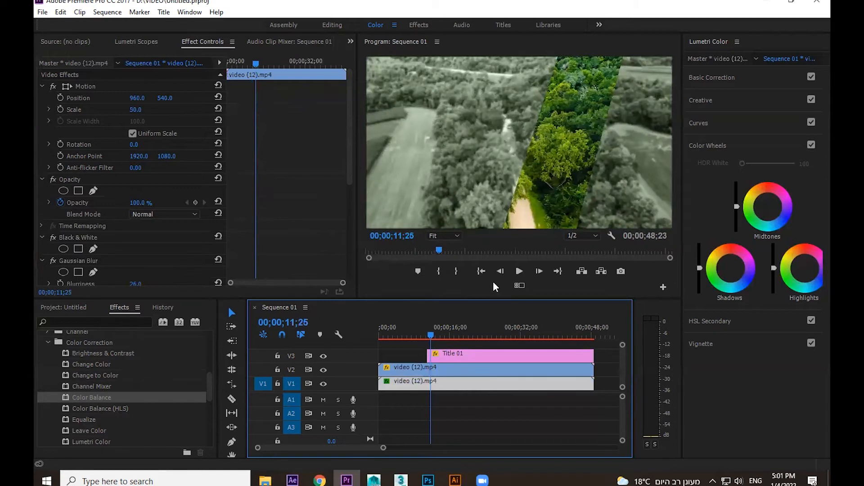
Step: Create a new title named Title 02 with the sequence parked at 00;00;10;05
left_click(443, 336)
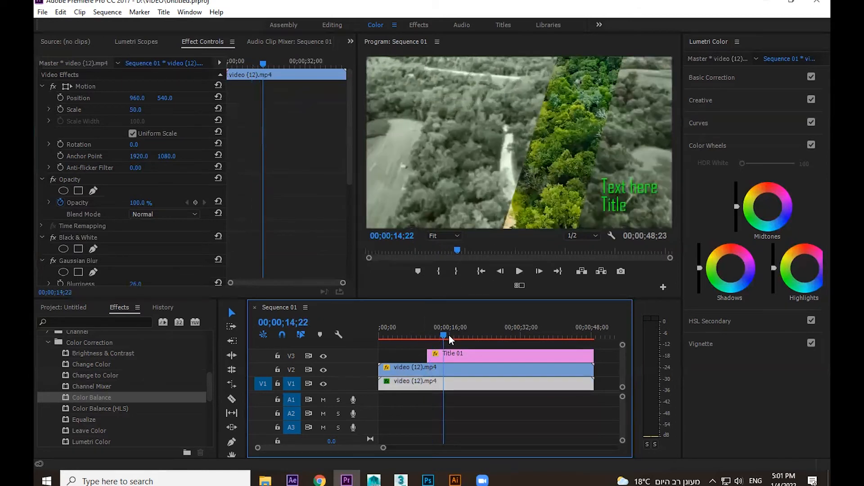
left_click(449, 337)
left_click(427, 371)
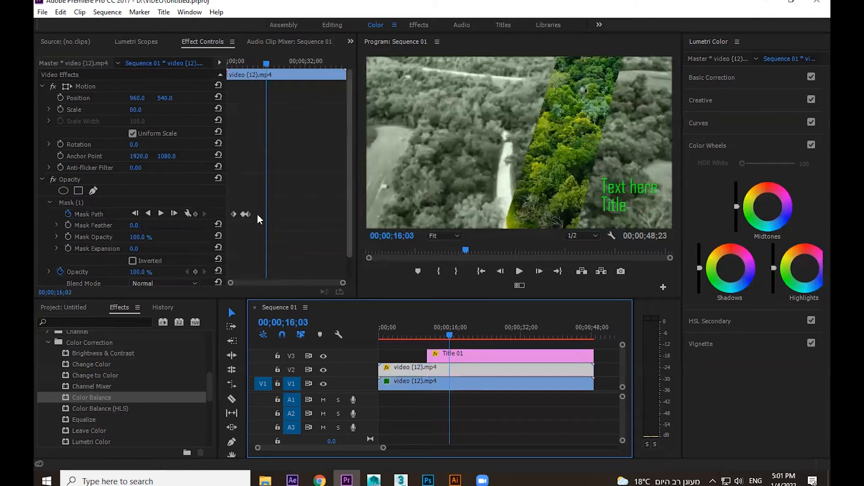
left_click(251, 63)
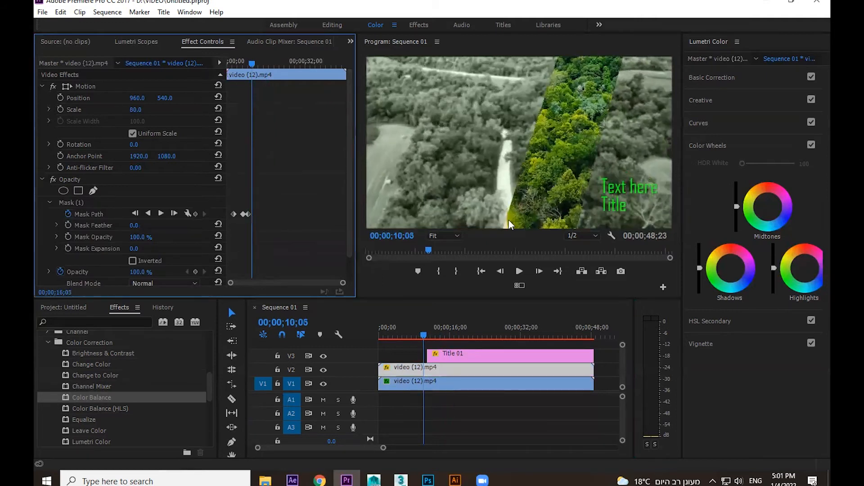
key("Right")
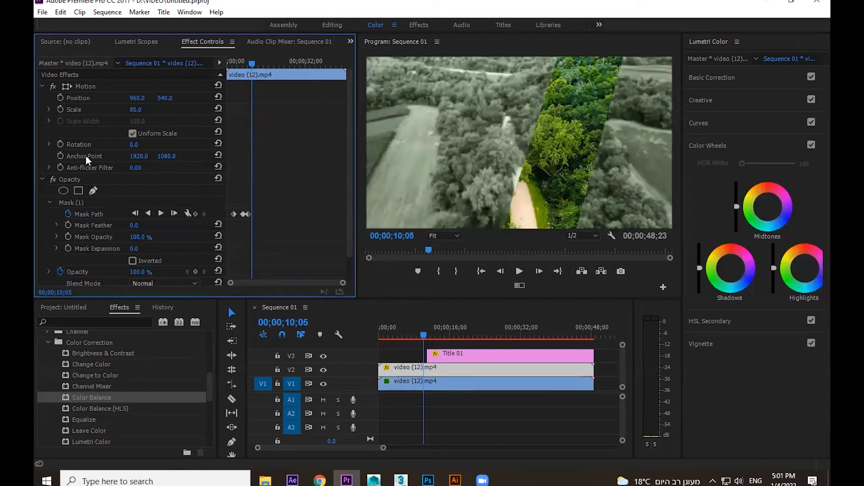
left_click(42, 12)
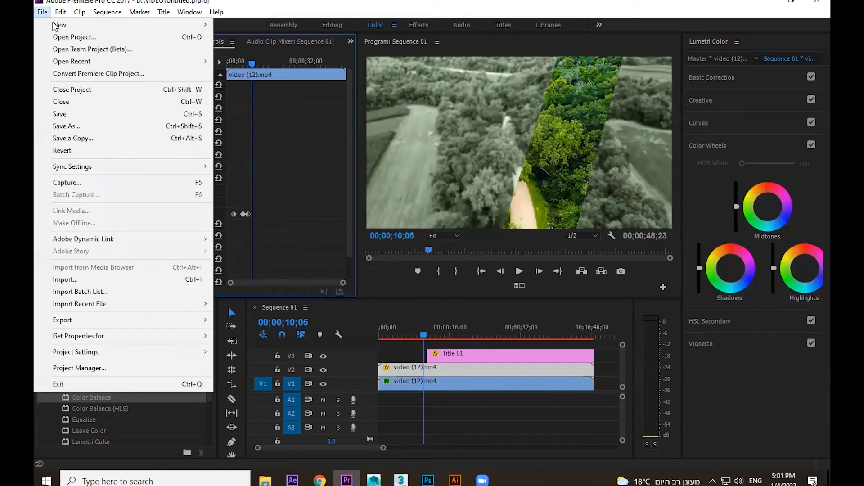
left_click(256, 125)
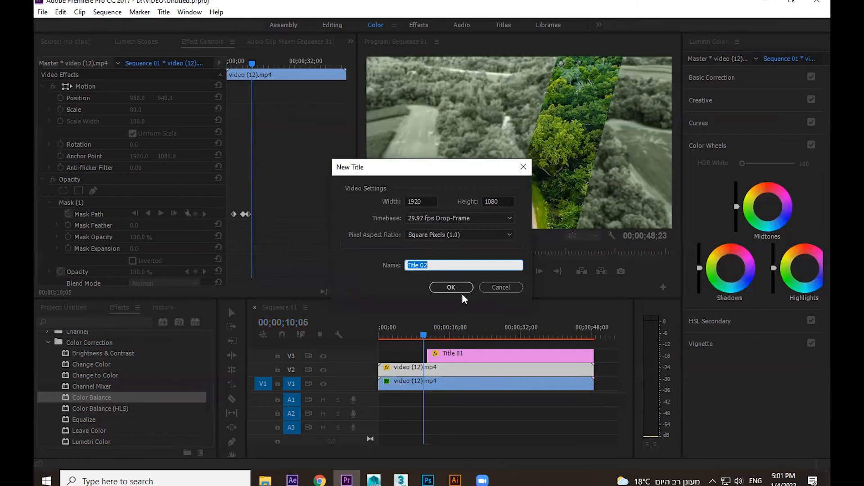
left_click(450, 287)
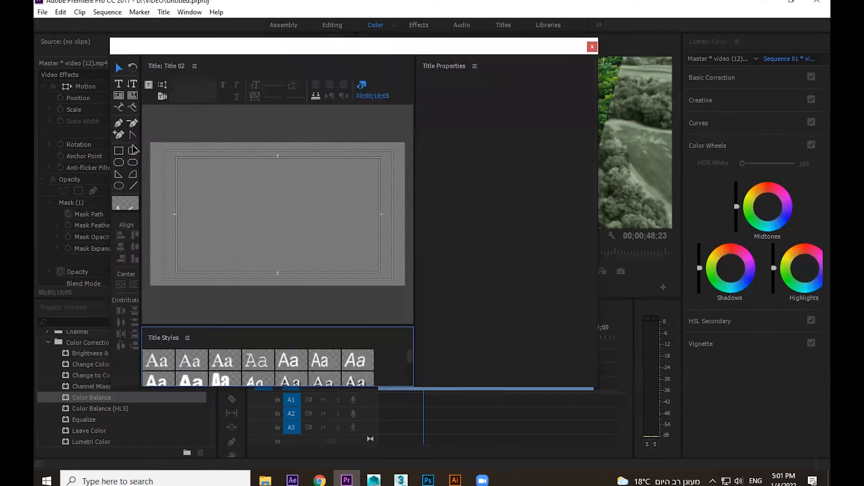
Step: Draw a white vertical rectangle about 34 wide and 1064 high in Title 02 and move it to about X 960, Y 545
left_click(119, 151)
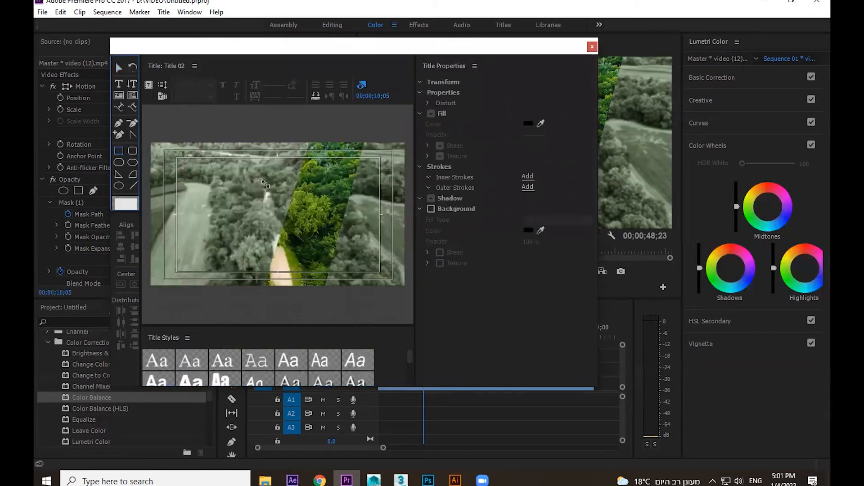
mouse_move(261, 159)
left_mouse_down()
mouse_move(271, 248)
mouse_move(265, 300)
left_mouse_up()
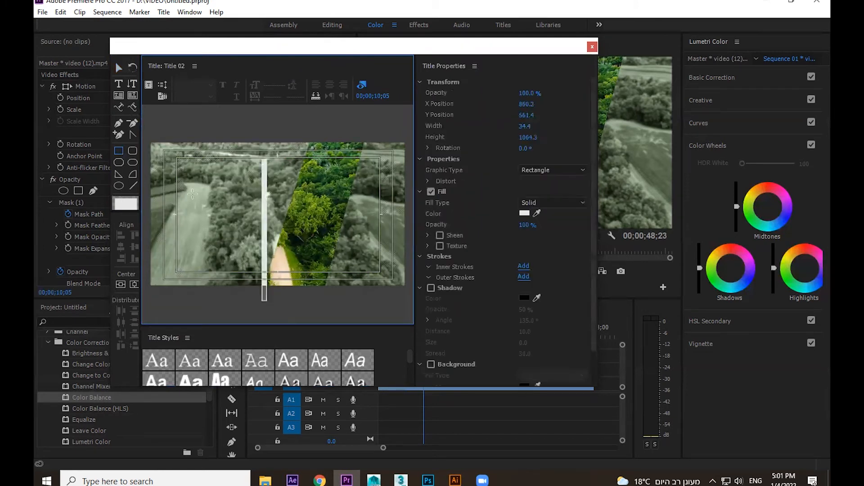
left_click(120, 72)
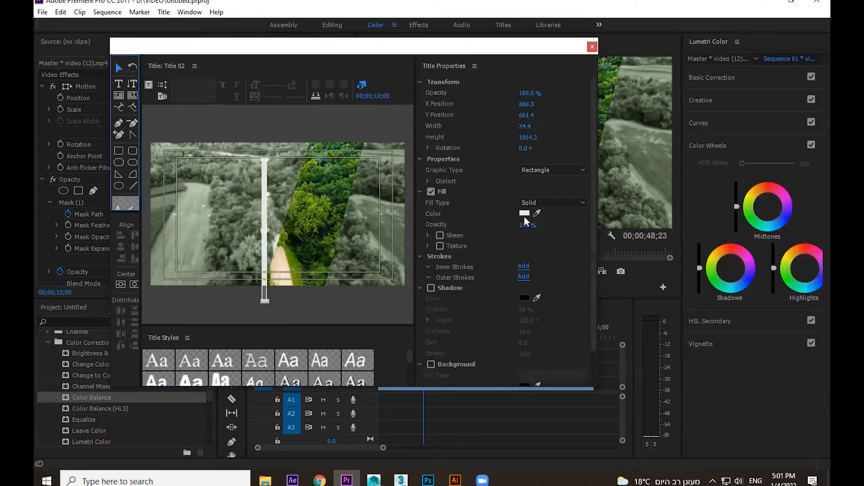
left_click_drag(264, 196, 278, 181)
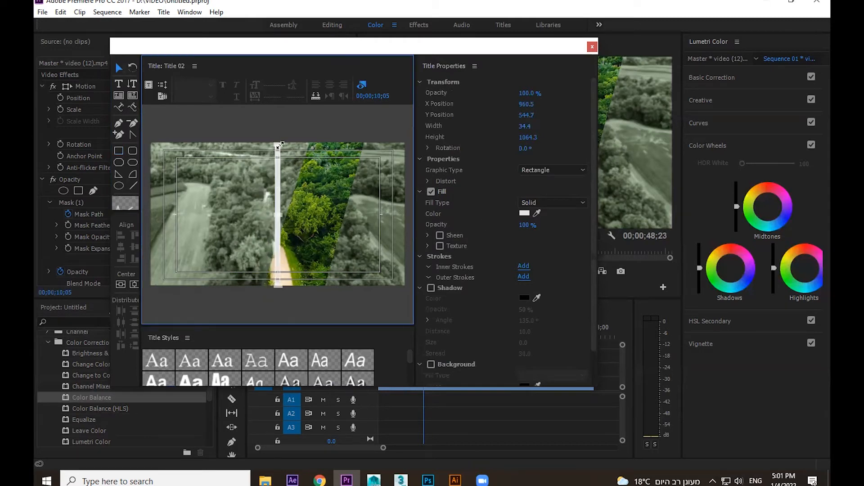
Step: Reshape the white bar to about 13.5 wide and taller than the frame, and move it to about X 800
left_click_drag(278, 145, 279, 125)
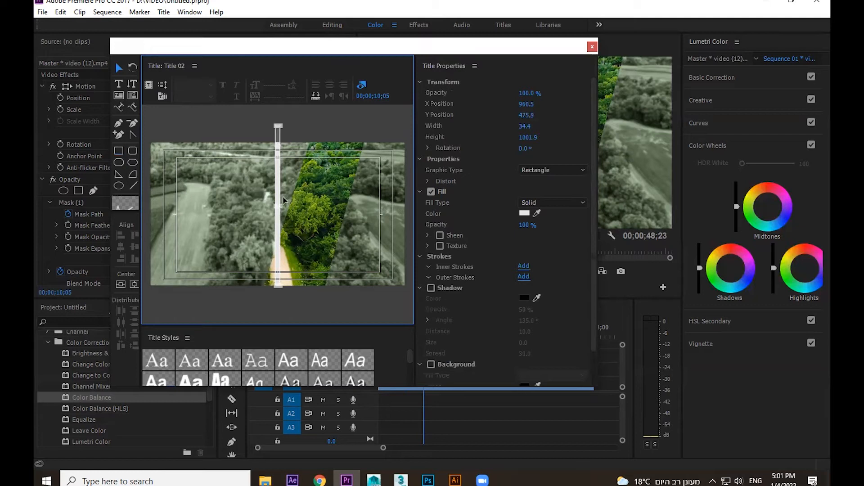
left_click_drag(280, 205, 280, 205)
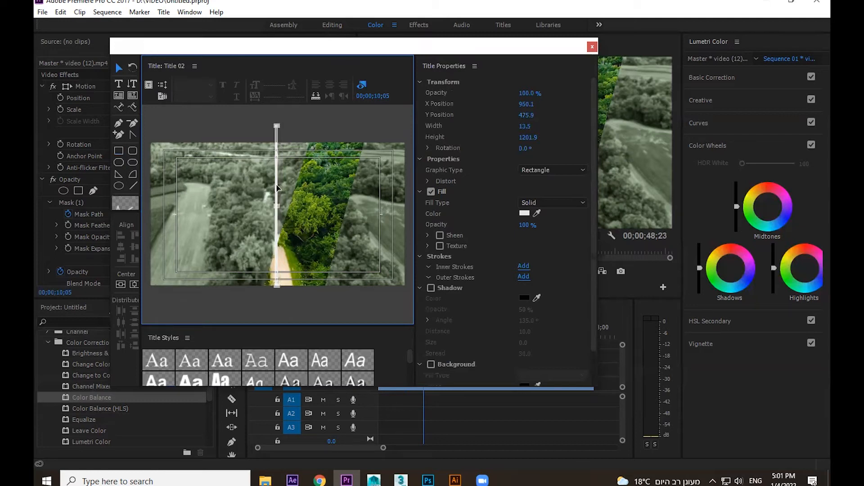
left_click_drag(263, 187, 260, 187)
left_click_drag(262, 132, 257, 112)
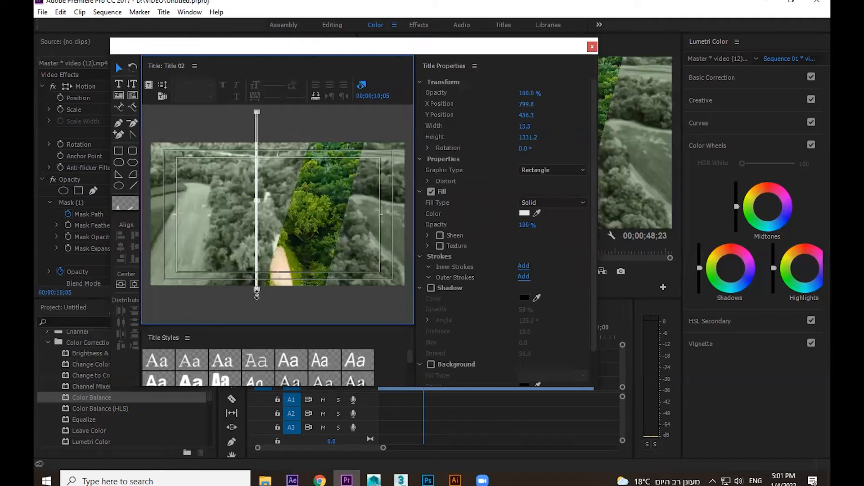
left_click_drag(257, 289, 256, 292)
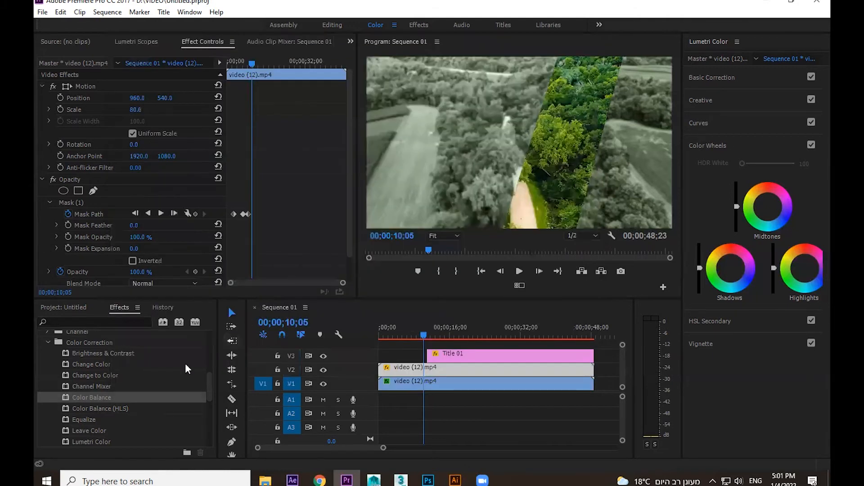
Step: Place Title 02 on track V4 above Title 01, starting at about 00;00;10;05
left_click(65, 308)
left_click_drag(92, 381, 434, 348)
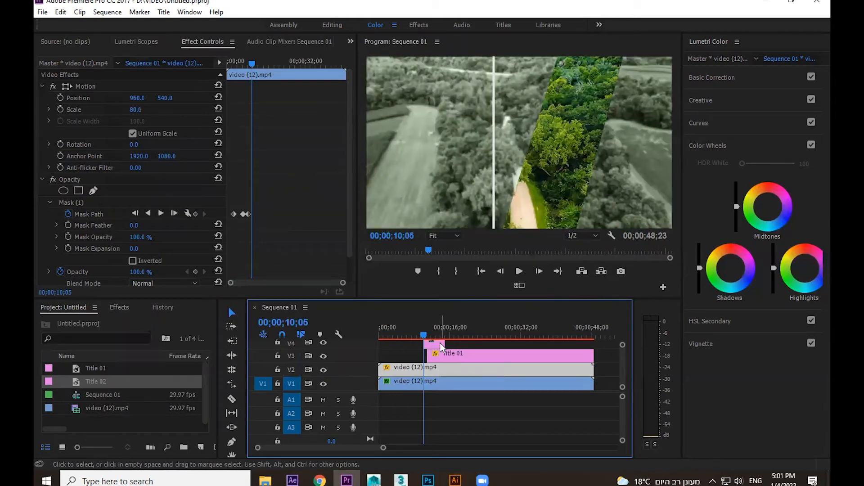
left_click_drag(477, 297, 475, 253)
key("=")
key("=")
left_click(497, 290)
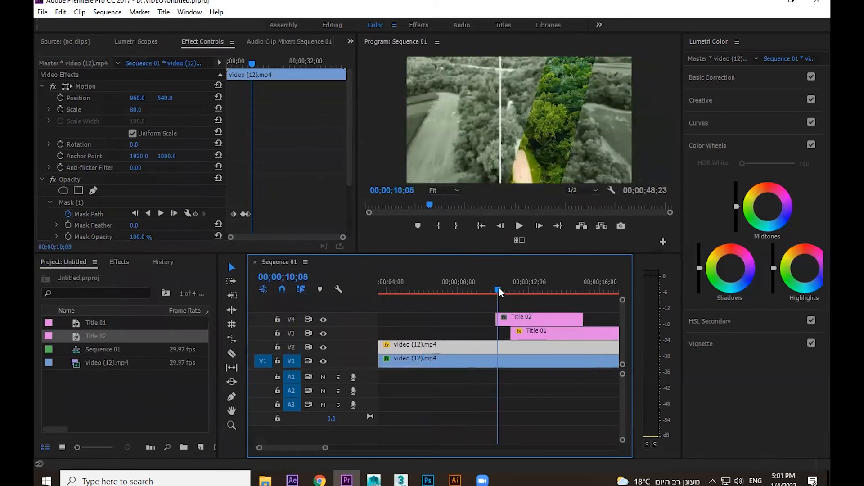
Step: Try adding a second white rectangle over the colour strip in Title 02, undo it and leave the title editor
left_click(513, 320)
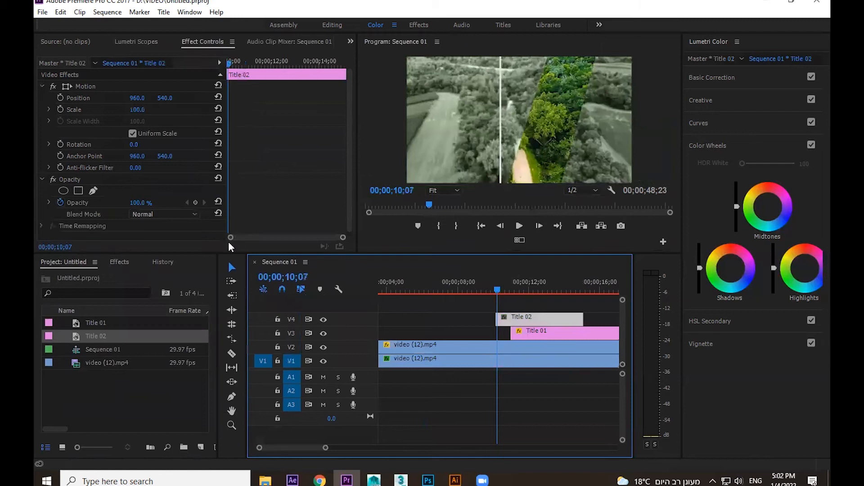
double_click(534, 318)
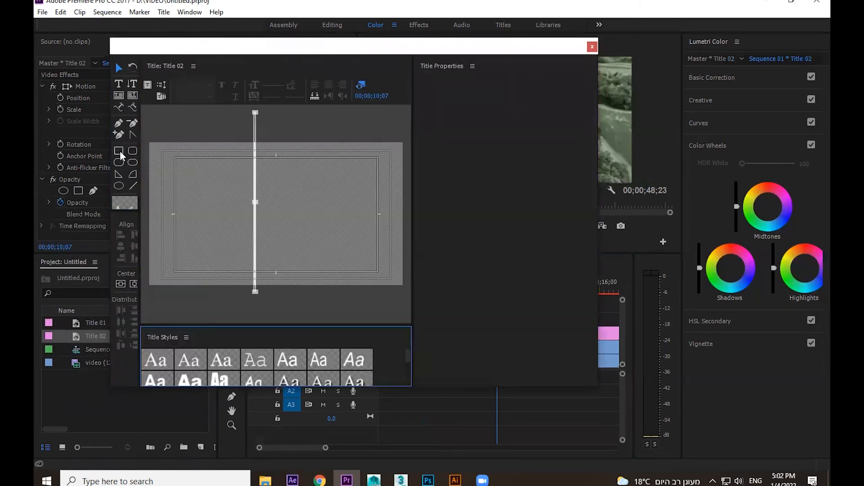
left_click(119, 151)
left_click_drag(315, 166, 325, 265)
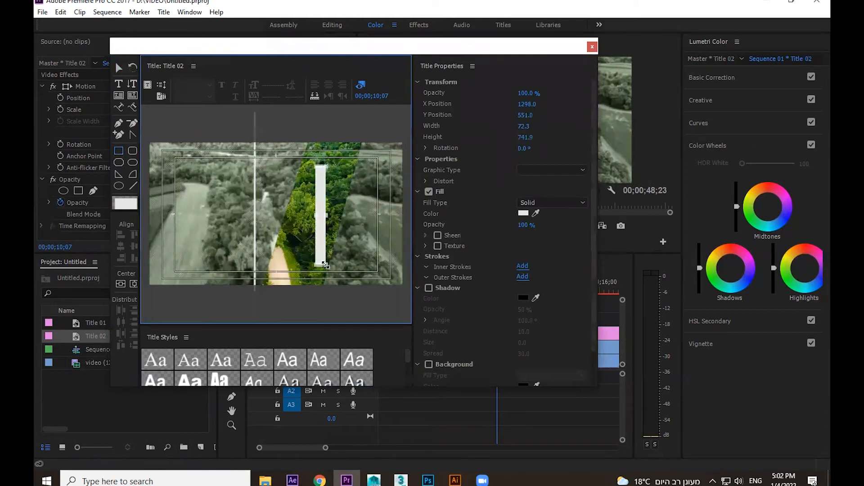
key("ctrl+z")
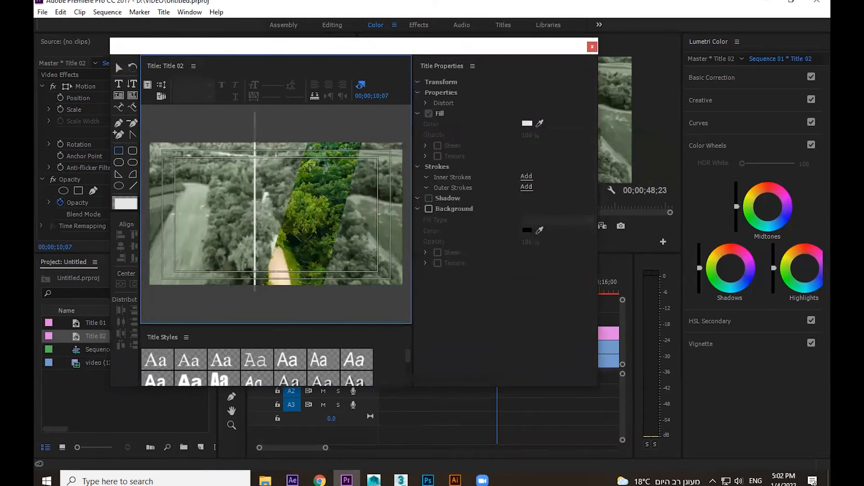
left_click(592, 47)
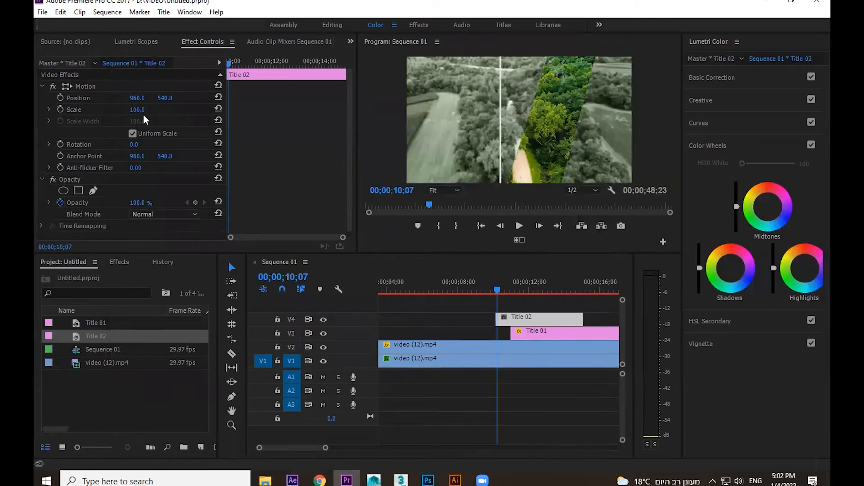
Step: Try changing Title 02's Position and Scale, and undo the changes
left_click_drag(165, 98, 108, 110)
key("ctrl+z")
key("ctrl+z")
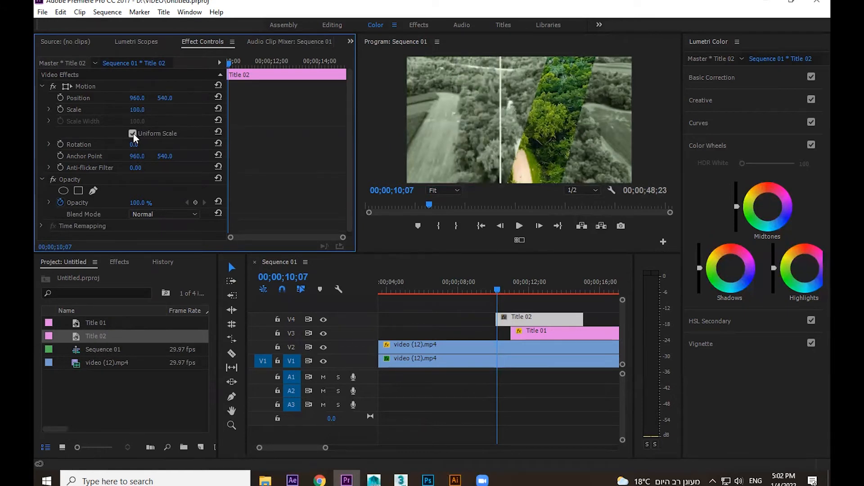
Step: Turn off Uniform Scale for Title 02 and try out its Scale Height, undoing each height change
left_click(132, 134)
left_click_drag(140, 110, 174, 110)
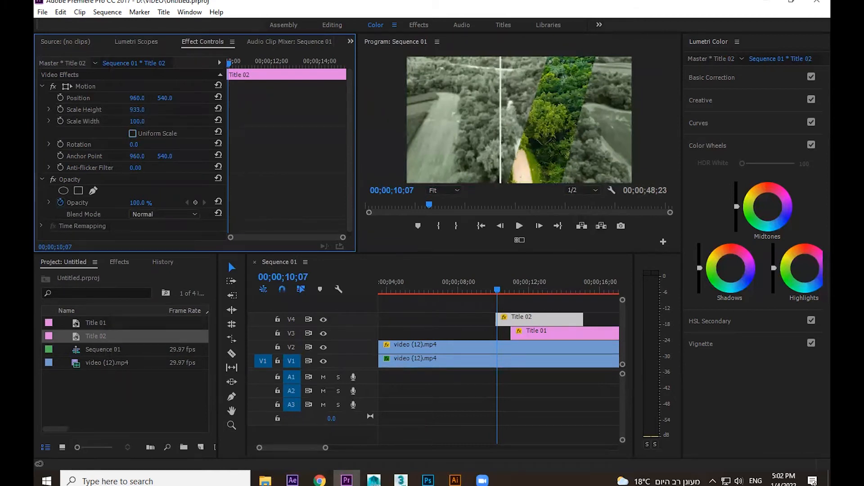
key("ctrl+z")
left_click_drag(137, 110, 116, 110)
key("ctrl+z")
Step: Set Title 02's vertical Anchor Point to 1192 and vertical Position to 1195, and test Scale Height from that pivot
left_click_drag(163, 157, 306, 157)
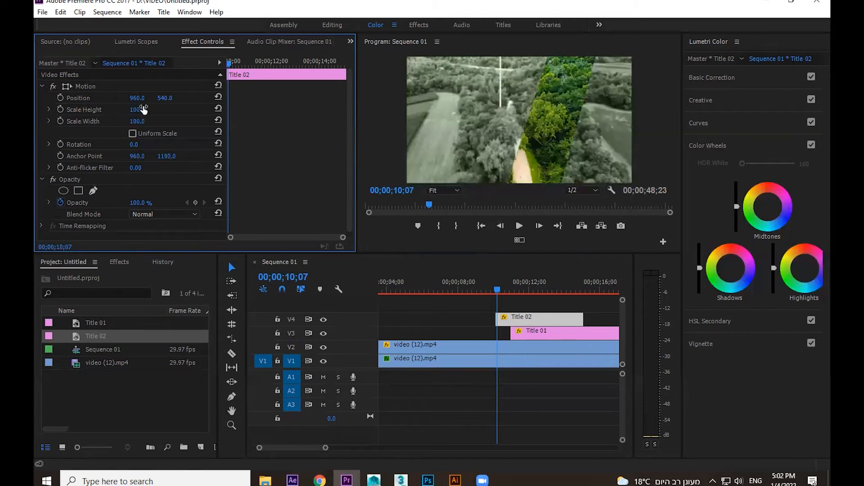
left_click_drag(164, 98, 332, 98)
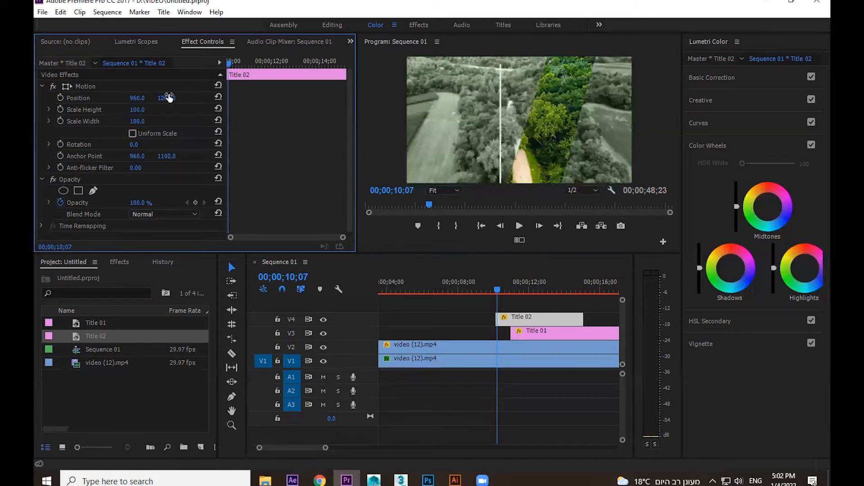
left_click_drag(145, 110, 119, 110)
key("ctrl+z")
Step: Import thumb-1920-1148047.jpg from the desktop and place it on V2 in the empty stretch at 00;01;09;22
left_click(543, 285)
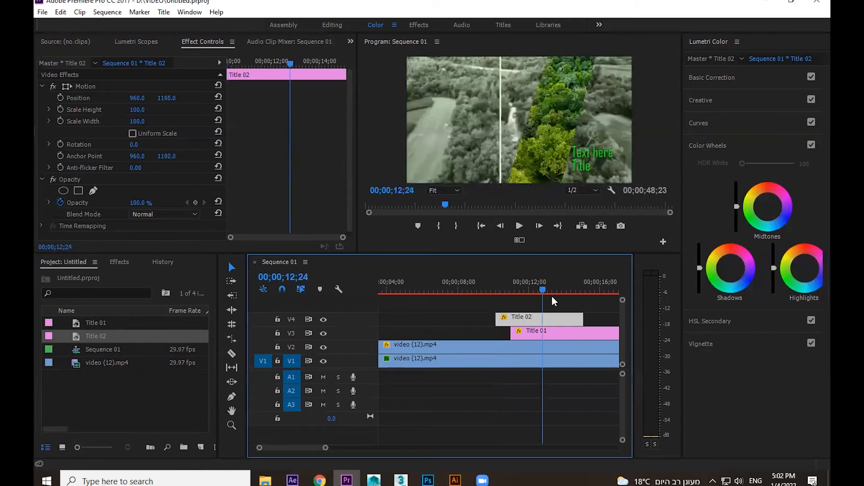
key("backslash")
key("minus")
left_click(533, 286)
key("equal")
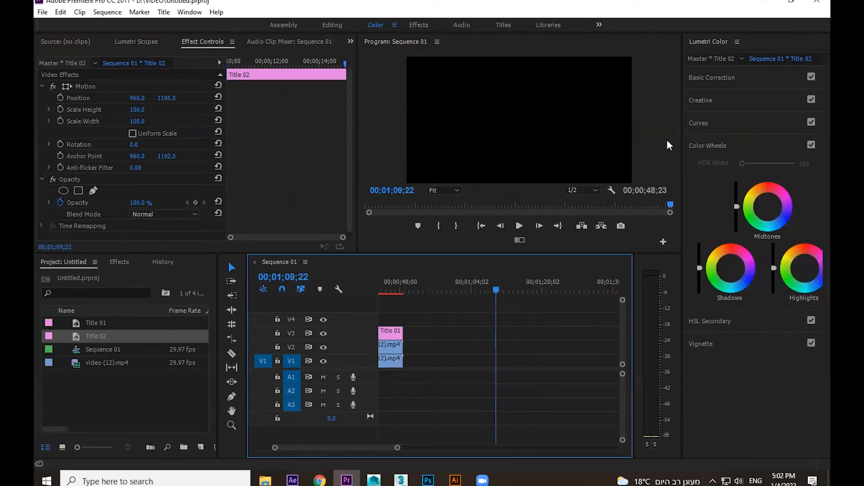
left_click(767, 2)
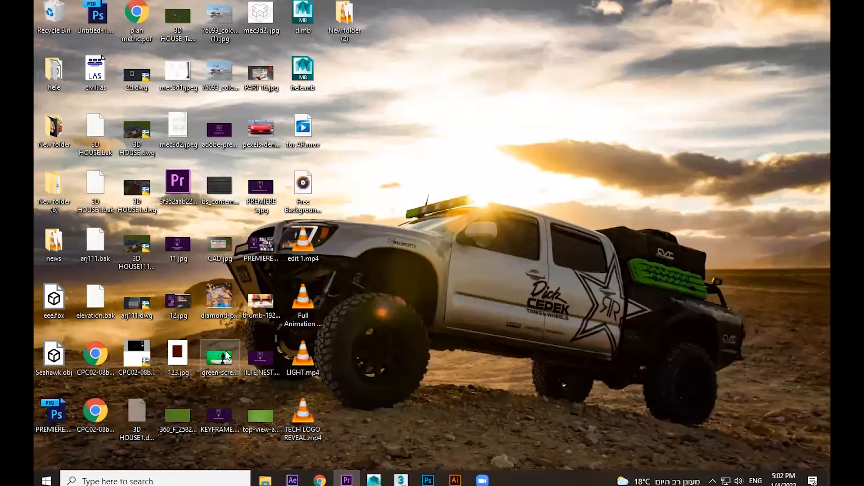
left_click_drag(269, 313, 500, 343)
left_click(504, 284)
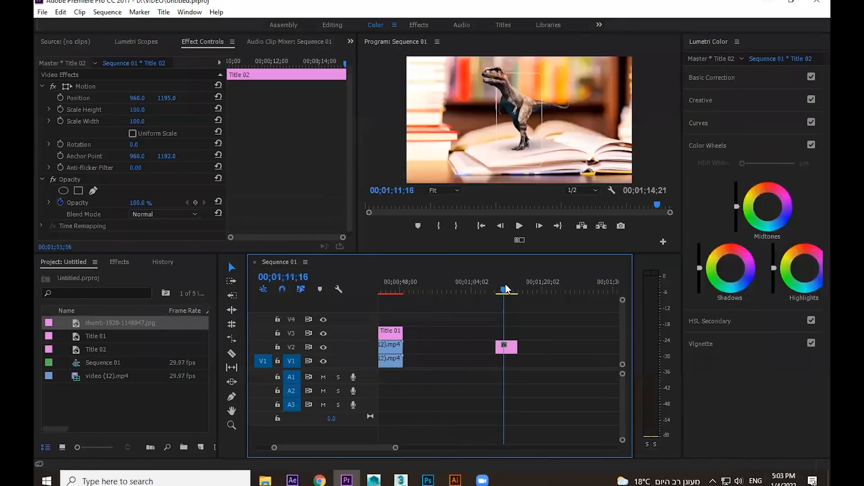
Step: Set the image clip's Scale to 34 and vertical Anchor Point to -33, trying out Rotation with each anchor position
left_click(506, 346)
left_click_drag(134, 110, 144, 115)
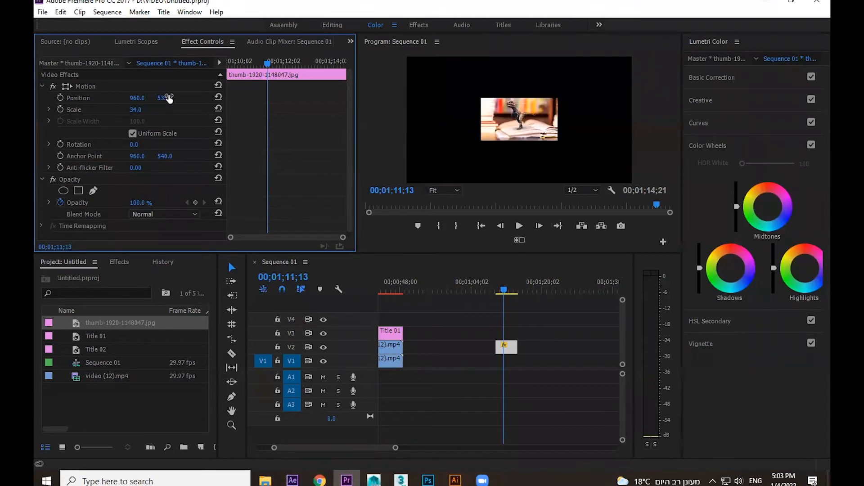
left_click_drag(134, 145, 173, 146)
key("ctrl+z")
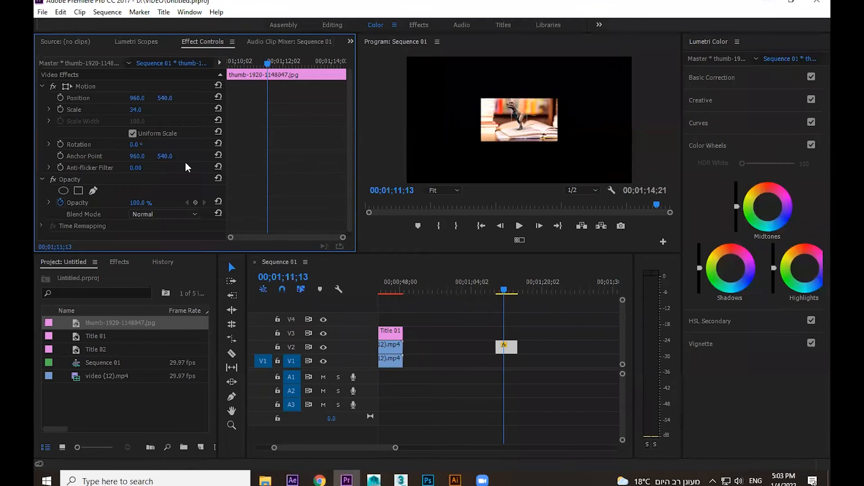
left_click_drag(158, 156, 115, 145)
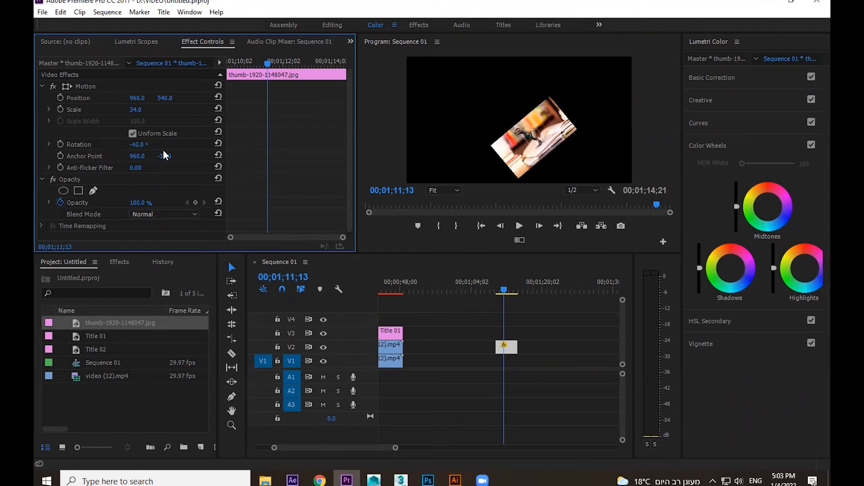
key("ctrl+z")
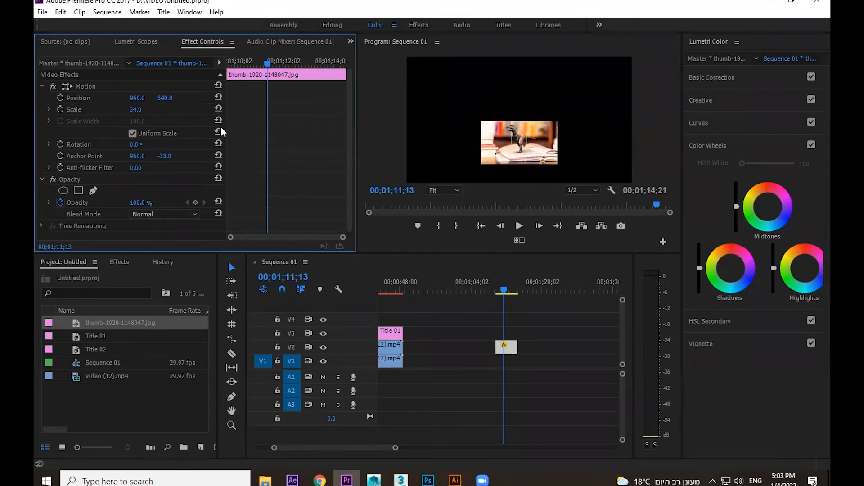
Step: Turn off Uniform Scale for the image clip, set its Scale Width to 34, and try out Scale Height, undoing the height change
left_click(132, 133)
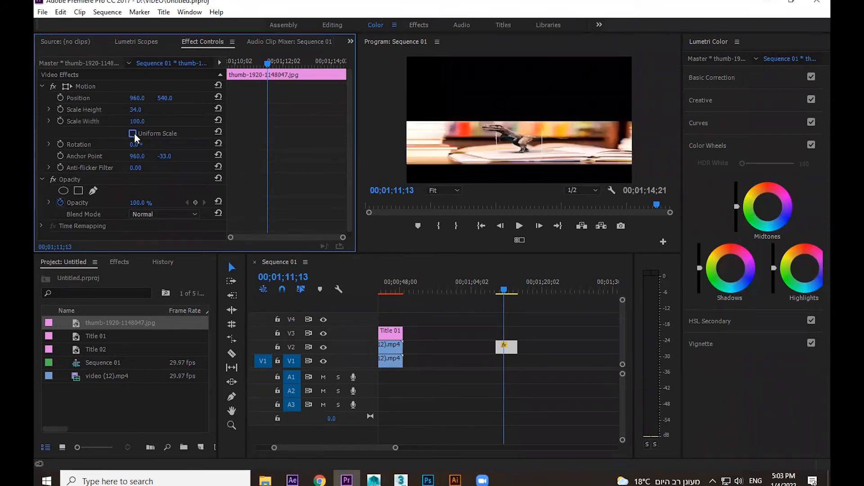
left_click(136, 122)
type("34")
key("Return")
mouse_move(136, 110)
left_mouse_down()
mouse_move(122, 110)
mouse_move(143, 110)
left_mouse_up()
key("ctrl+z")
Step: Move the image clip's vertical Anchor Point to -407 and then 1383, trying out Scale Height from each pivot
left_click_drag(166, 156, 202, 143)
mouse_move(129, 111)
left_mouse_down()
mouse_move(119, 111)
mouse_move(132, 112)
left_mouse_up()
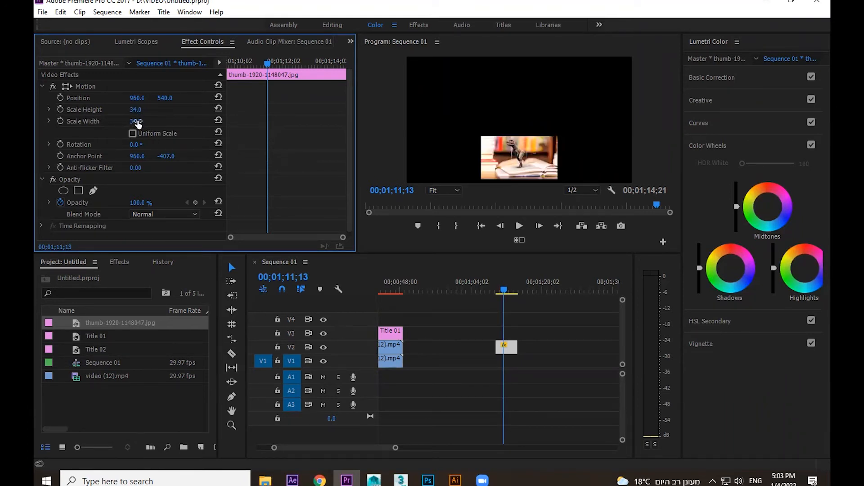
left_click_drag(166, 157, 116, 182)
mouse_move(135, 109)
left_mouse_down()
mouse_move(118, 110)
mouse_move(152, 109)
mouse_move(139, 109)
left_mouse_up()
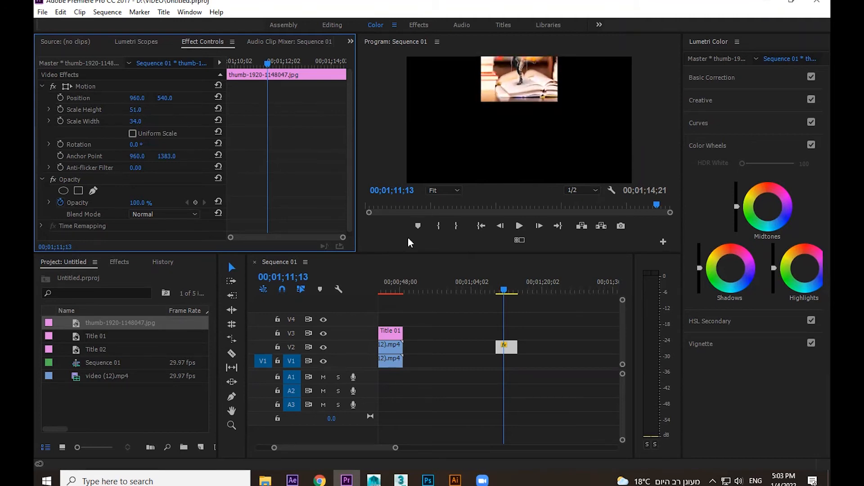
Step: Delete the test image clip from V2
left_click_drag(546, 332, 477, 363)
key("Delete")
key("minus")
key("minus")
key("minus")
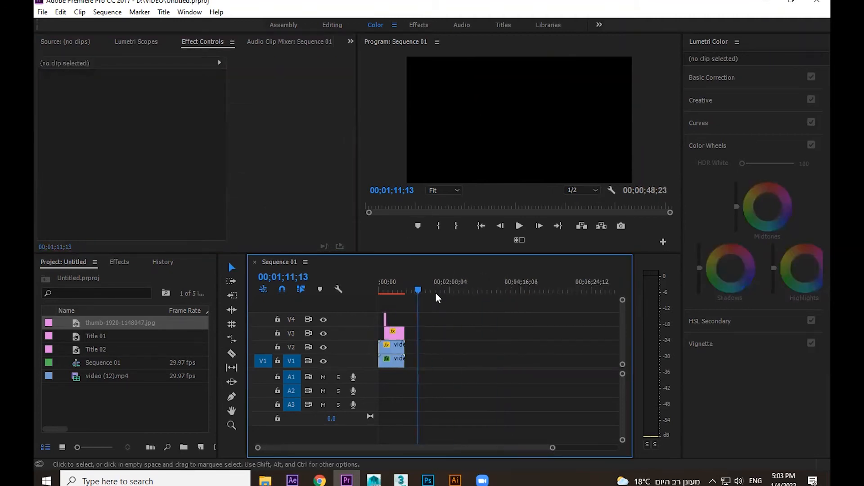
Step: Return to the start of Title 02 on V4 and play back the section with the white bar
left_click(388, 278)
key("equal")
key("equal")
key("equal")
key("equal")
left_click(472, 286)
left_click(492, 318)
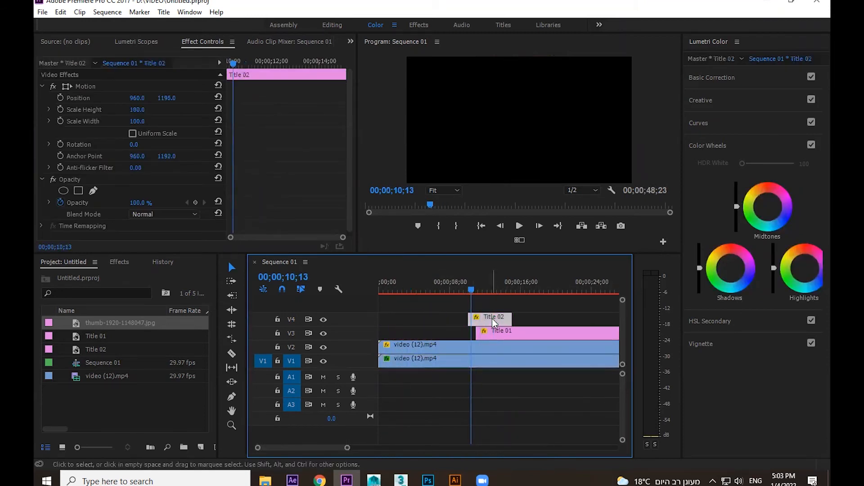
mouse_move(490, 289)
left_mouse_down()
mouse_move(482, 293)
mouse_move(500, 294)
mouse_move(490, 296)
left_mouse_up()
key("space")
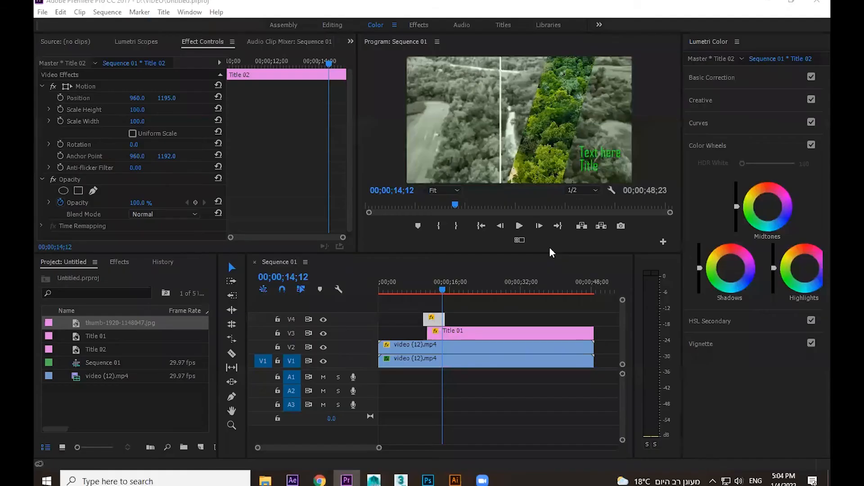
left_click(424, 282)
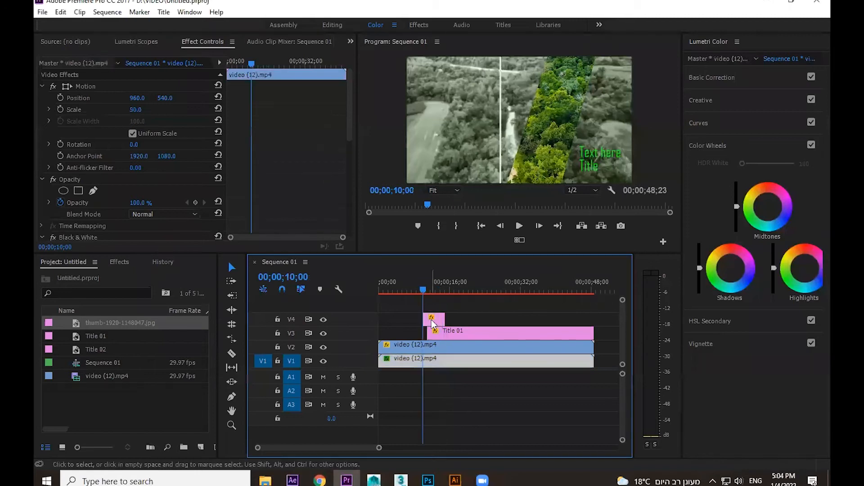
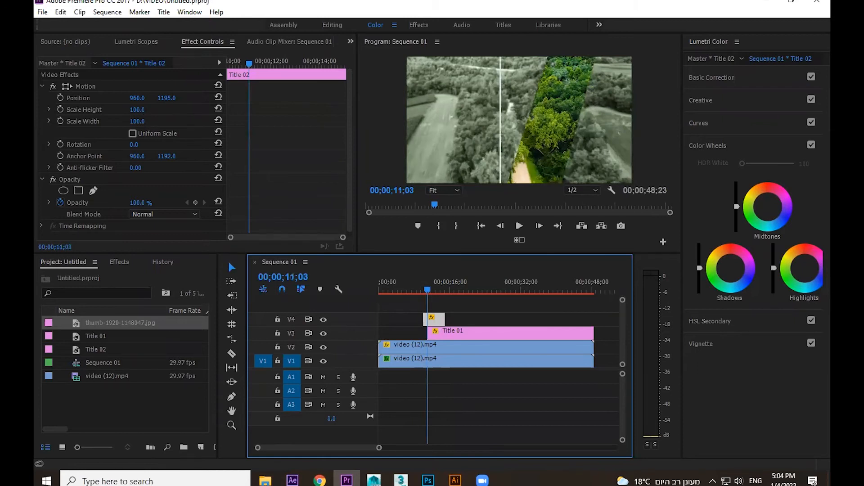
Step: Try out scaling Title 02 with its vertical Anchor Point at 865 and at other heights, and undo the changes
left_click_drag(137, 122, 153, 111)
key("ctrl+z")
left_click_drag(167, 157, 39, 157)
mouse_move(139, 110)
left_mouse_down()
mouse_move(166, 111)
mouse_move(99, 111)
mouse_move(139, 111)
left_mouse_up()
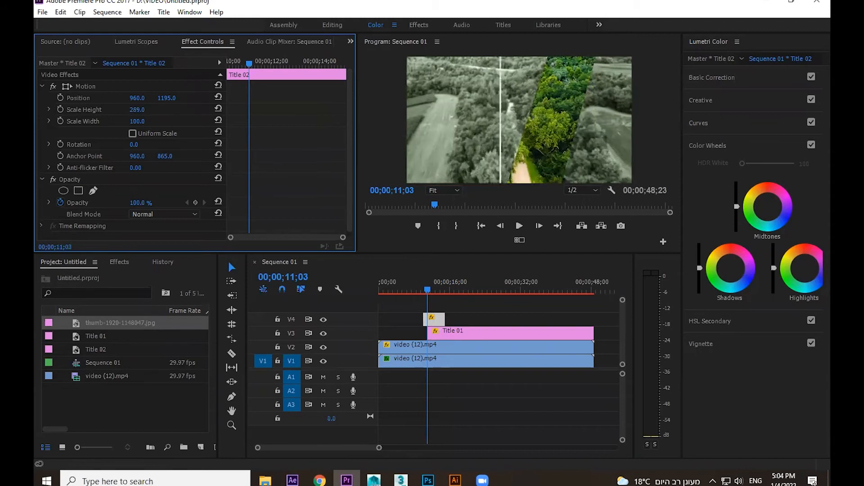
left_click_drag(165, 157, 55, 156)
left_click_drag(164, 156, 95, 157)
left_click_drag(138, 109, 160, 113)
key("ctrl+z")
key("ctrl+z")
Step: Set Title 02's uniform Scale to 51, its vertical Position to 781 and its vertical Anchor Point to 1556
left_click(132, 133)
left_click_drag(137, 110, 114, 109)
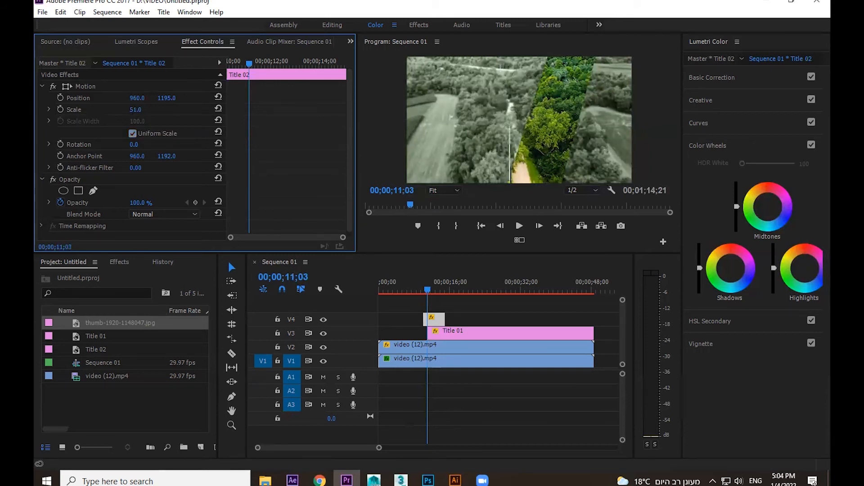
left_click_drag(166, 98, 58, 99)
left_click_drag(164, 158, 161, 121)
Step: Turn off Uniform Scale for Title 02 and set its Scale Width to 51
left_click(133, 133)
left_click(137, 121)
type("5")
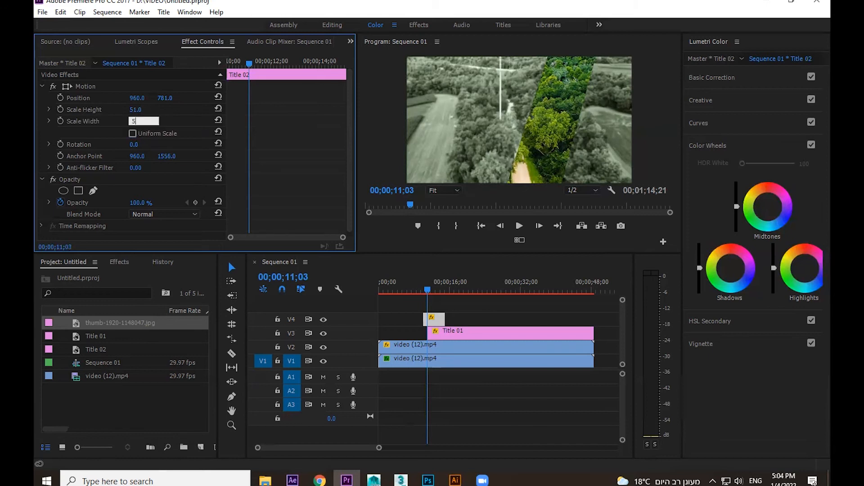
type("1")
key("Return")
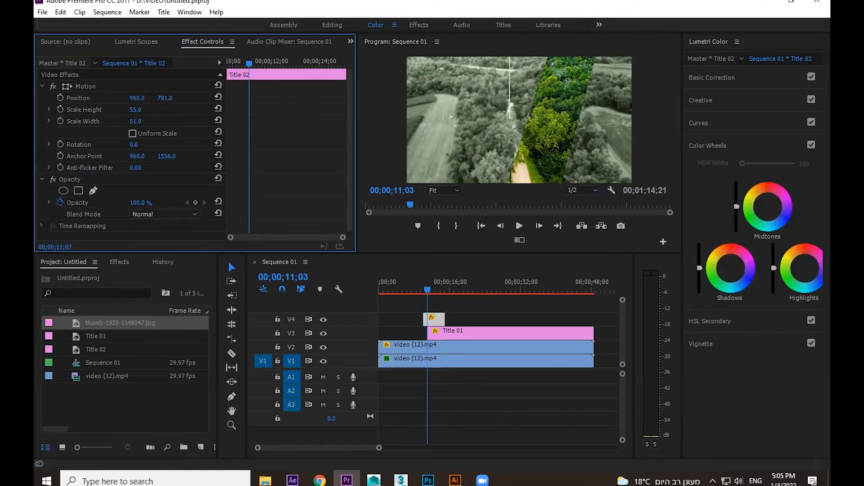
Step: Set Title 02's vertical Position to 1215 and its Scale Height to 26, trying heights of 41 and 120 on the way
left_click(136, 109)
type("41")
key("Return")
left_click_drag(166, 98, 316, 98)
left_click(135, 109)
type("120")
key("Return")
left_click_drag(137, 110, 111, 110)
left_click_drag(135, 110, 125, 110)
Step: Animate Title 02's Scale Height with varying keyframes, from 26 at 00;00;10;07 to 38 at 00;00;14;21
left_click_drag(427, 287, 424, 287)
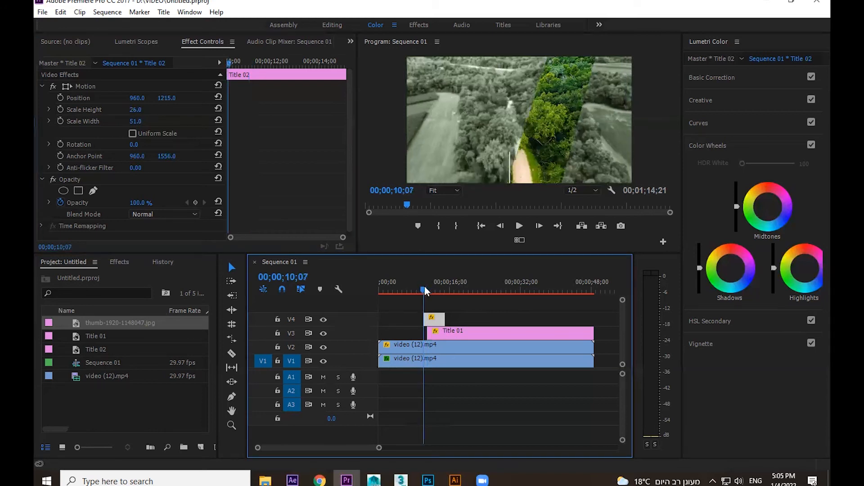
left_click(59, 110)
key("space")
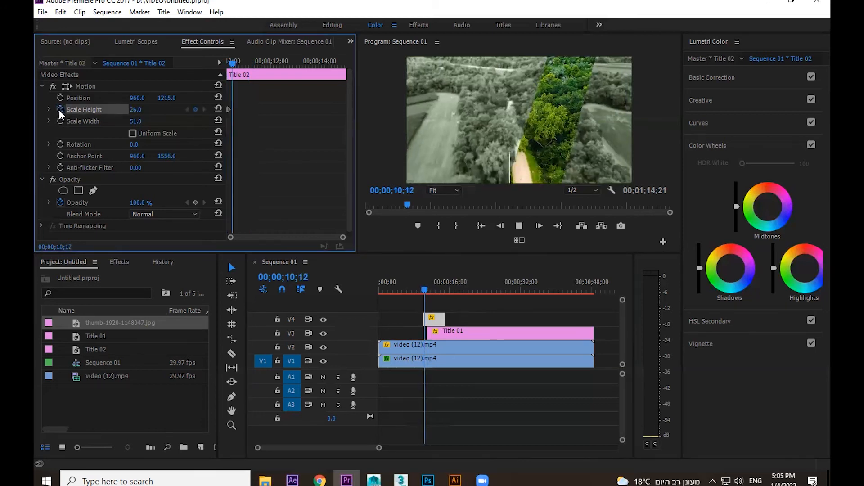
mouse_move(130, 110)
left_mouse_down()
mouse_move(103, 110)
mouse_move(166, 110)
mouse_move(121, 110)
mouse_move(151, 116)
mouse_move(129, 113)
left_mouse_up()
key("space")
key("space")
key("space")
key("space")
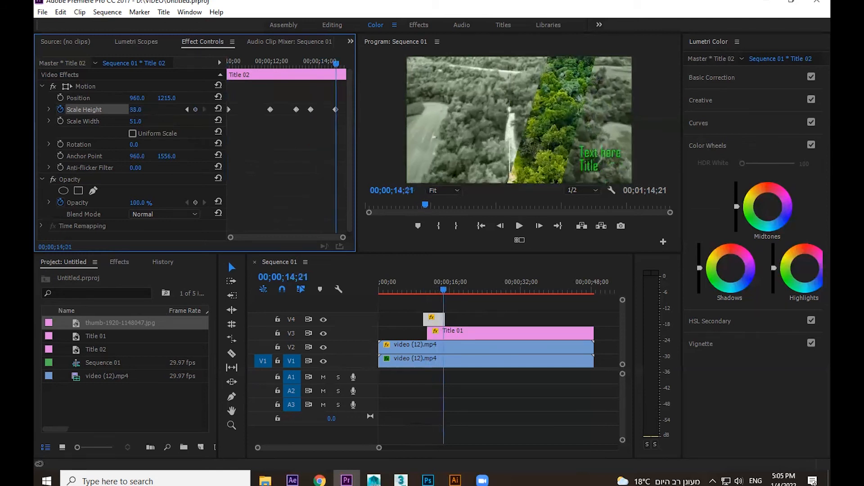
Step: Play back the bar's height animation from 00;00;09;26
left_click(424, 291)
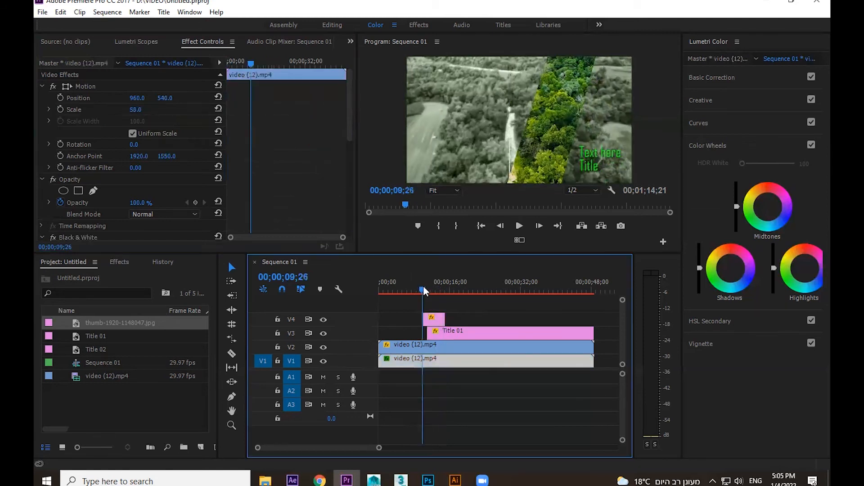
key("space")
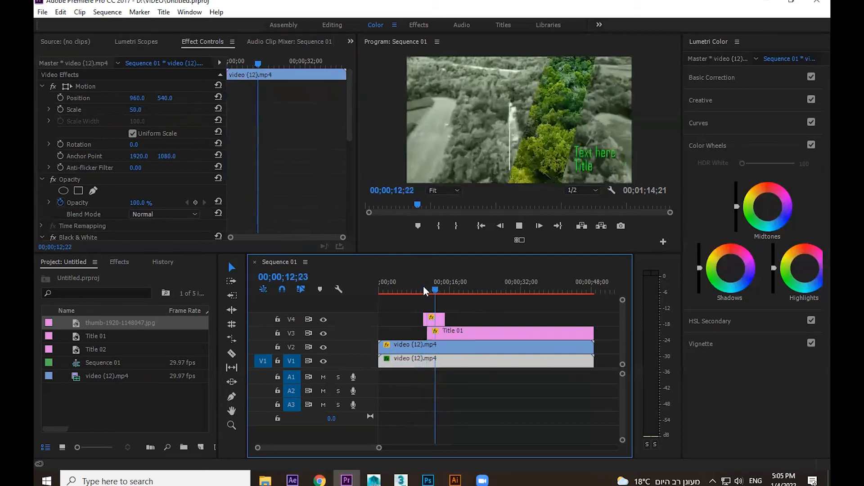
key("space")
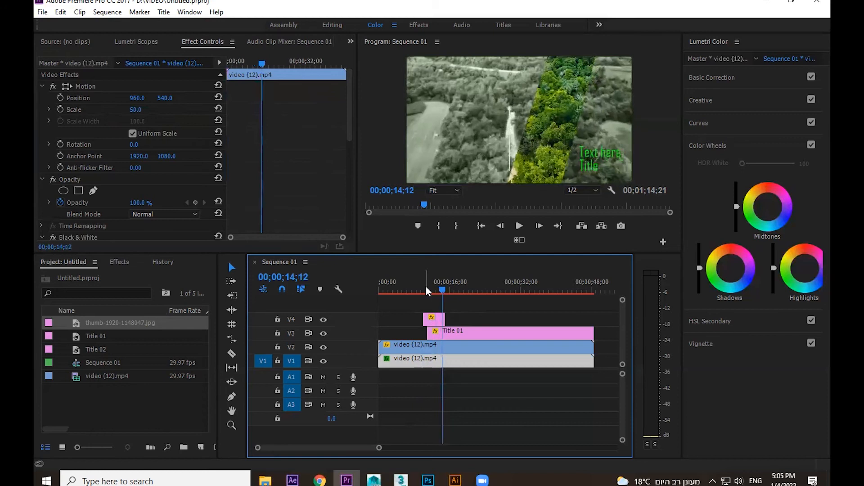
Step: Rotate Title 02 by 18° and set its horizontal Position to 882 so the bar follows the edge of the colour strip
left_click_drag(135, 146, 140, 146)
key("ctrl+z")
left_click(438, 321)
left_click(138, 145)
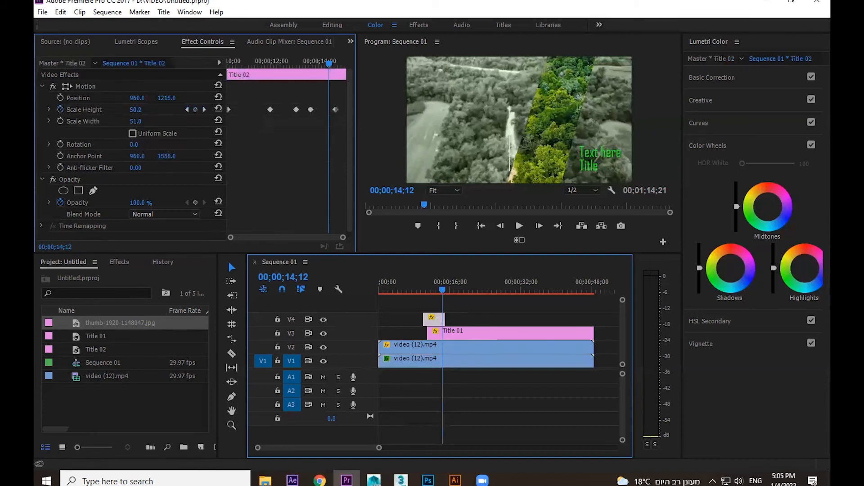
left_click_drag(138, 145, 147, 145)
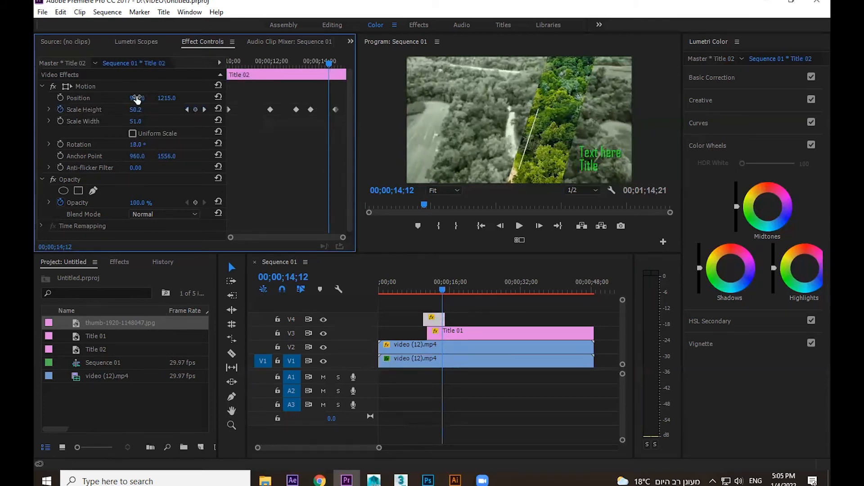
left_click_drag(137, 98, 104, 97)
key("space")
key("space")
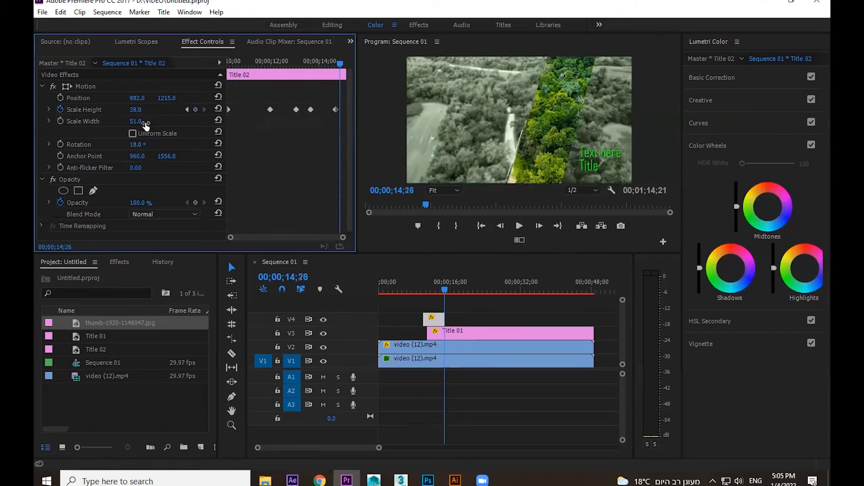
Step: Fine-tune Title 02's Rotation to 17.5°
left_click_drag(136, 145, 135, 145)
left_click_drag(151, 145, 135, 144)
left_click(136, 144)
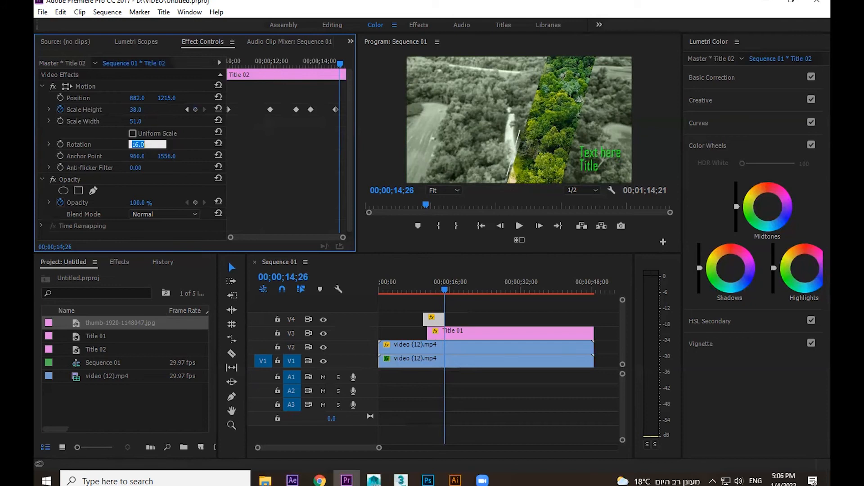
type("18")
key("Return")
left_click(149, 143)
type("17.5")
key("Return")
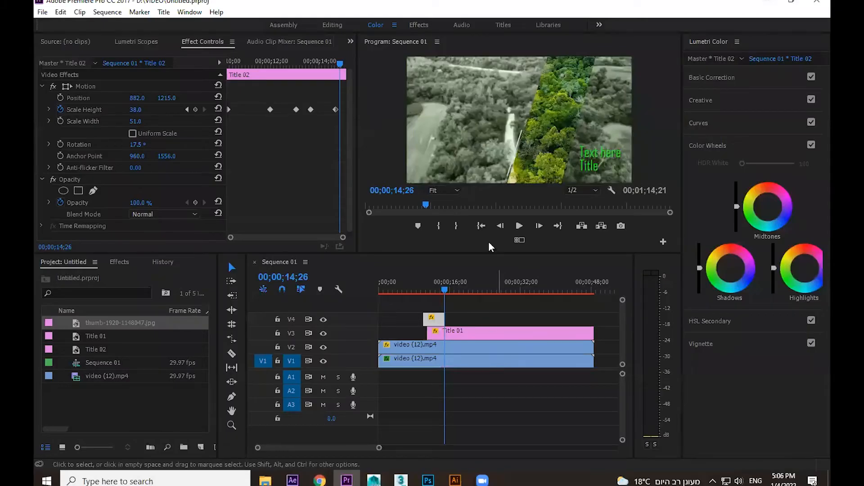
Step: Play back the tilted bar from 00;00;10;00 in the enlarged preview and check the frame at 00;00;12;03
left_click(424, 288)
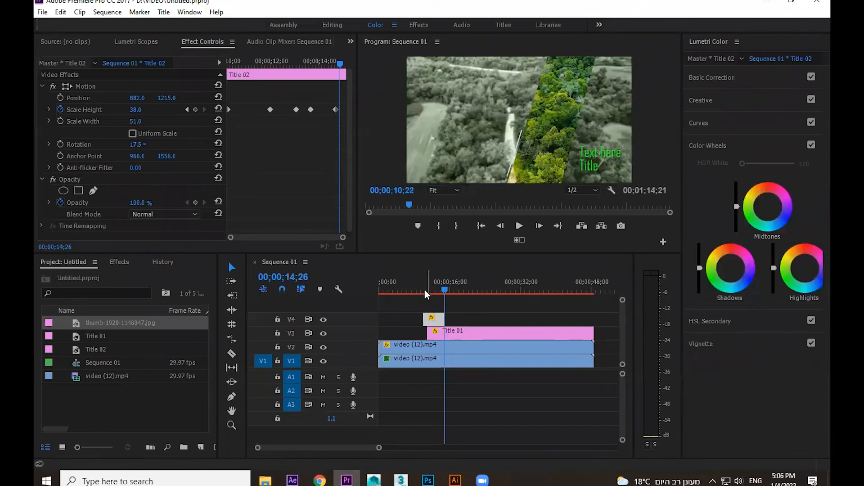
key("d")
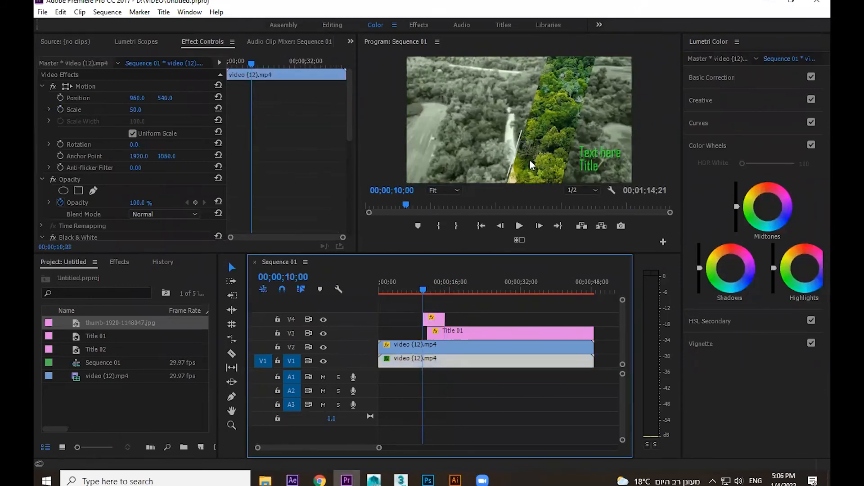
key("space")
key("grave")
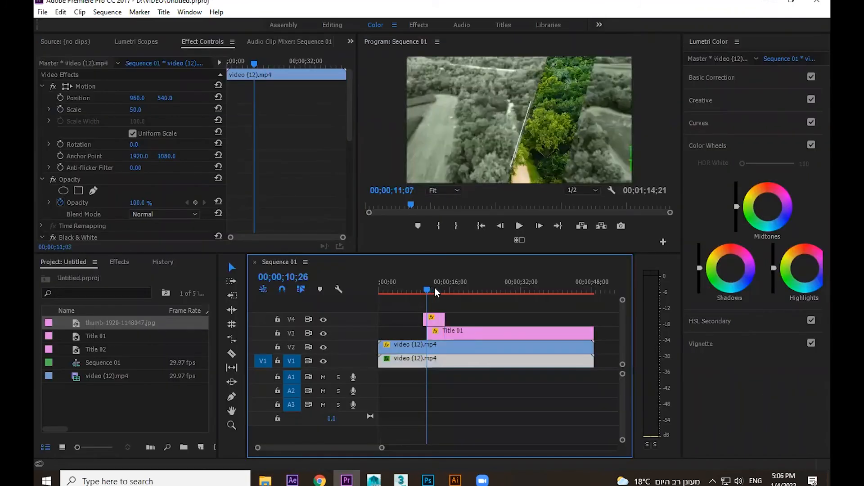
left_click_drag(426, 286, 432, 287)
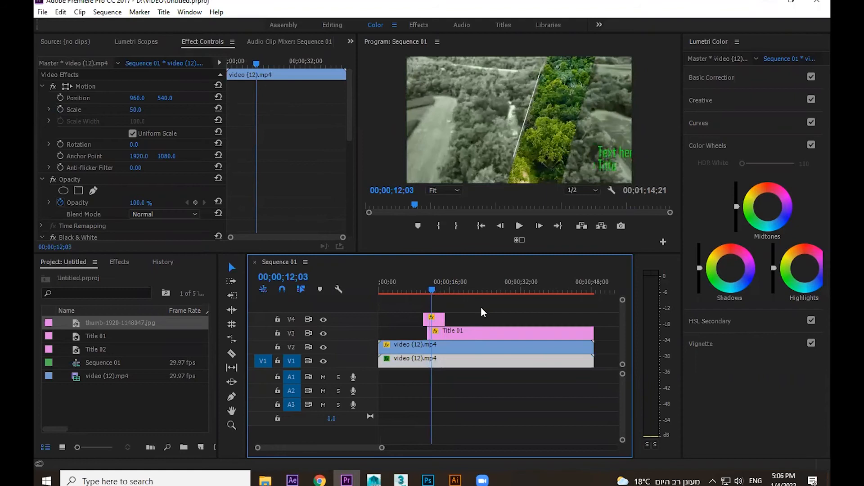
Step: Duplicate Title 02 with V4 as the target track and place the copy on V5 directly above the original
left_click(439, 319)
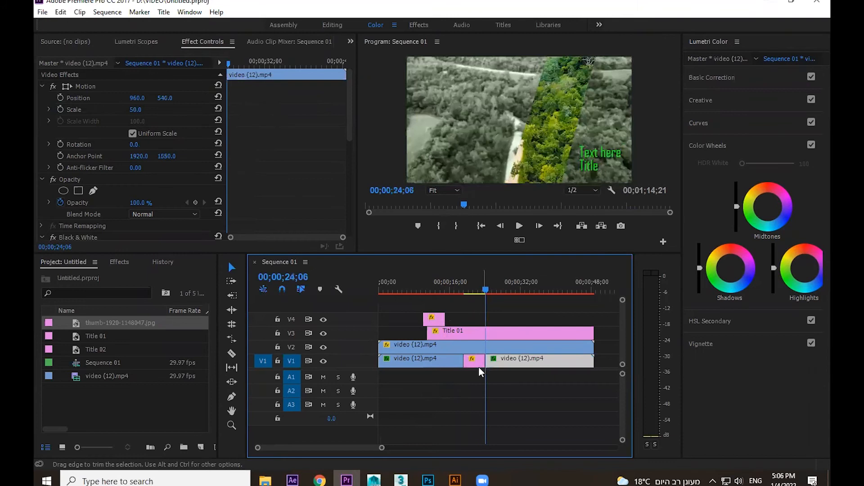
key("ctrl+z")
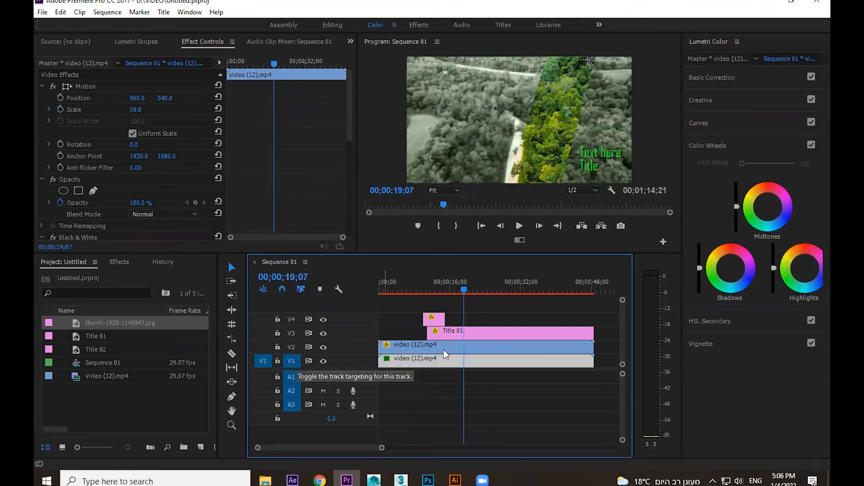
left_click(434, 323)
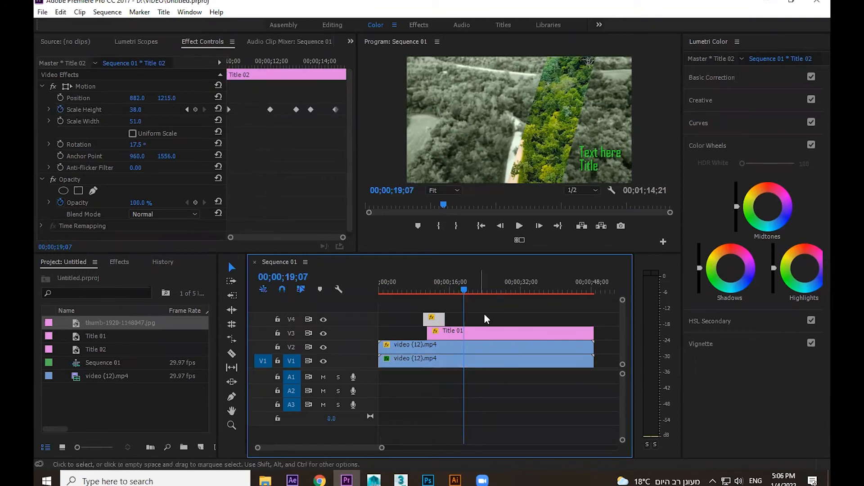
left_click(295, 361)
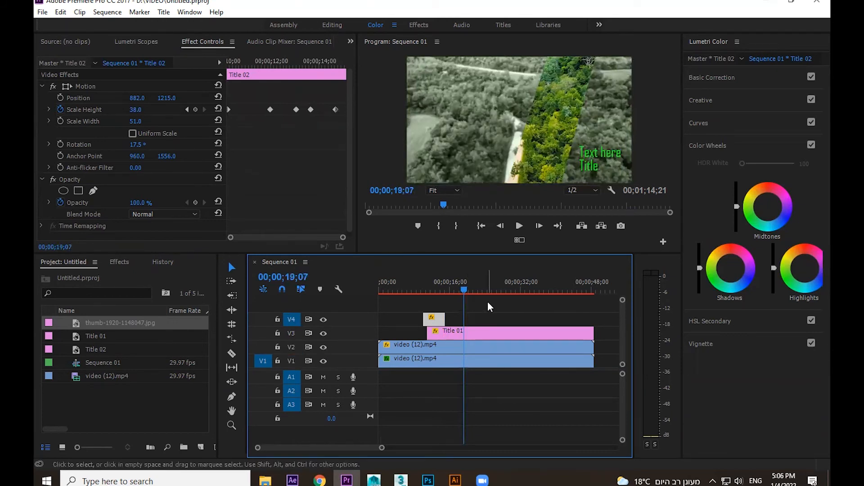
key("ctrl+v")
left_click_drag(470, 321, 435, 307)
Step: Move the V5 copy of Title 02 to the other edge of the colour strip, at Position 1430, 997
left_click(459, 282)
left_click(435, 282)
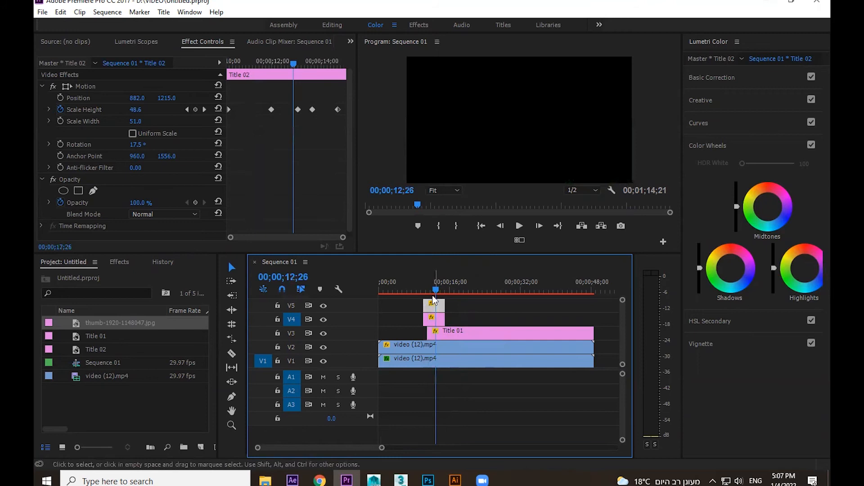
left_click_drag(137, 98, 354, 97)
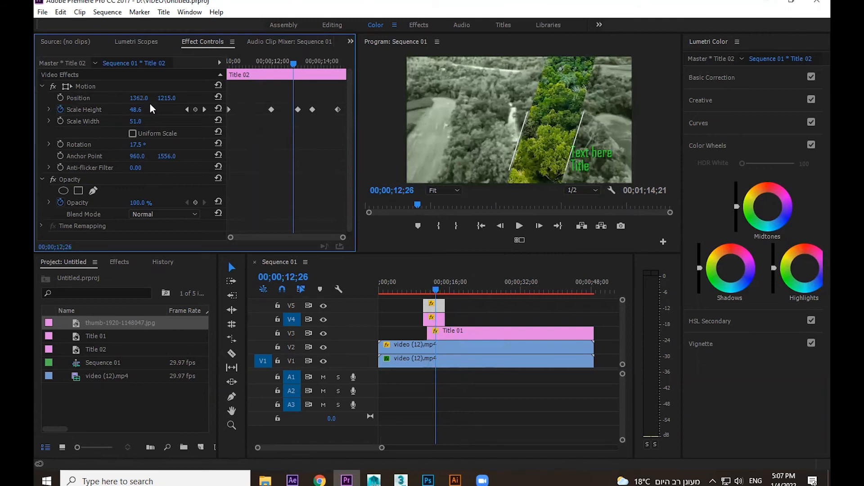
left_click_drag(173, 99, 72, 99)
left_click_drag(139, 99, 171, 99)
Step: Set the V5 copy's Rotation to 16.5°, trying 17° first
left_click_drag(136, 146, 136, 146)
left_click(136, 144)
type("17")
key("Return")
left_click(136, 145)
type("16.5")
key("Return")
Step: Play back the section with both bars and check the frame at 00;00;13;07
left_click(420, 288)
key("space")
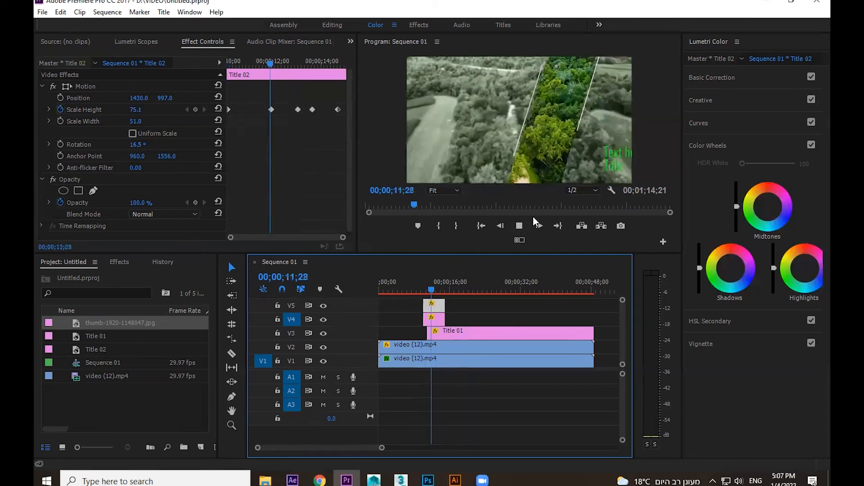
key("space")
left_click(437, 285)
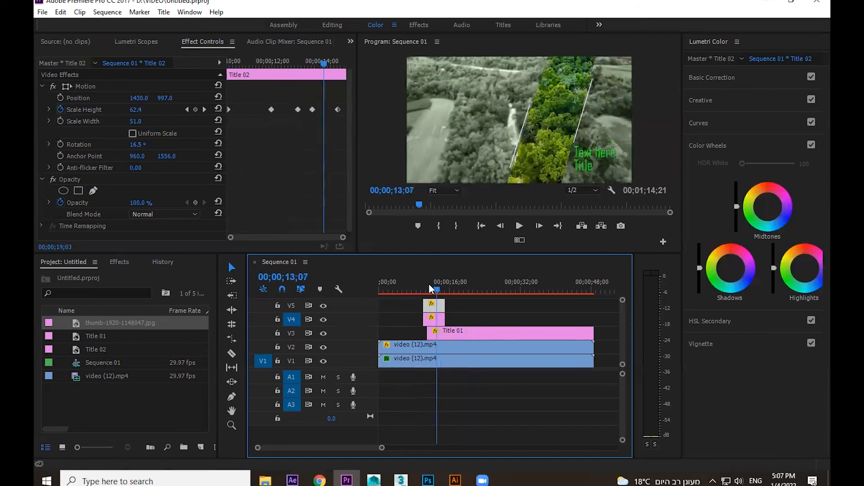
Step: Move the three middle Scale Height keyframes of the V5 bar earlier in time and play back the result in an enlarged program view
left_click(440, 285)
left_click(438, 287)
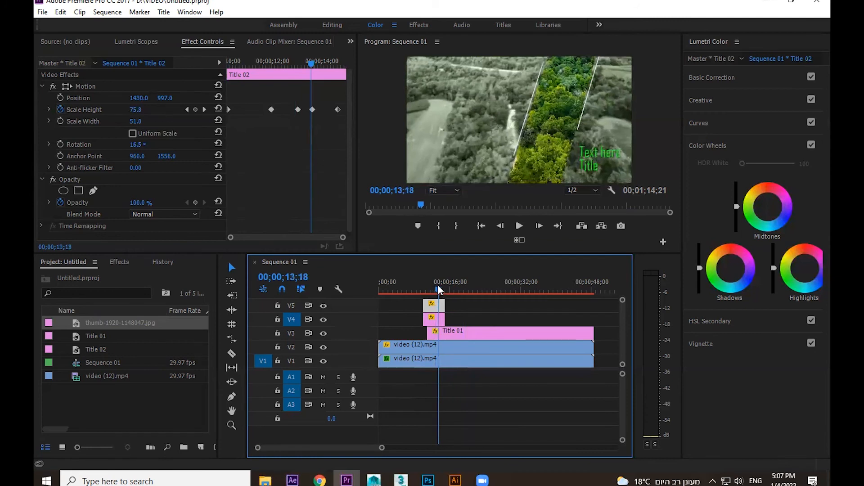
left_click(436, 285)
left_click(435, 285)
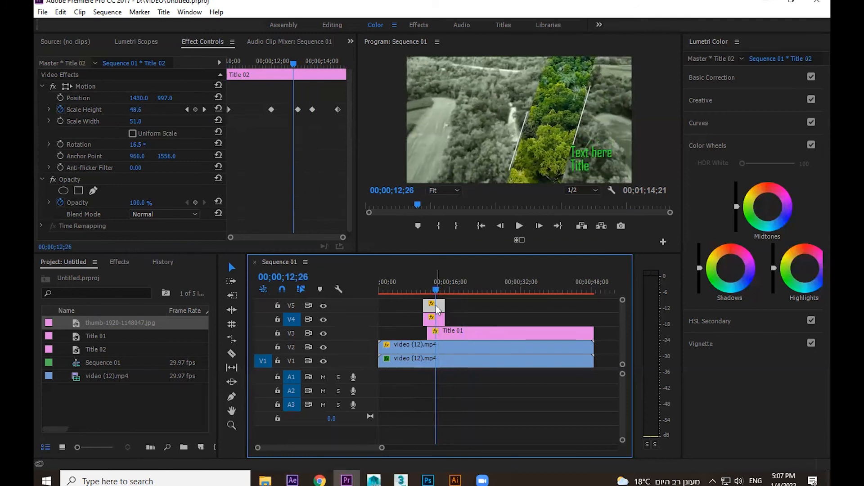
left_click_drag(271, 110, 297, 109)
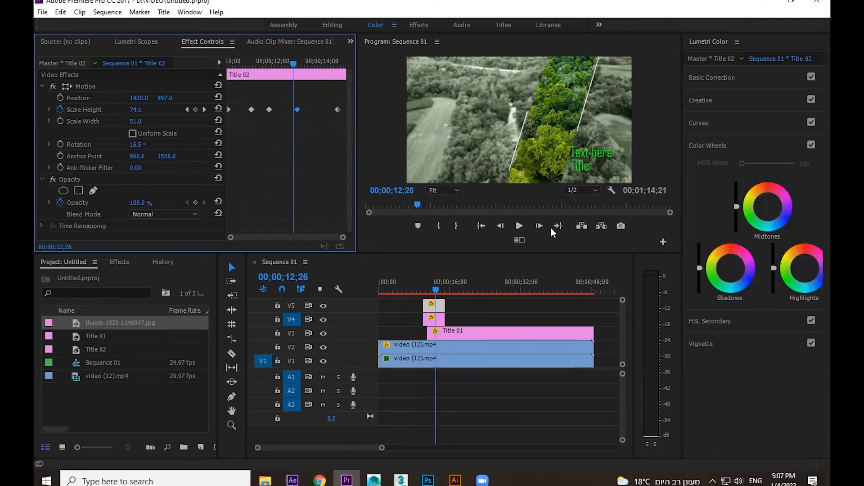
key("space")
key("grave")
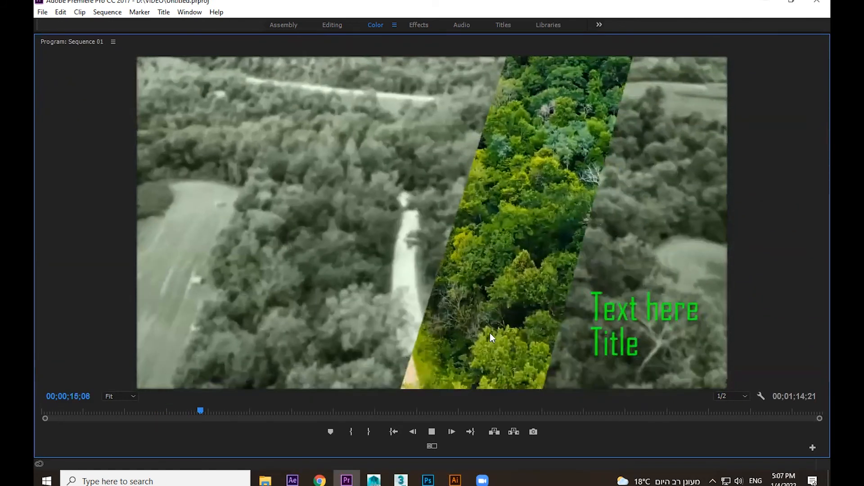
key("grave")
Step: Add a Scale Height keyframe of 111.5 to the V5 bar at 00;00;13;22
left_click(441, 283)
left_click_drag(442, 282, 439, 283)
left_click(432, 306)
left_click_drag(136, 109, 192, 121)
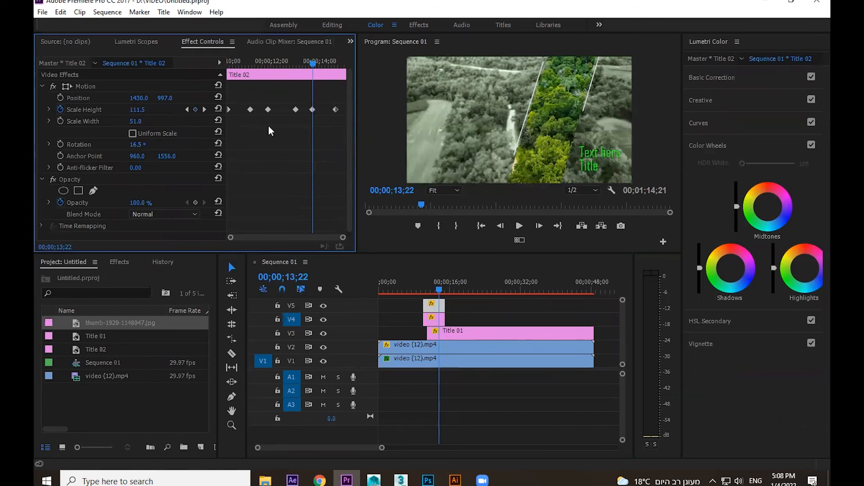
Step: Set the V4 bar's Scale Height to 92 at 00;00;13;02 and play back both bars enlarged from 00;00;09;18
left_click(186, 110)
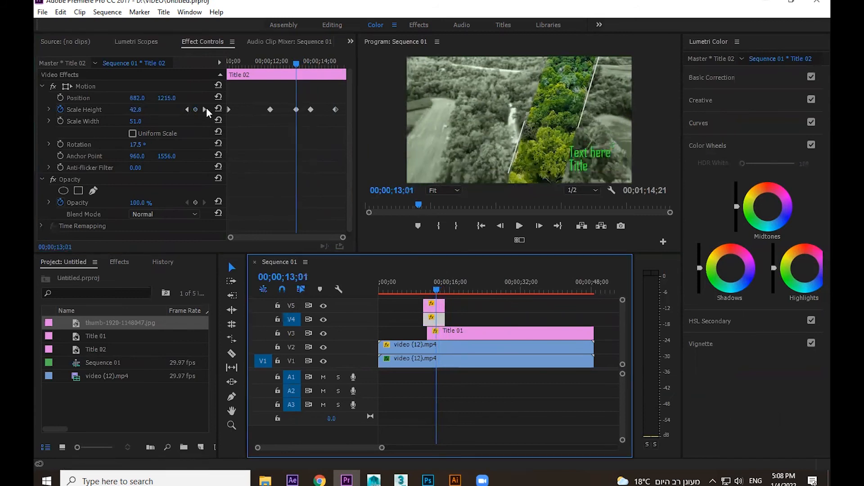
left_click(205, 109)
left_click_drag(137, 111, 158, 111)
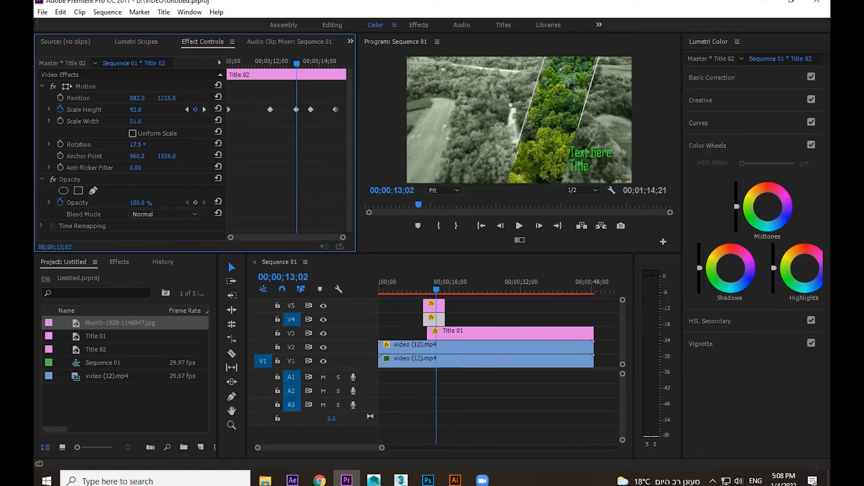
left_click(421, 283)
key("grave")
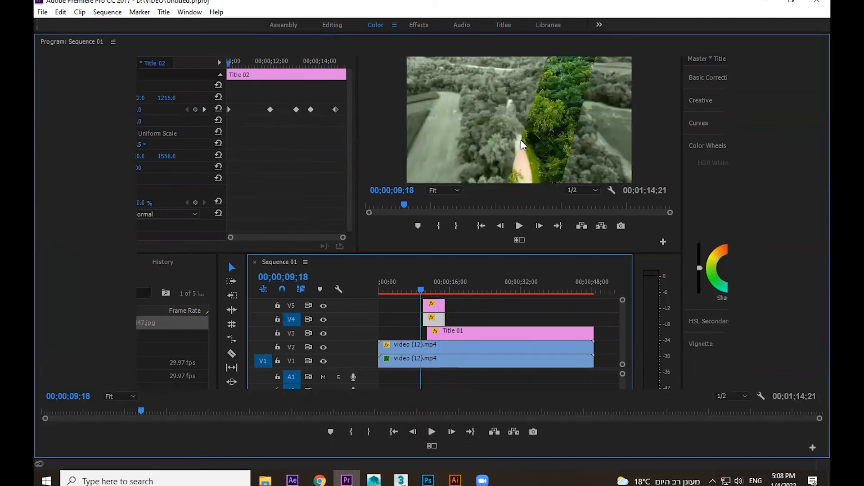
key("space")
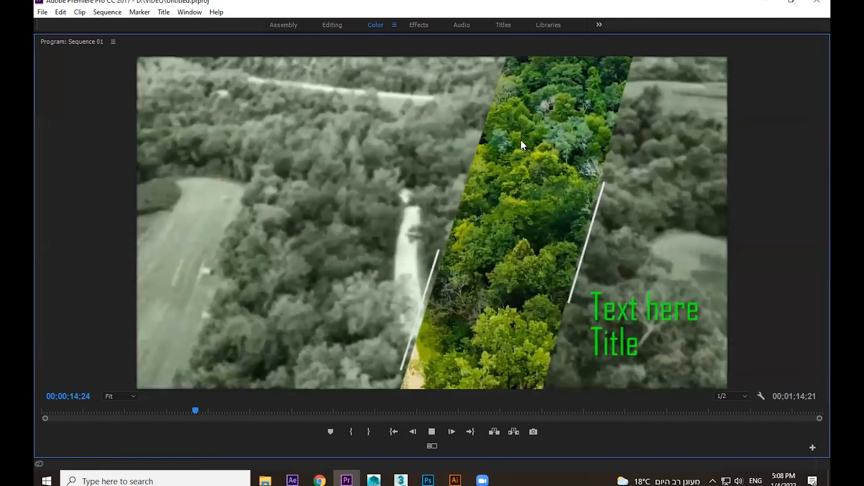
key("space")
key("grave")
Step: Mark the sequence's Out point at 00;00;15;00, where the two bar clips end
left_click_drag(450, 290, 443, 290)
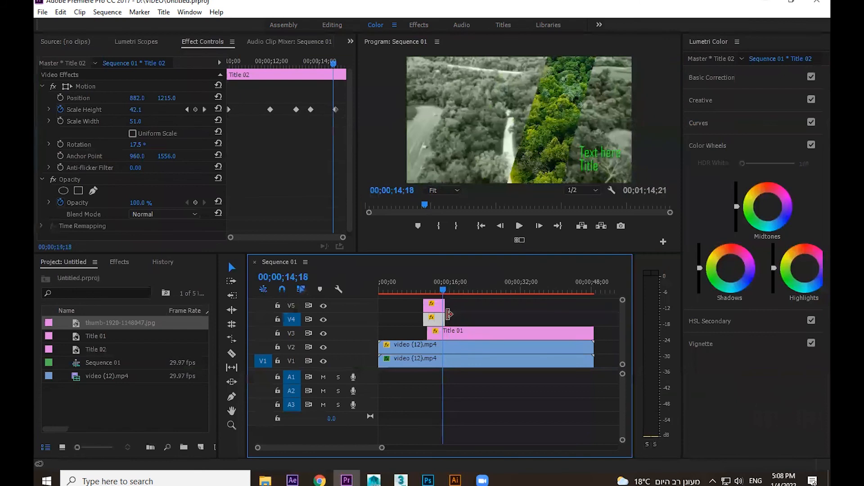
left_click_drag(593, 332, 594, 350)
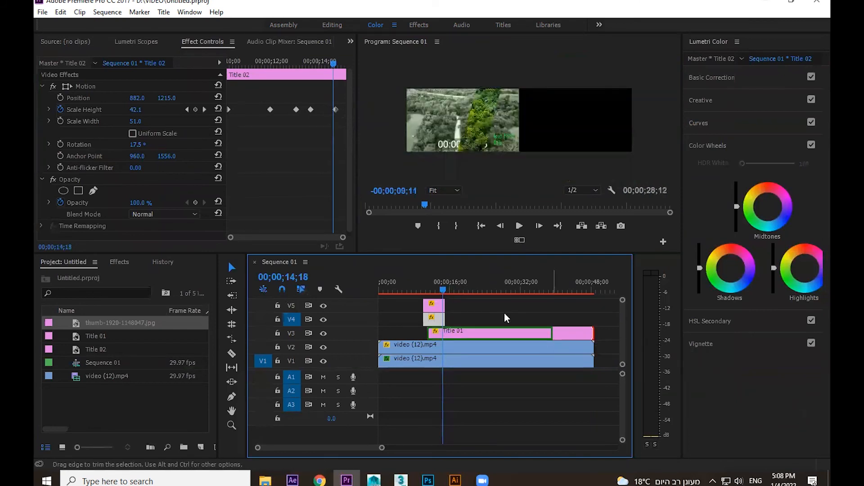
left_click(447, 289)
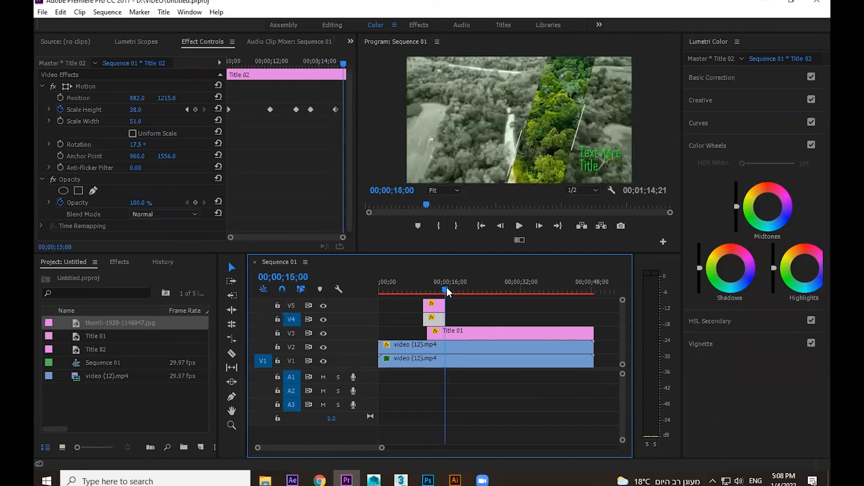
key("o")
Step: Play back the marked range from the sequence start in an enlarged view and check the frame at 00;00;11;26
left_click(422, 290)
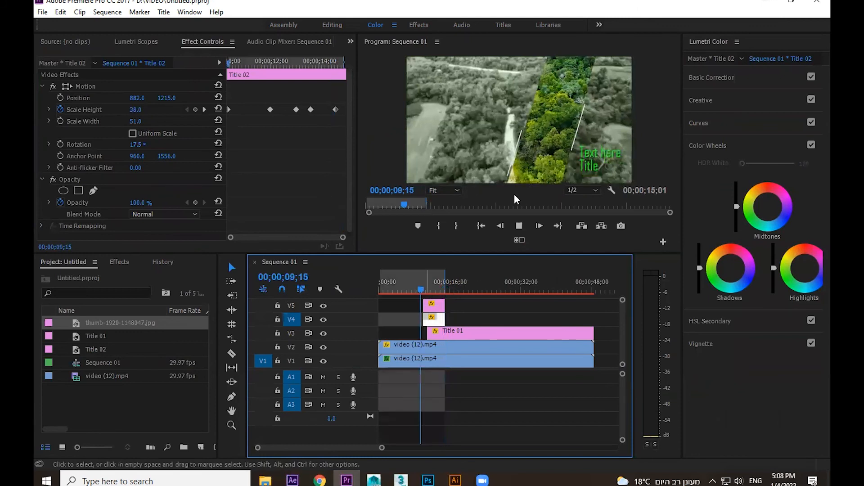
key("space")
key("space")
key("Home")
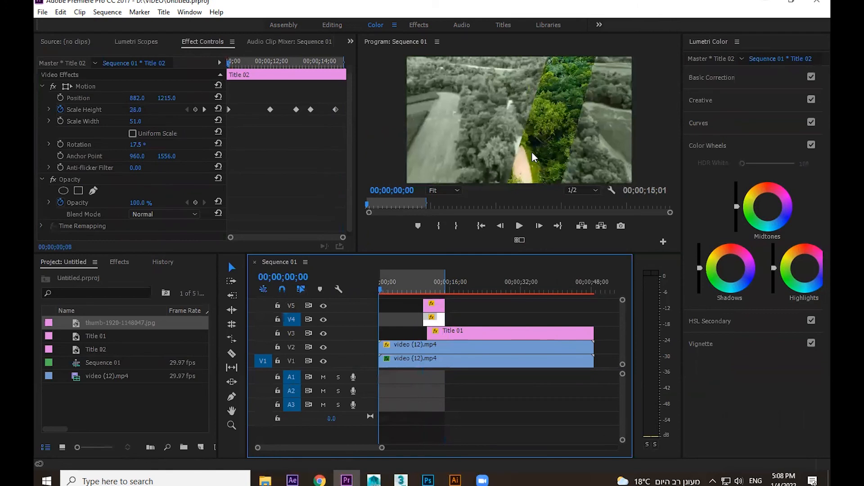
key("grave")
key("space")
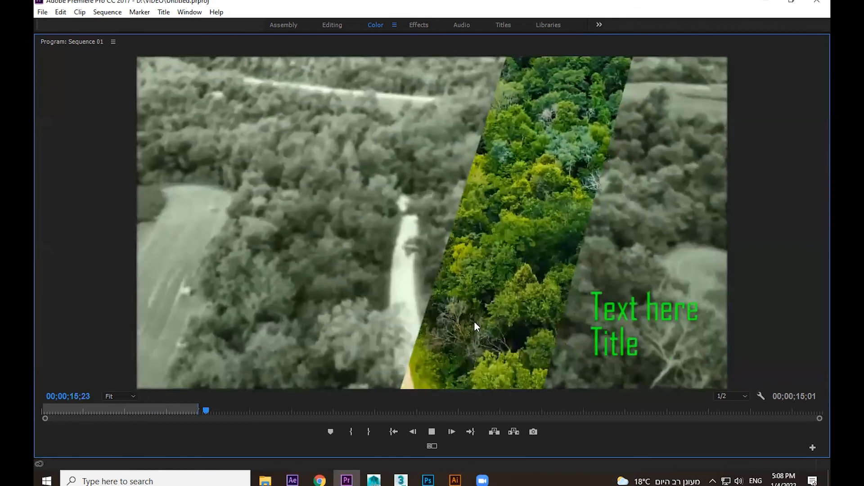
key("grave")
left_click(433, 283)
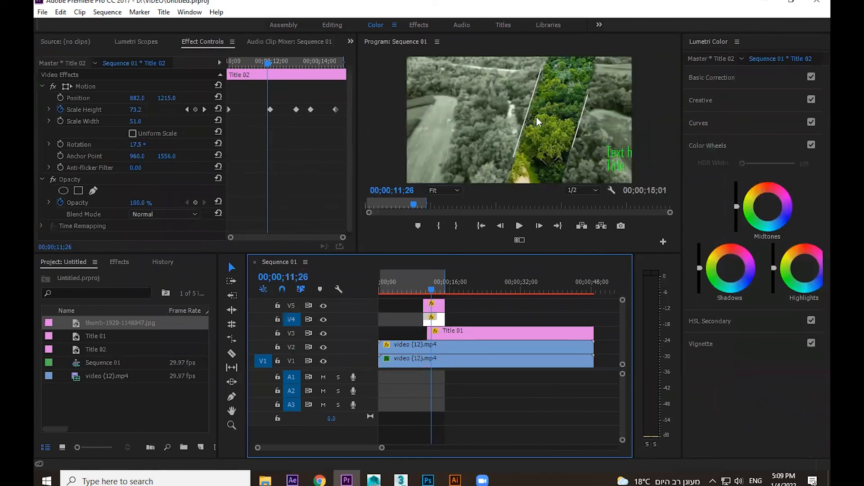
left_click(529, 286)
key("minus")
left_click(500, 286)
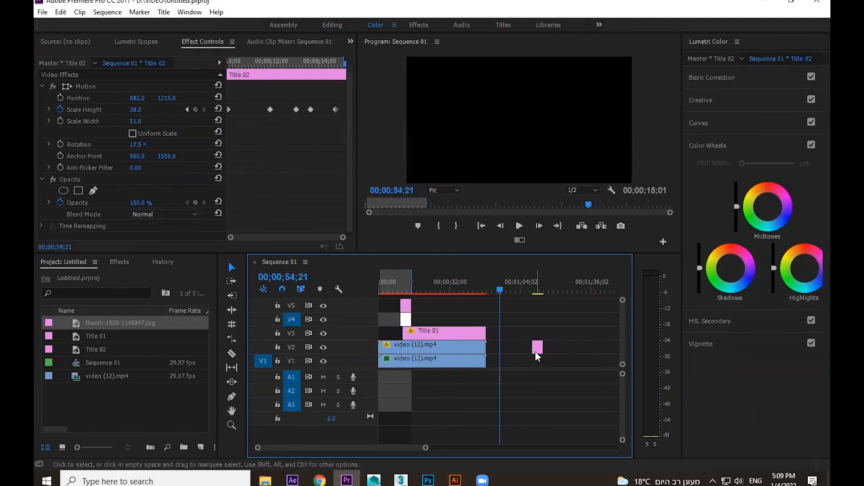
left_click(536, 351)
key("Delete")
key("equal")
key("equal")
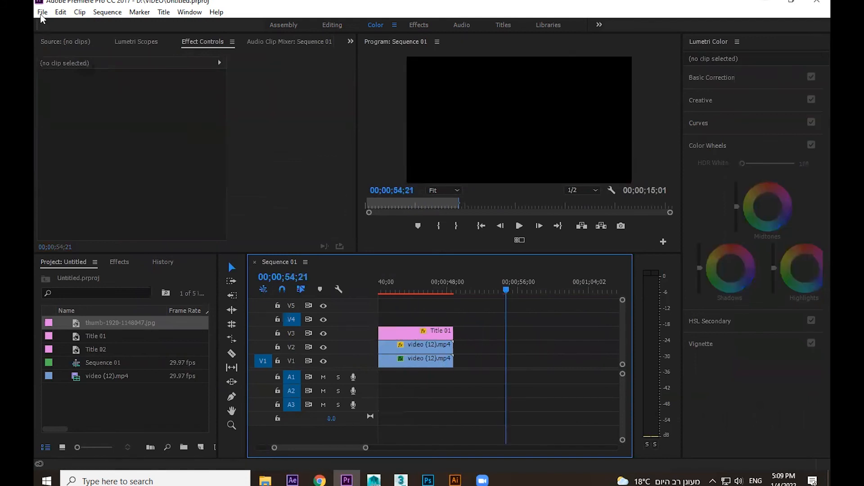
Step: Create a new title containing a thin white vertical rectangle about 17.8 wide and 1087.8 high that extends above the frame
left_click(43, 12)
mouse_move(59, 19)
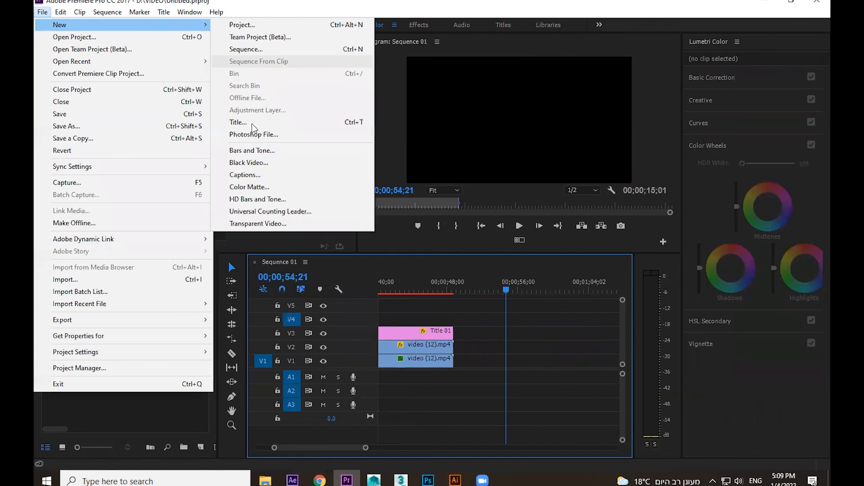
left_click(252, 123)
left_click(467, 290)
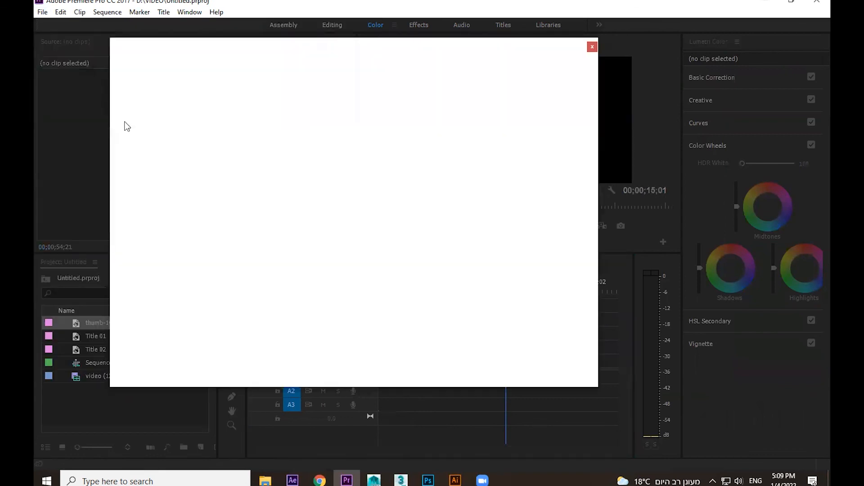
left_click_drag(269, 163, 270, 273)
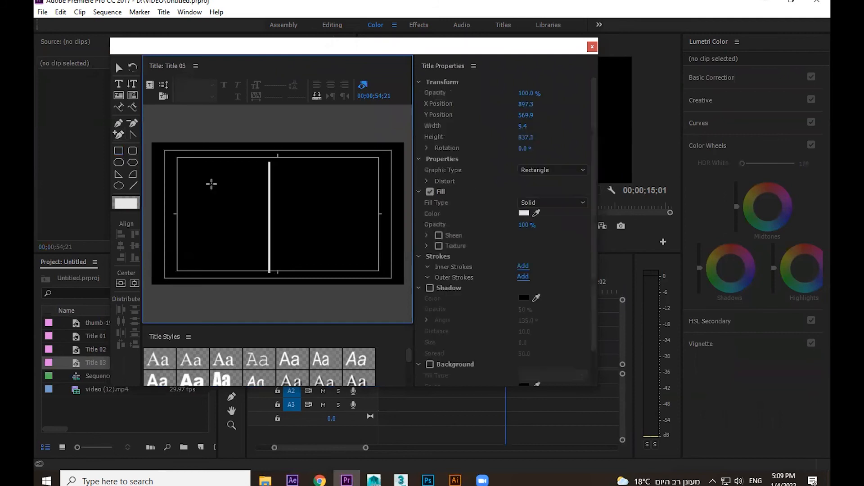
left_click(120, 68)
left_click_drag(272, 162, 270, 128)
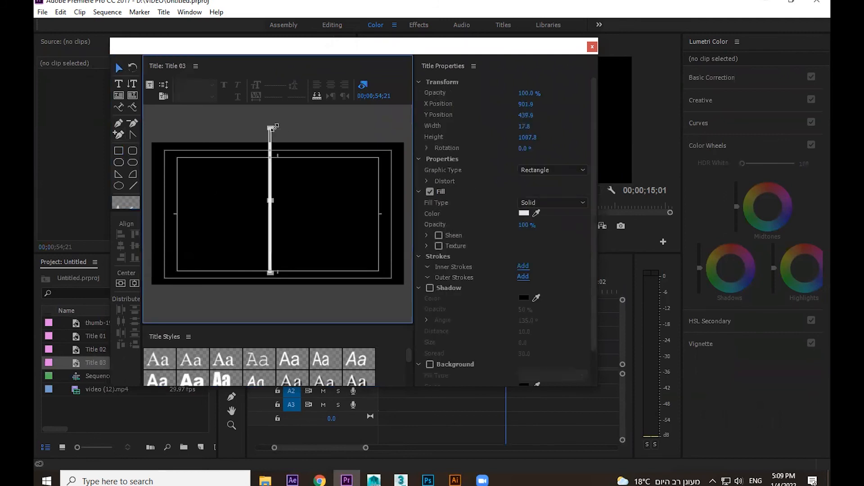
left_click(593, 47)
Step: Place Title 03 on V2 in the empty area after the footage and set its vertical Position to 577
left_click_drag(93, 363, 510, 347)
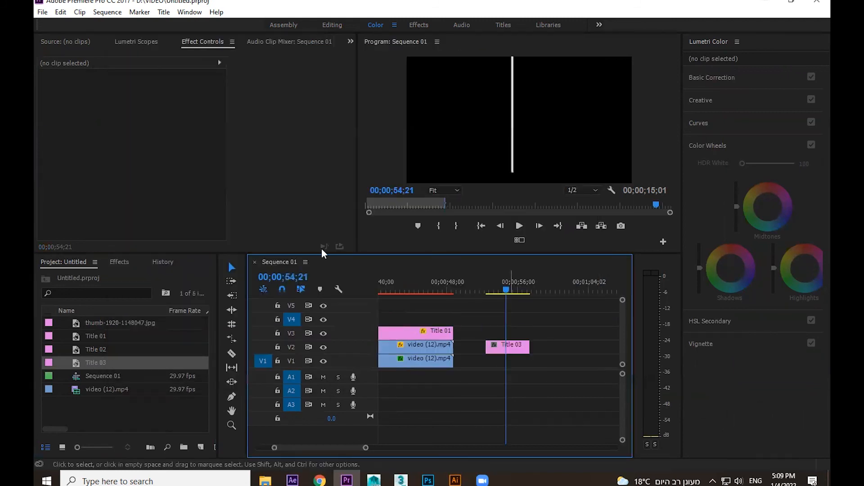
left_click(510, 347)
left_click_drag(165, 99, 185, 98)
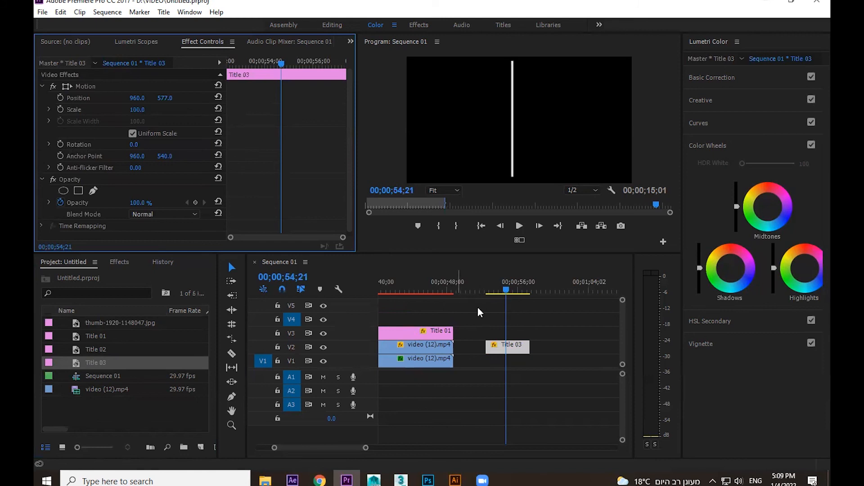
Step: Turn off Uniform Scale for Title 03 and set its vertical Position to 1000, testing Scale Height and Anchor Point values
left_click(412, 284)
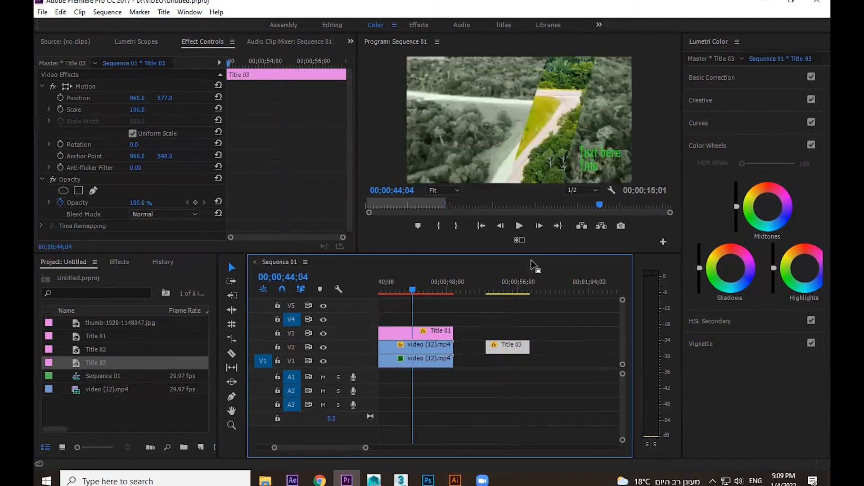
left_click(487, 291)
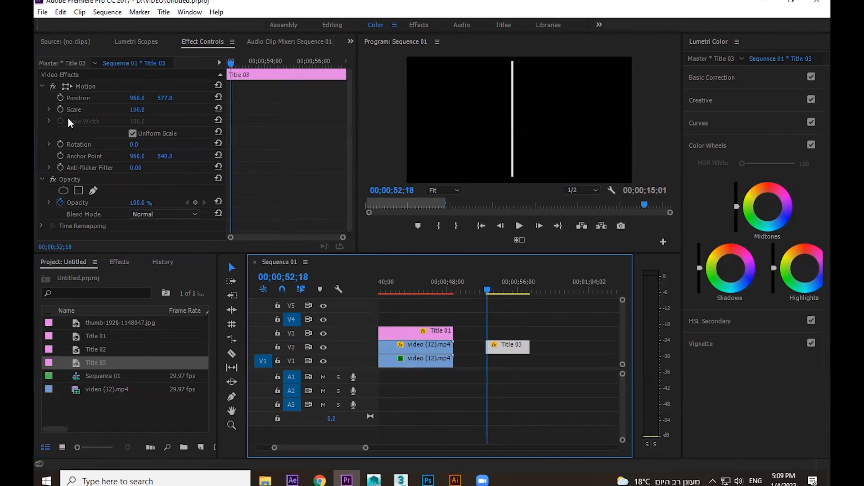
left_click(132, 133)
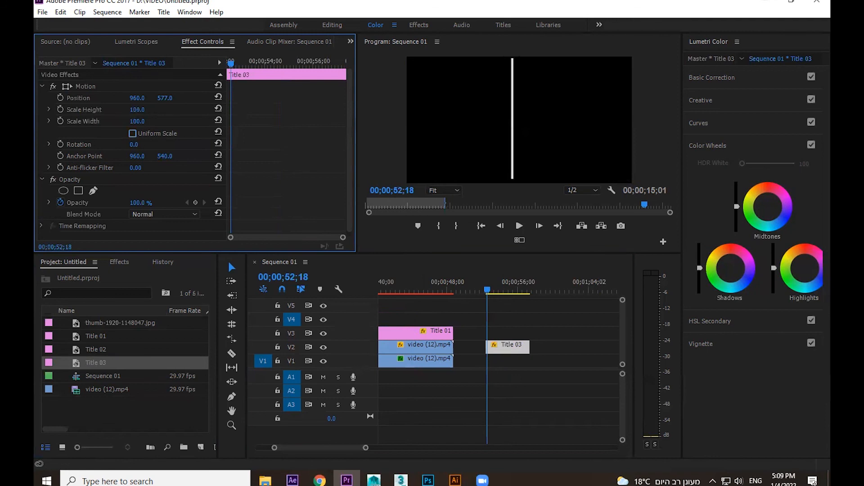
left_click_drag(135, 110, 116, 109)
left_click_drag(166, 157, 314, 158)
left_click_drag(166, 158, 145, 141)
left_click_drag(136, 109, 225, 109)
left_click_drag(163, 98, 140, 109)
Step: Set Title 03's vertical Anchor Point to 1098 near the bar's lower end and reduce its Scale Height to 15
left_click_drag(165, 156, 180, 155)
left_click_drag(137, 110, 142, 110)
left_click_drag(141, 109, 131, 109)
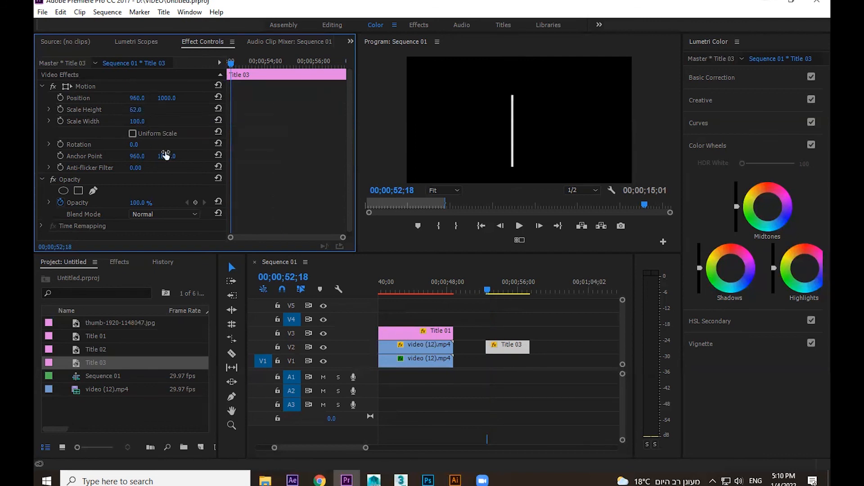
left_click_drag(166, 158, 177, 157)
left_click_drag(135, 110, 126, 109)
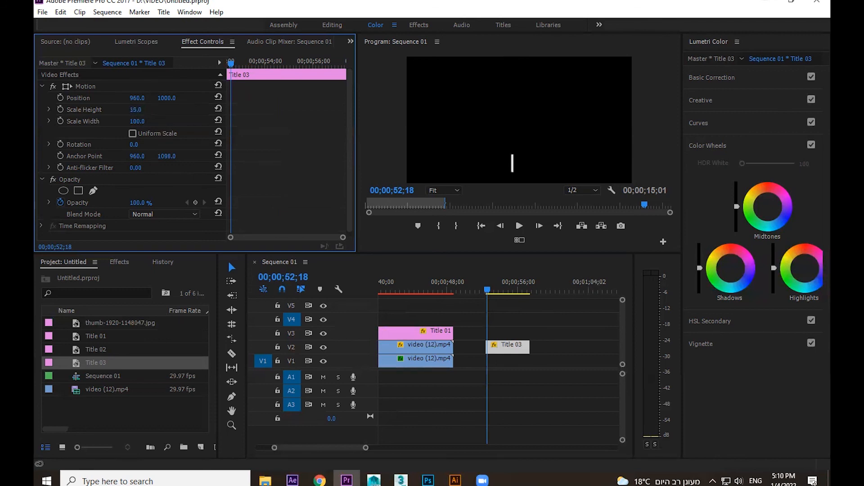
Step: Animate Title 03's Scale Height with seven keyframes across the clip, starting at 15 and ending at 33, and play it back
left_click(60, 109)
key("space")
mouse_move(144, 112)
left_mouse_down()
mouse_move(162, 111)
mouse_move(128, 112)
left_mouse_up()
key("space")
key("space")
key("space")
key("space")
key("space")
key("space")
left_click(230, 60)
key("space")
key("space")
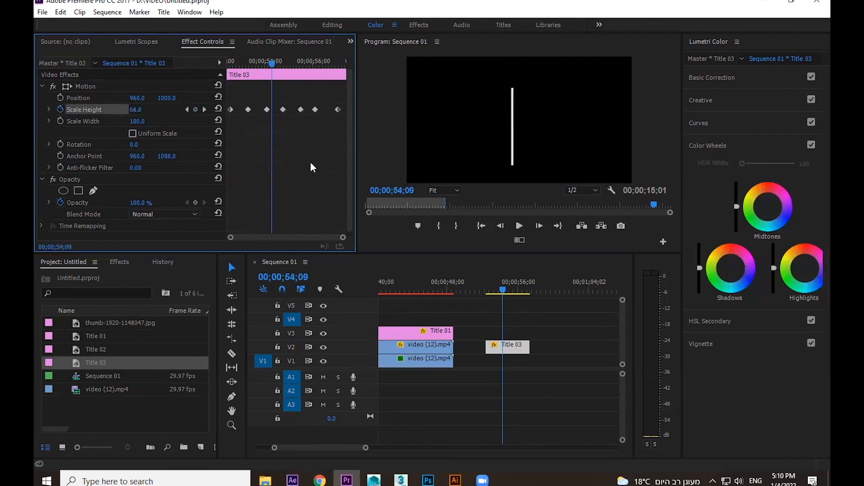
Step: Rotate Title 03 to 23° and play back the tilted bar animation
left_click_drag(138, 145, 148, 145)
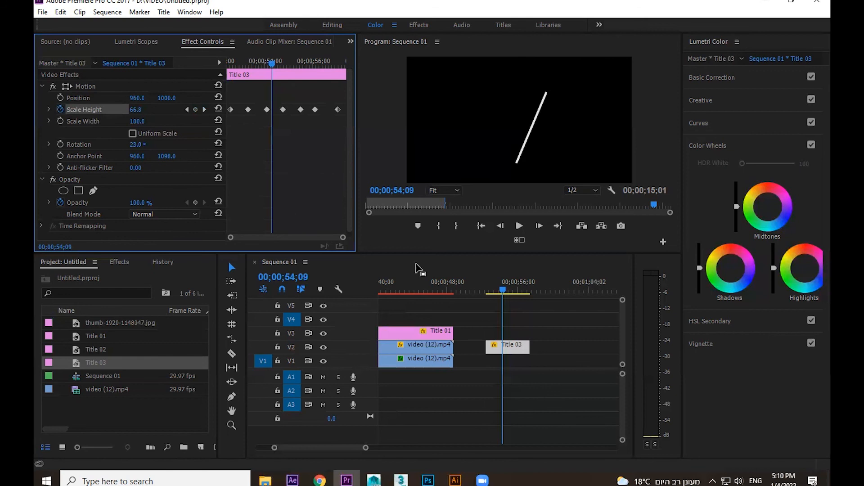
key("space")
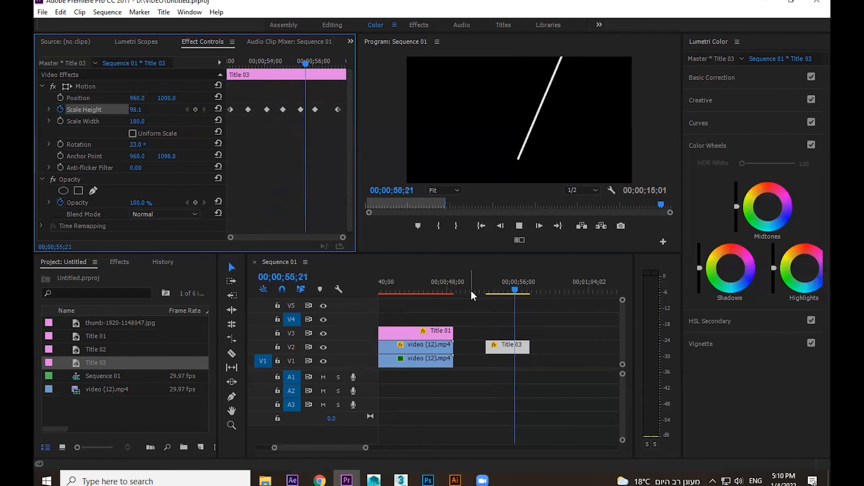
key("space")
Step: Copy the Title 03 clip and paste the duplicate on V4 at 00;00;59;01
left_click(554, 341)
left_click(503, 347)
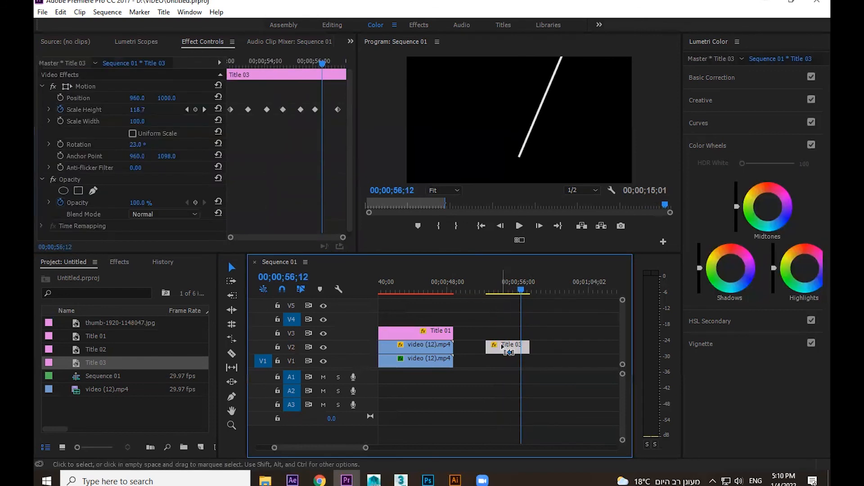
left_click(544, 290)
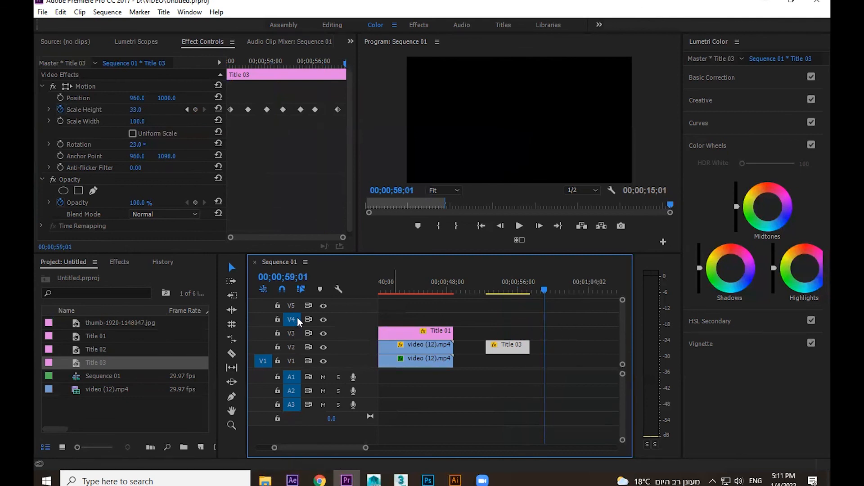
key("ctrl+v")
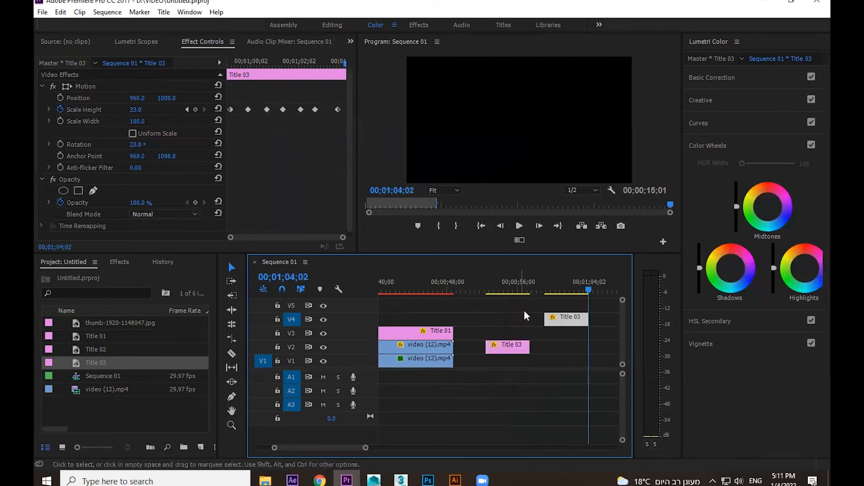
Step: Move the duplicate Title 03 onto V3 directly above the original, set its horizontal Position to 1190, and play back both bars
left_click_drag(566, 329, 507, 336)
left_click(500, 288)
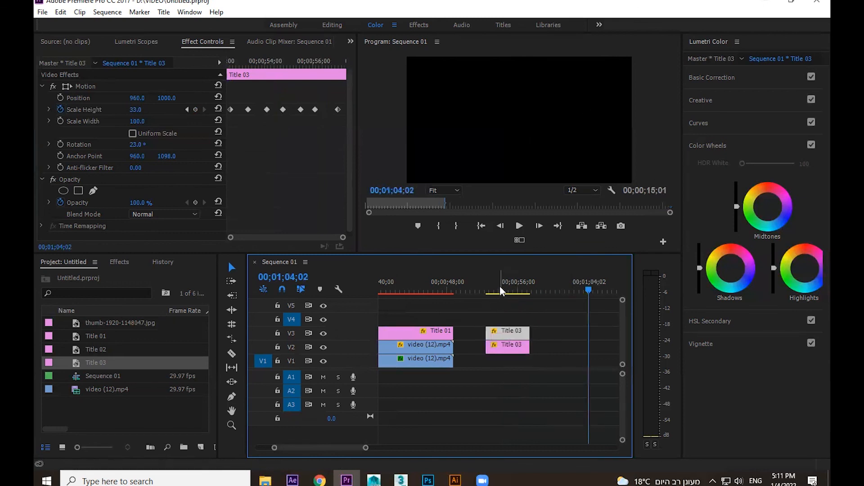
left_click_drag(138, 98, 162, 98)
key("space")
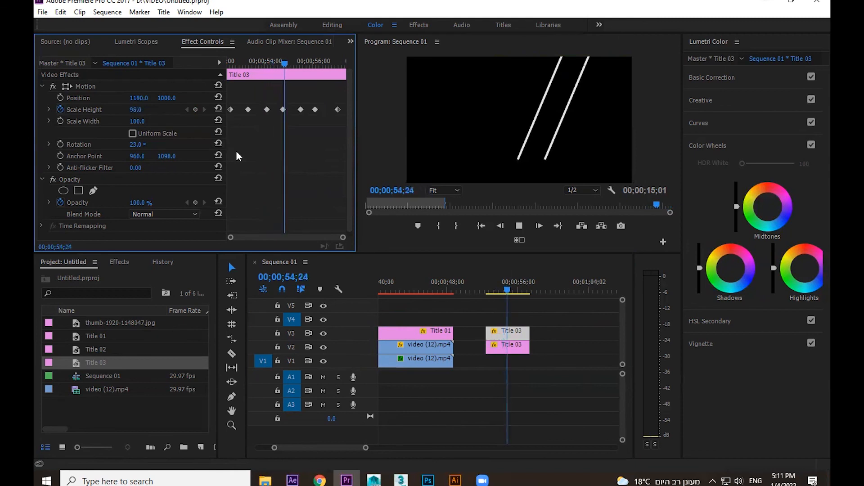
key("space")
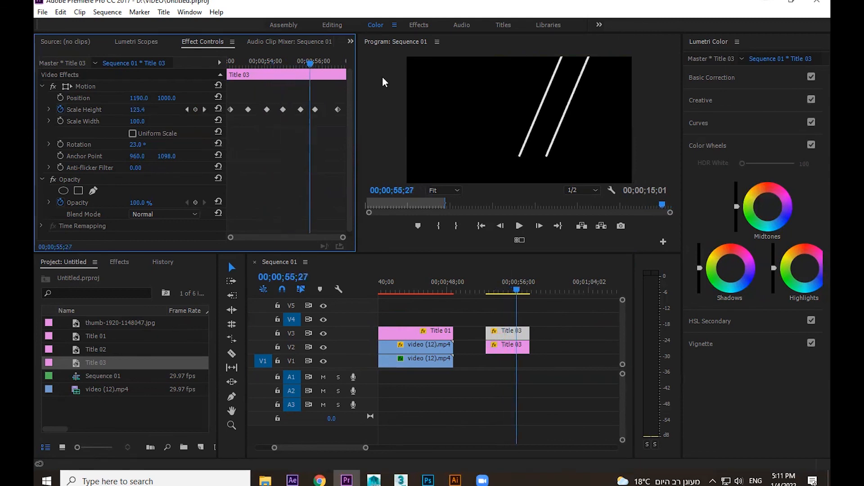
Step: Retime the V3 Title 03's Scale Height keyframes, moving the second to fifth slightly earlier and the sixth nearer the clip's end, and preview
left_click(511, 334)
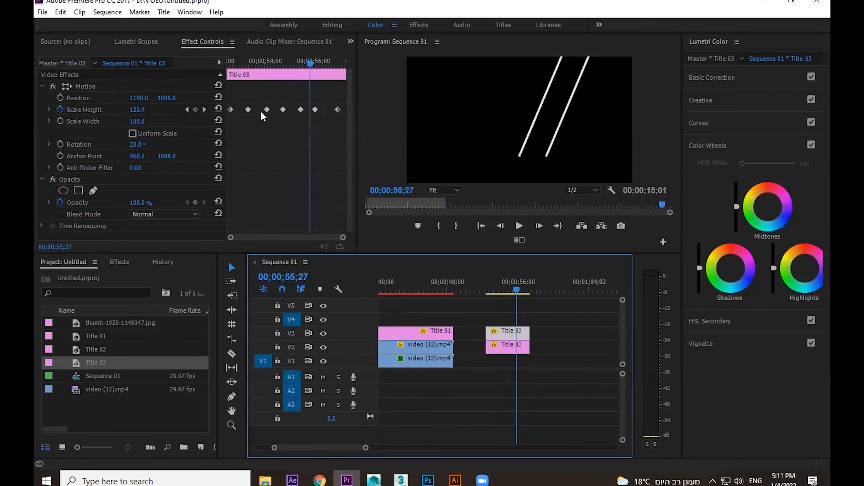
left_click_drag(247, 113, 241, 113)
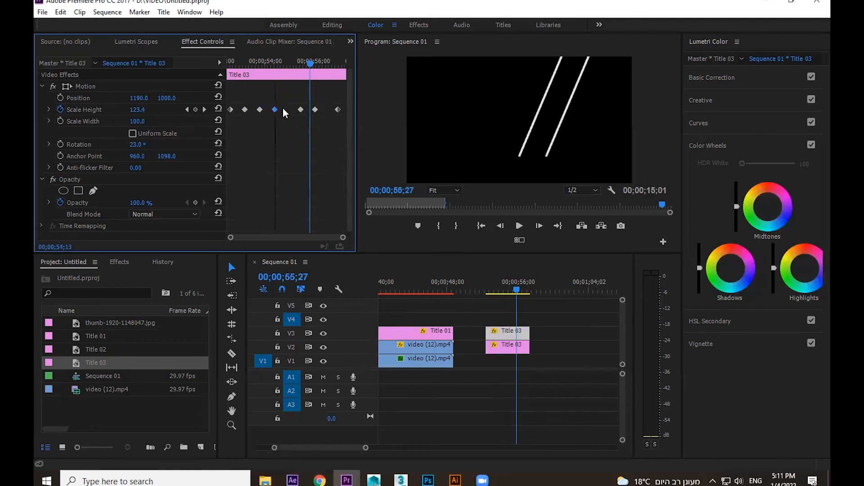
left_click_drag(301, 108, 324, 110)
left_click(488, 288)
key("space")
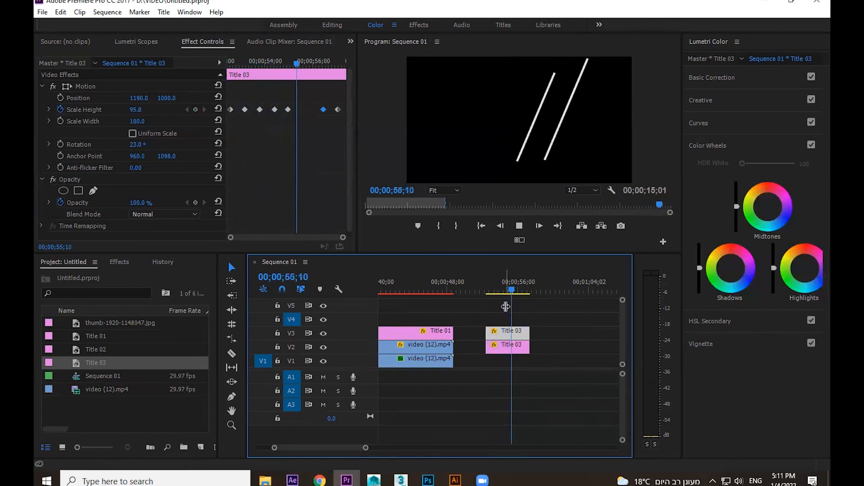
Step: Shift the V3 Title 03's fifth Scale Height keyframe later, move the second between the fourth and fifth, and play back the animation
left_click_drag(288, 109, 308, 111)
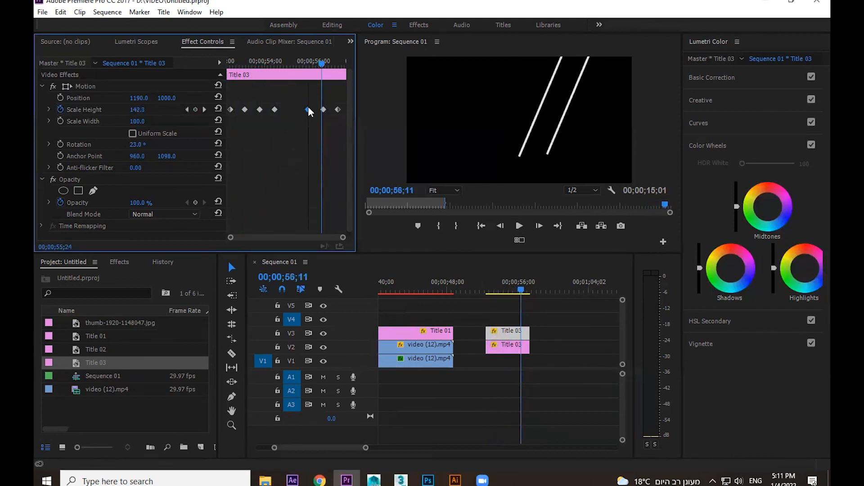
left_click_drag(247, 110, 294, 110)
left_click(228, 65)
key("space")
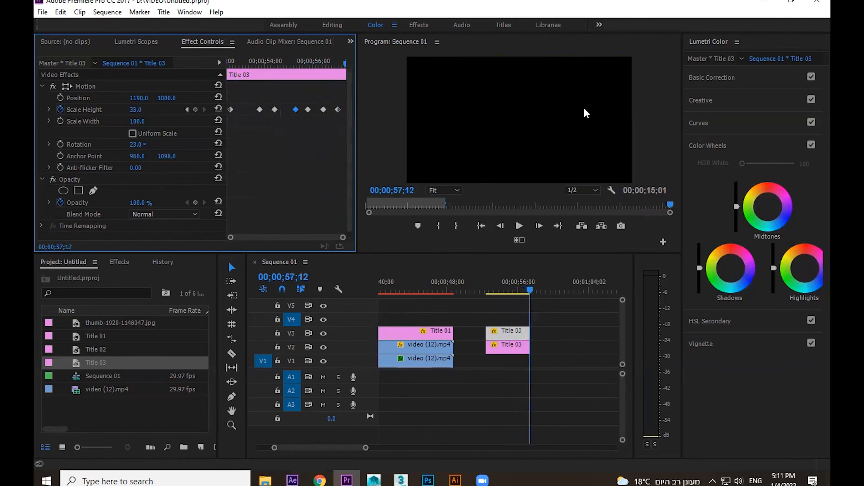
key("space")
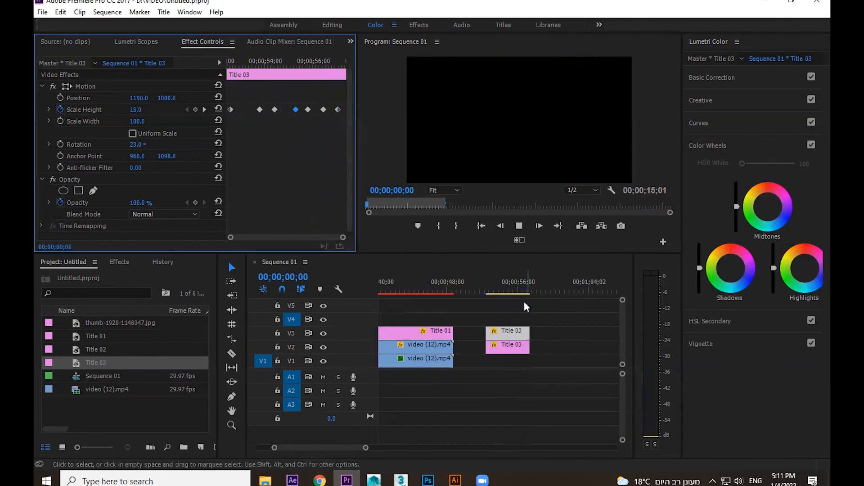
Step: Set the V3 Title 03's Position to 1137, 1225 and play back the offset pair of bars
left_click(500, 289)
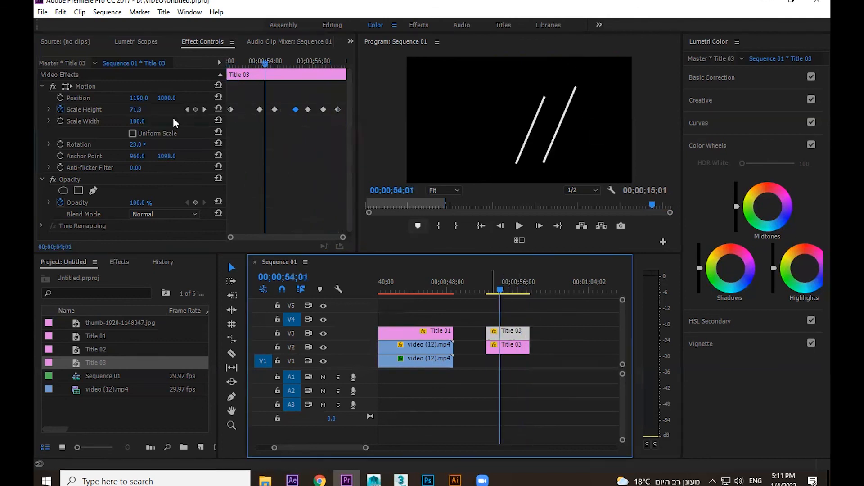
left_click_drag(165, 98, 198, 98)
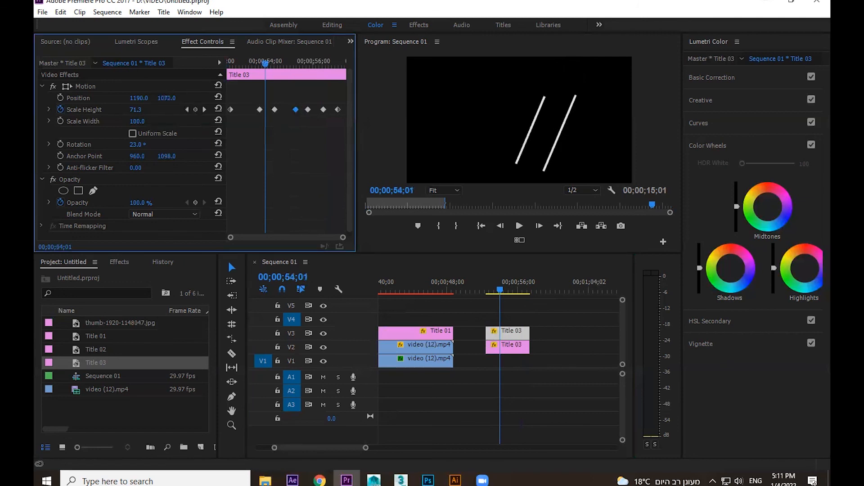
left_click_drag(141, 99, 115, 99)
left_click_drag(174, 98, 243, 98)
key("space")
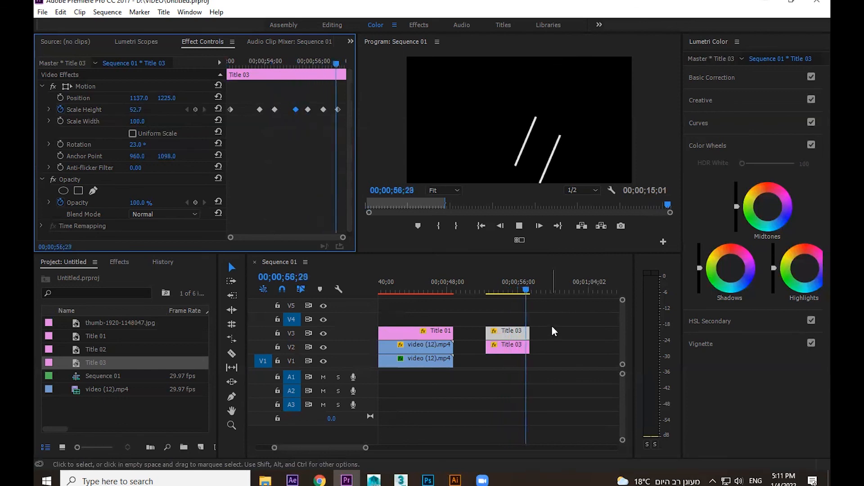
key("space")
key("space")
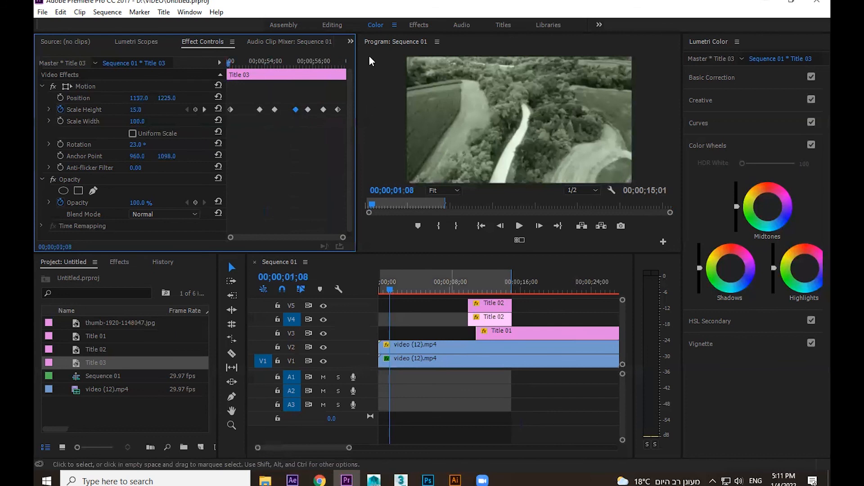